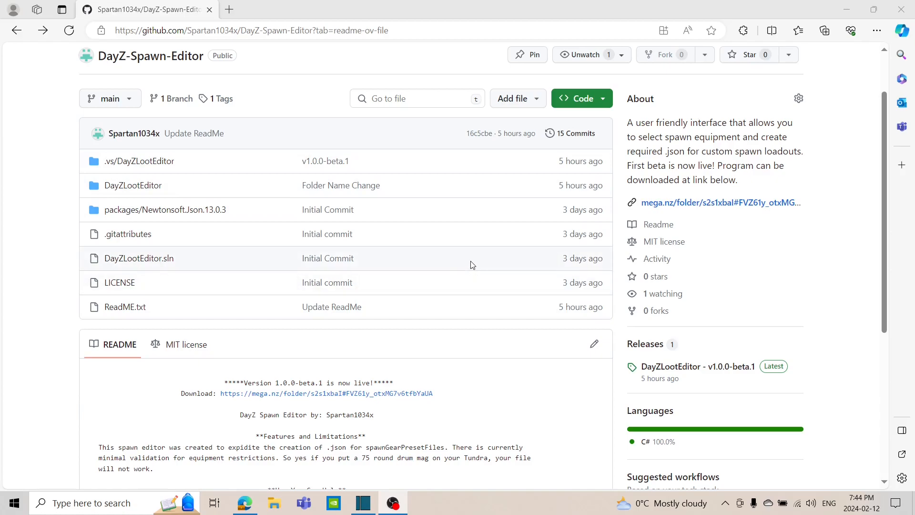
# Download the DayZLootEditor_v1.0.0-beta.1 folder as a ZIP from the README's MEGA link and show the downloaded file in its folder
pyautogui.click(420, 395)
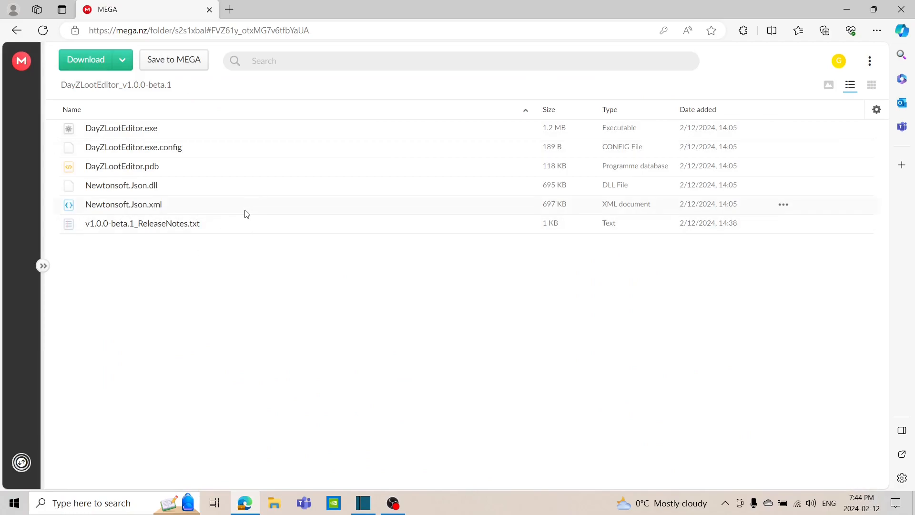
pyautogui.click(122, 60)
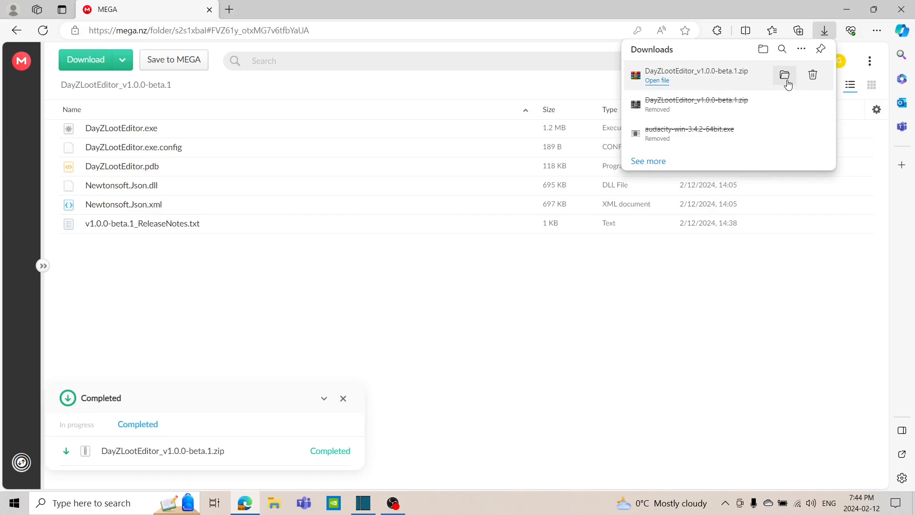
pyautogui.click(784, 76)
# Minimize the browser, move the downloaded DayZLootEditor_v1.0.0-beta.1.zip onto the desktop and close the Downloads folder
pyautogui.click(847, 10)
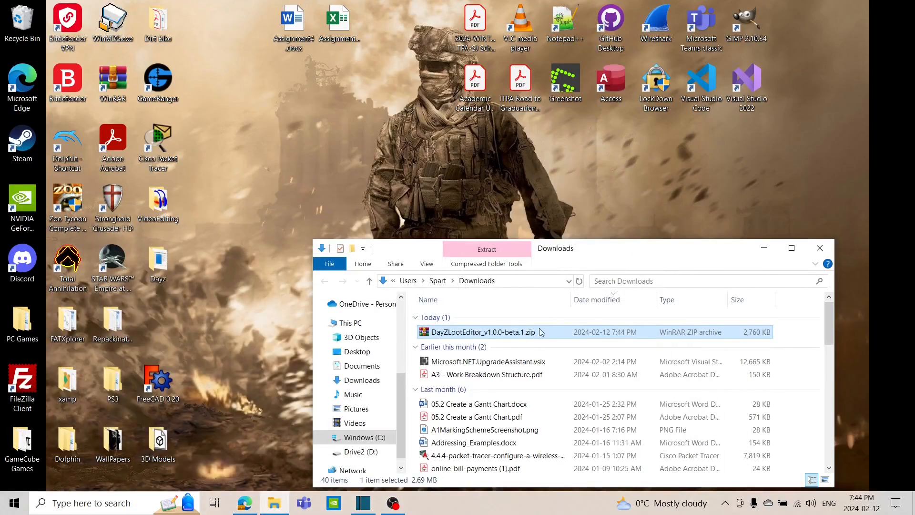
pyautogui.click(358, 190)
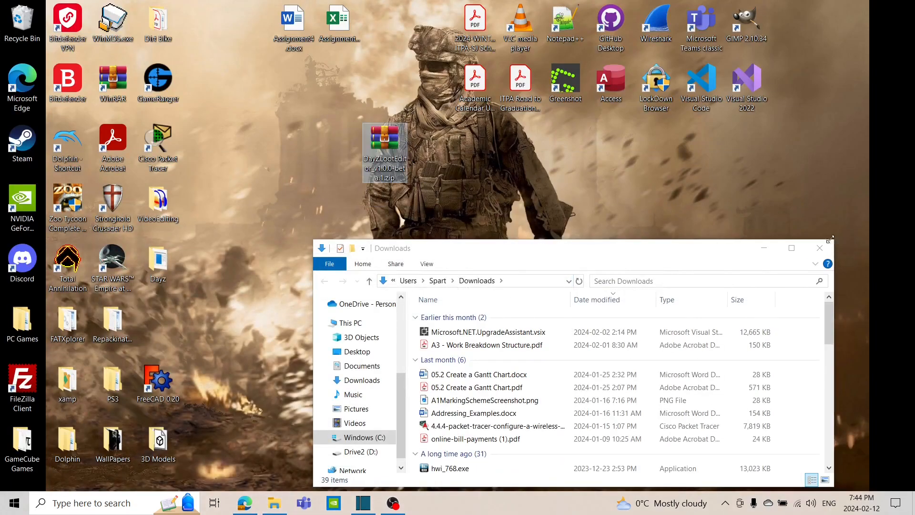
pyautogui.click(828, 244)
# Extract the ZIP on the desktop, send the archive to the Recycle Bin and place the extracted folder mid-desktop
pyautogui.rightClick(393, 149)
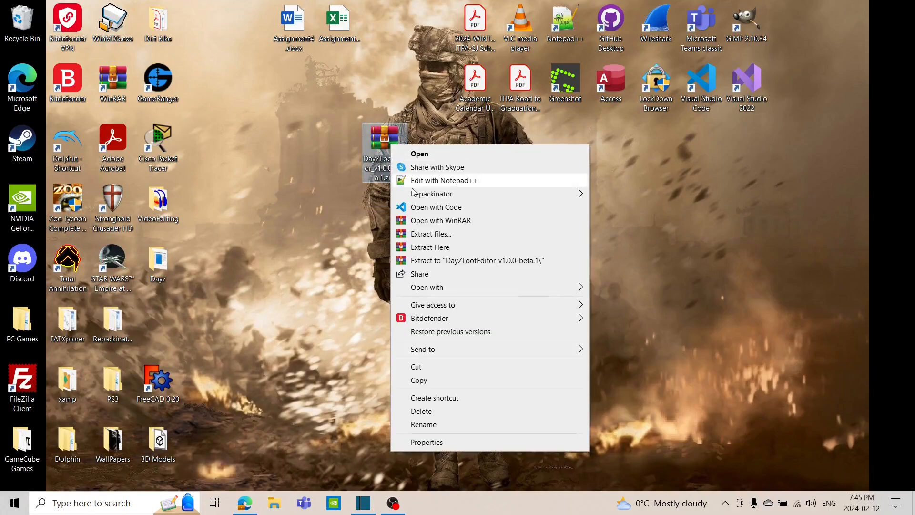
pyautogui.click(464, 245)
pyautogui.moveTo(394, 145); pyautogui.dragTo(32, 34)
pyautogui.moveTo(158, 327); pyautogui.dragTo(395, 206)
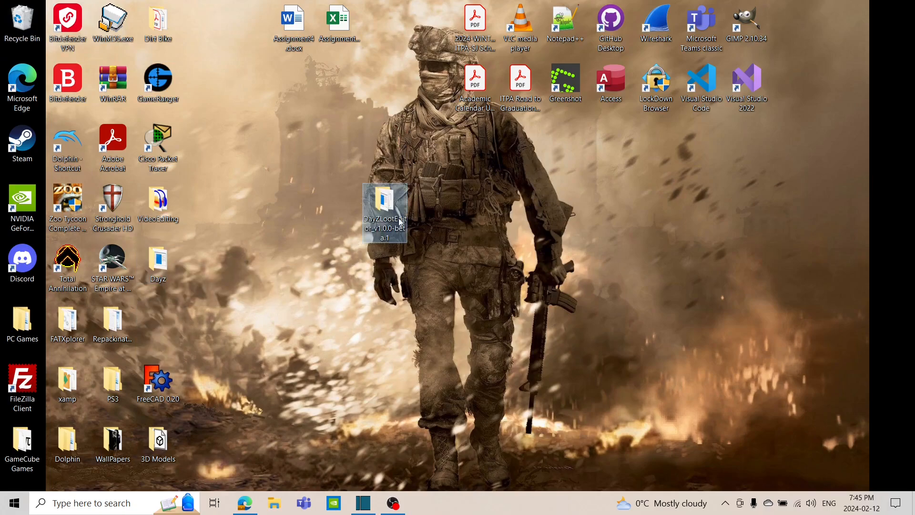
# Open the extracted folder and read v1.0.0-beta.1_ReleaseNotes.txt, closing the notes when done
pyautogui.doubleClick(384, 200)
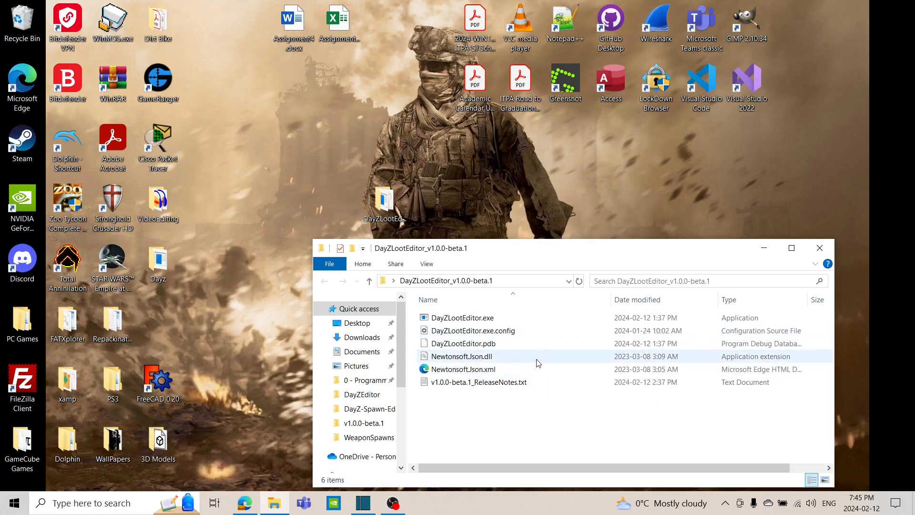
pyautogui.doubleClick(518, 387)
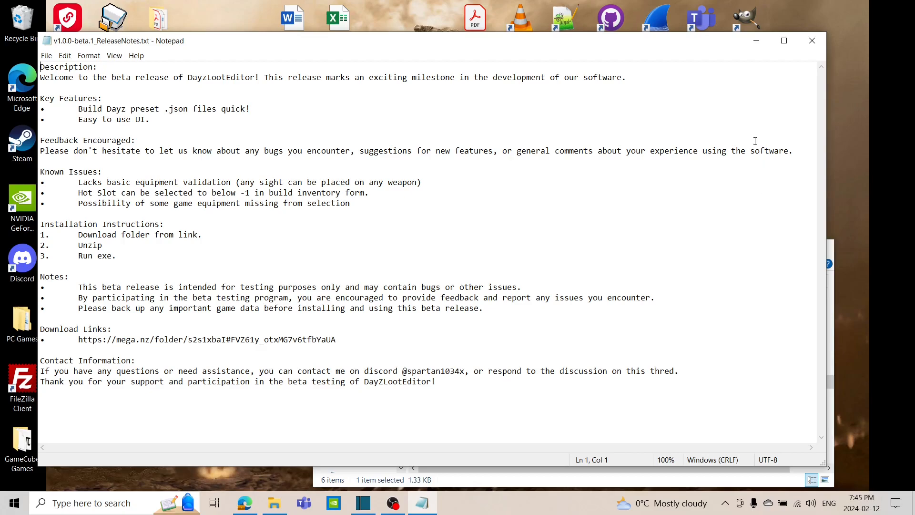
pyautogui.click(814, 43)
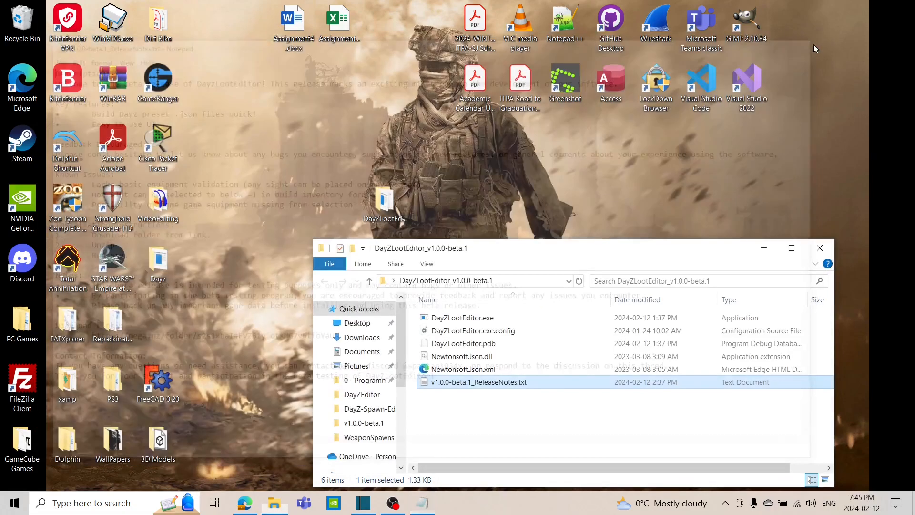
# Launch DayZLootEditor.exe from the extracted folder
pyautogui.click(477, 319)
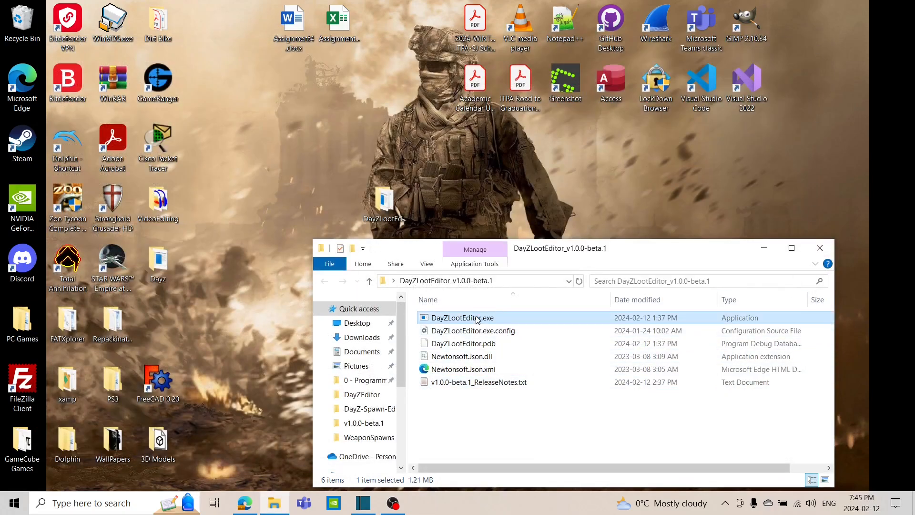
pyautogui.doubleClick(477, 319)
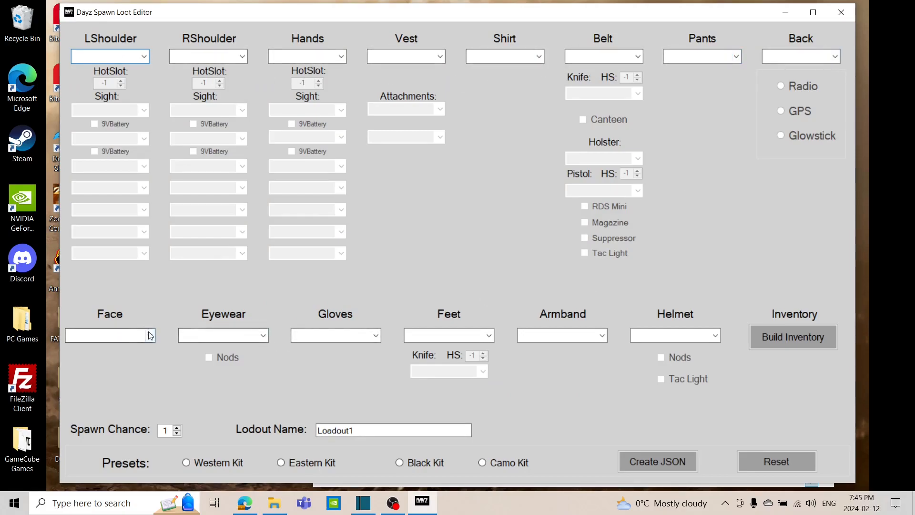
# Examine the items offered in the inventory builder and close it without adding any
pyautogui.click(775, 338)
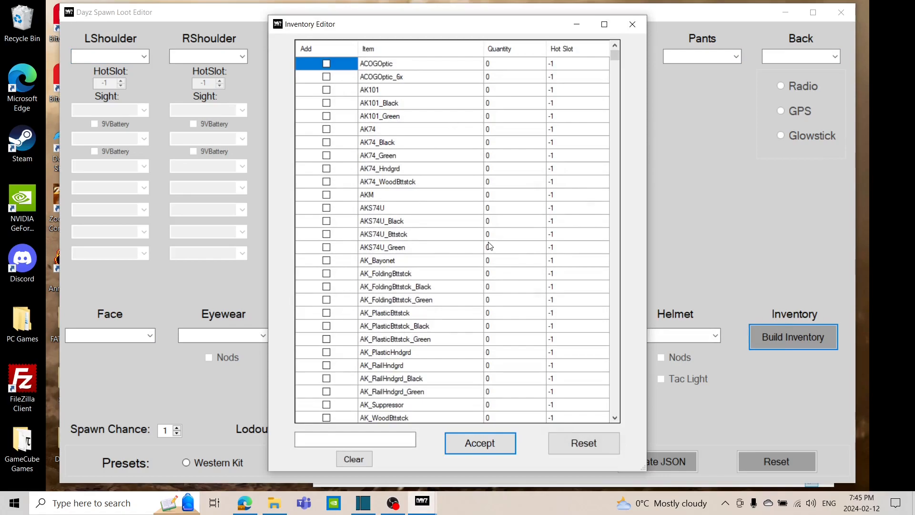
pyautogui.scroll(-20, 490, 246)
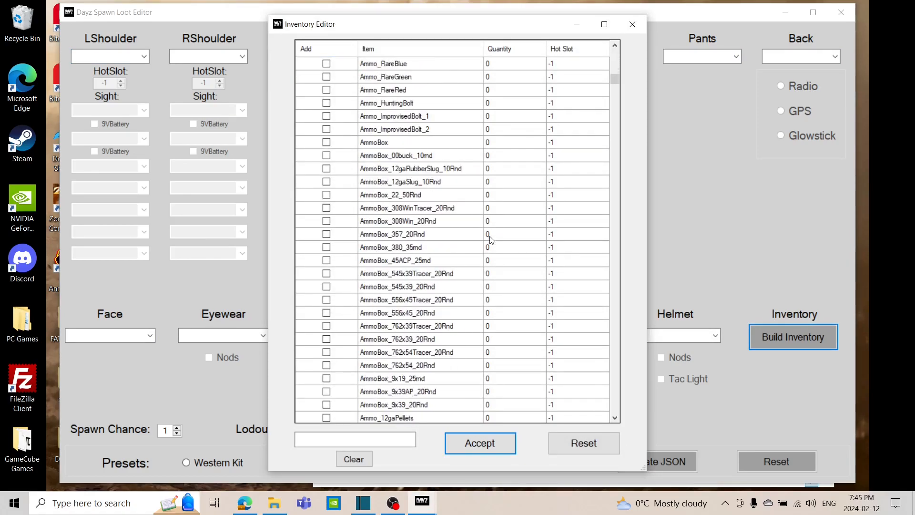
pyautogui.scroll(-5, 491, 240)
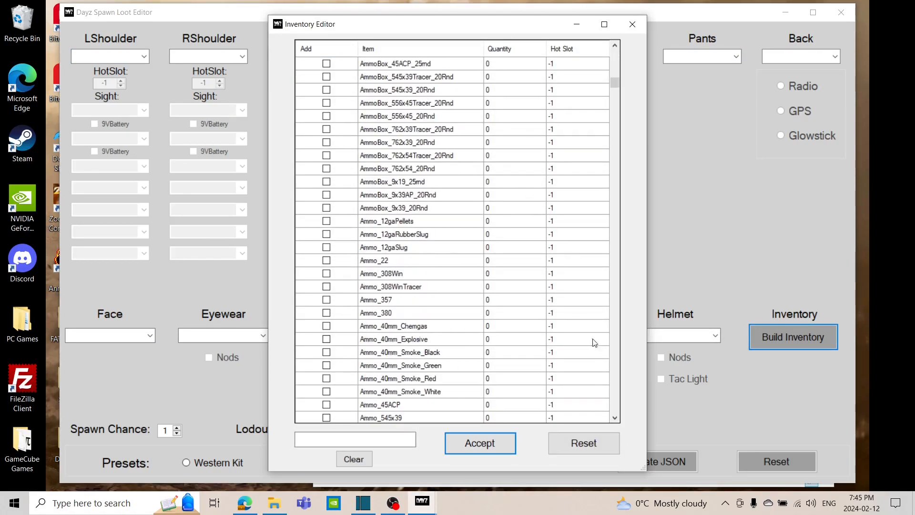
pyautogui.click(624, 20)
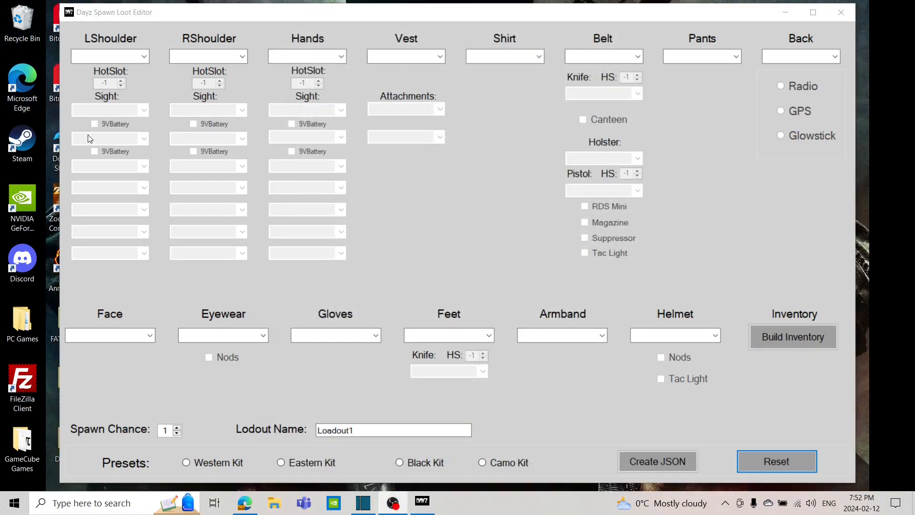
# Choose AK74 as the left-shoulder weapon by filtering the weapon choices with "ak"
pyautogui.click(145, 57)
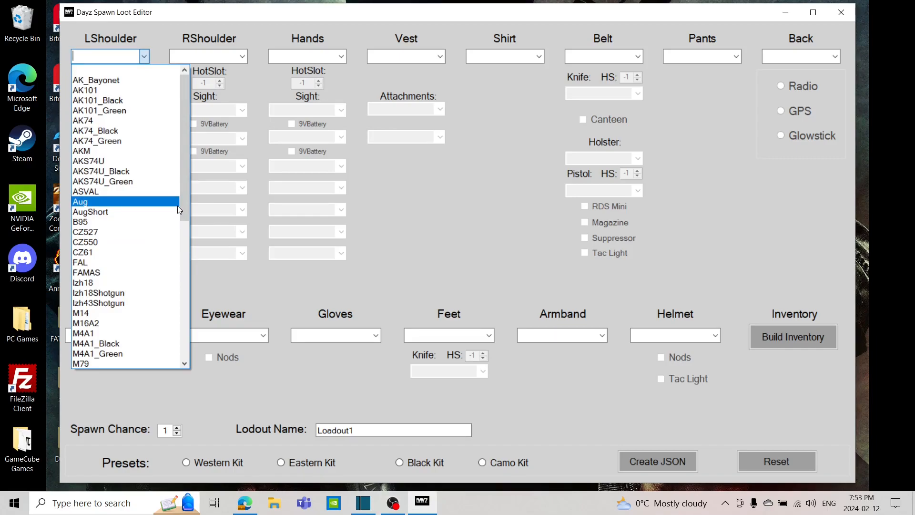
pyautogui.write('ak')
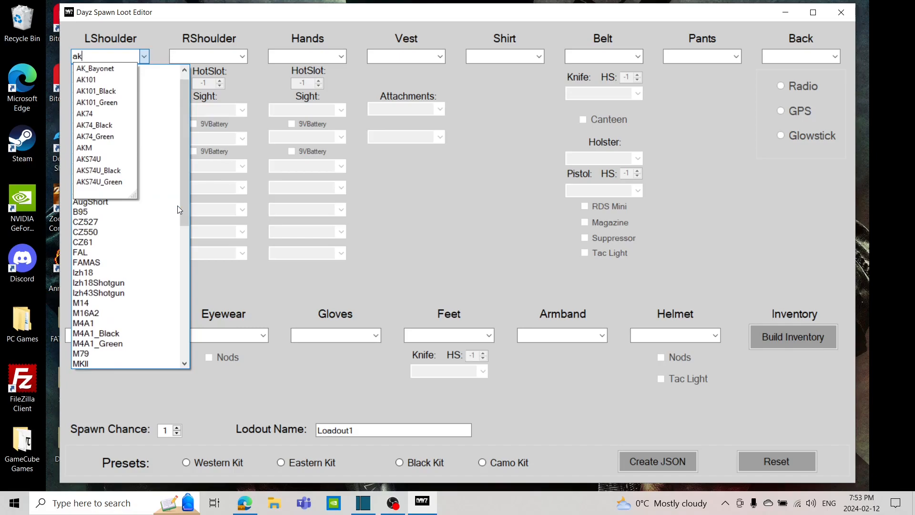
pyautogui.press('Down')
pyautogui.press('Down')
pyautogui.press('Down')
pyautogui.press('Down')
pyautogui.press('Down')
pyautogui.press('Down')
pyautogui.press('Down')
pyautogui.press('Down')
pyautogui.press('Down')
pyautogui.press('Down')
pyautogui.press('Down')
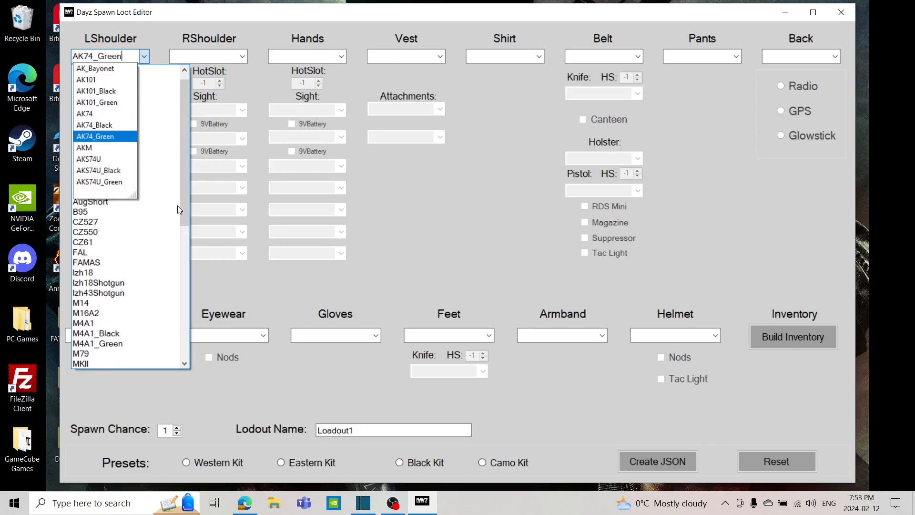
pyautogui.press('Up')
pyautogui.press('Up')
pyautogui.press('Up')
pyautogui.press('Up')
pyautogui.press('Up')
pyautogui.press('Up')
pyautogui.press('Up')
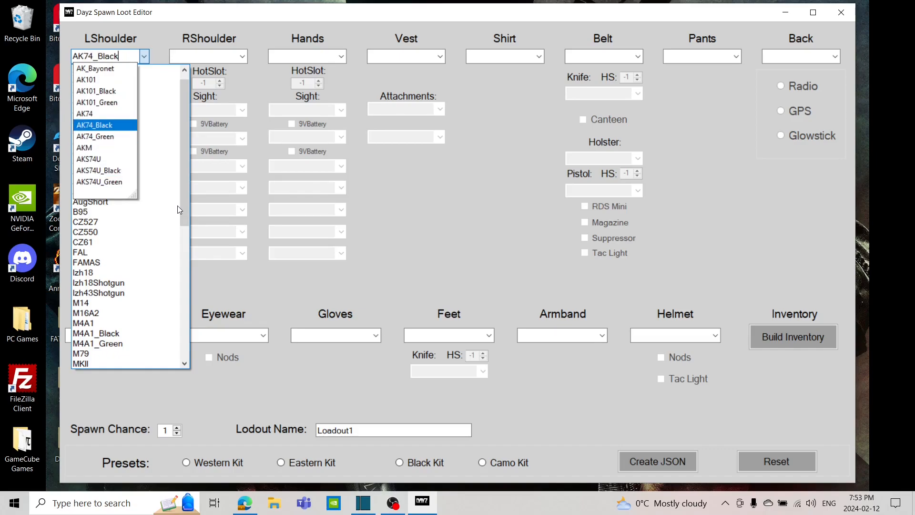
pyautogui.press('Down')
pyautogui.press('Tab')
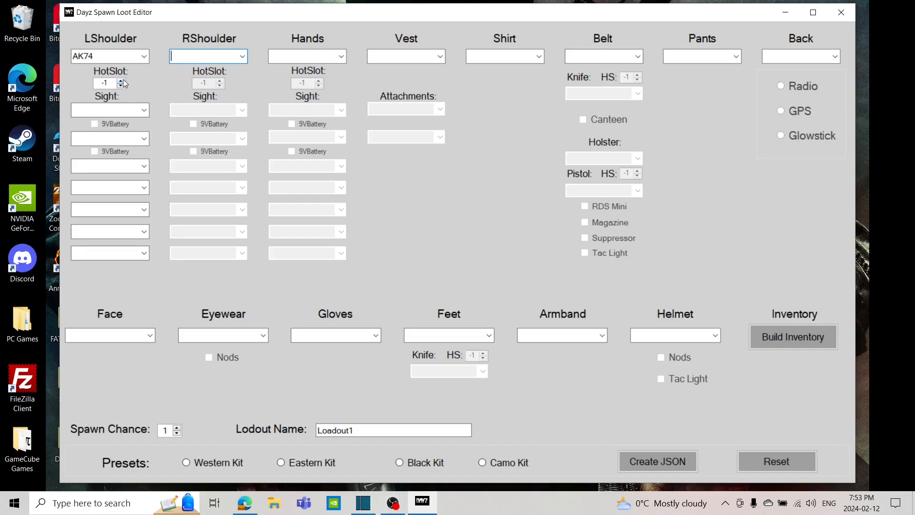
# Assign the left-shoulder AK74 to hot slot 0 and fit it with PSO11Optic including a 9V battery
pyautogui.click(144, 110)
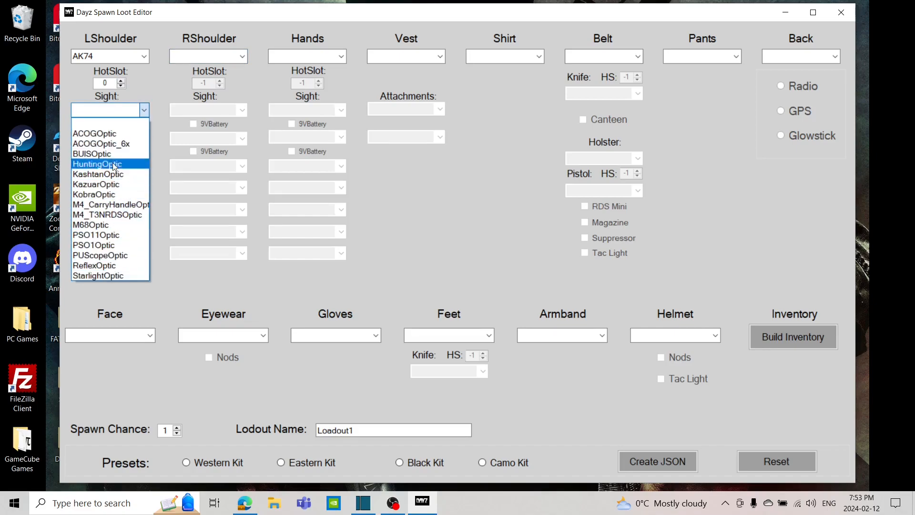
pyautogui.click(113, 134)
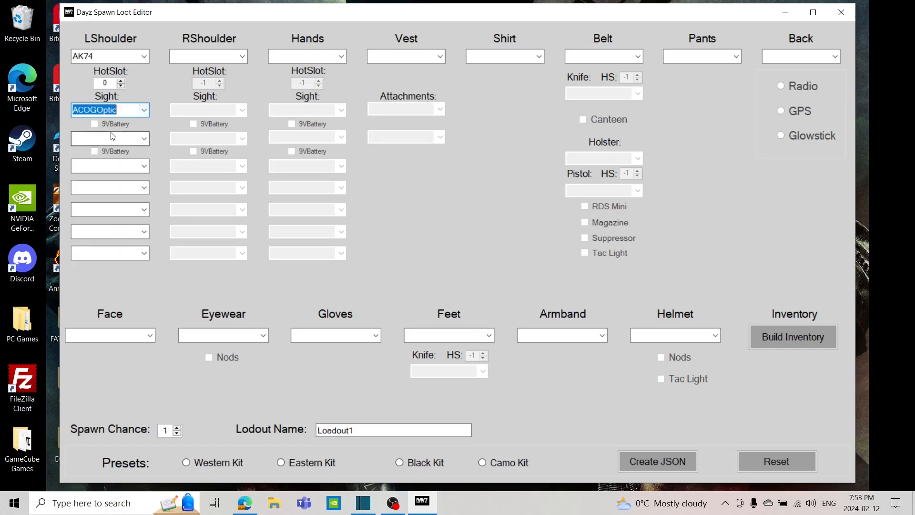
pyautogui.click(146, 114)
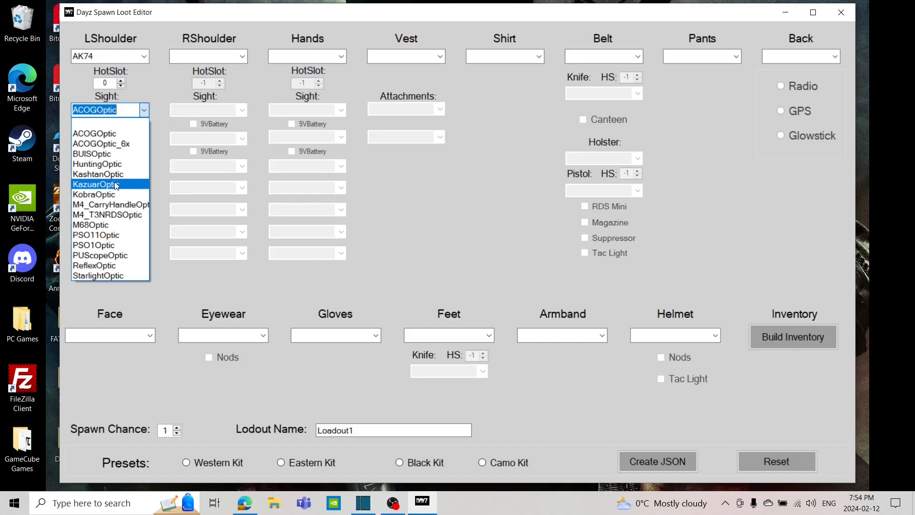
pyautogui.click(118, 237)
pyautogui.click(115, 126)
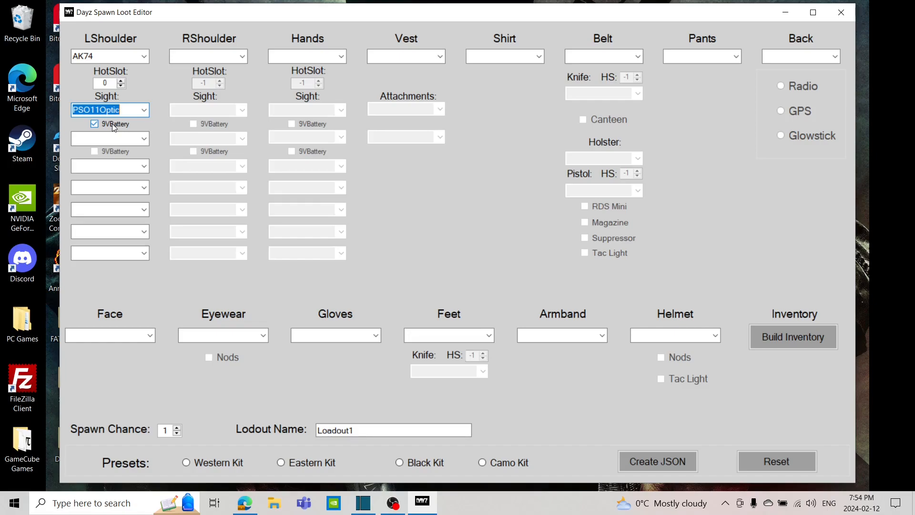
pyautogui.press('Tab')
pyautogui.click(112, 124)
# Add a UniversalLight with a 9V battery and an AK74_45Rnd magazine to the left-shoulder AK74
pyautogui.click(144, 138)
pyautogui.click(137, 158)
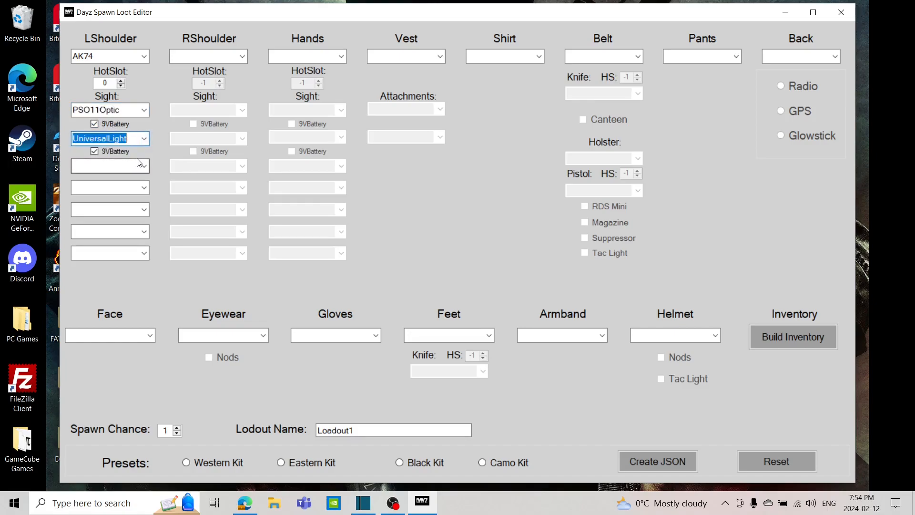
pyautogui.click(120, 150)
pyautogui.click(145, 165)
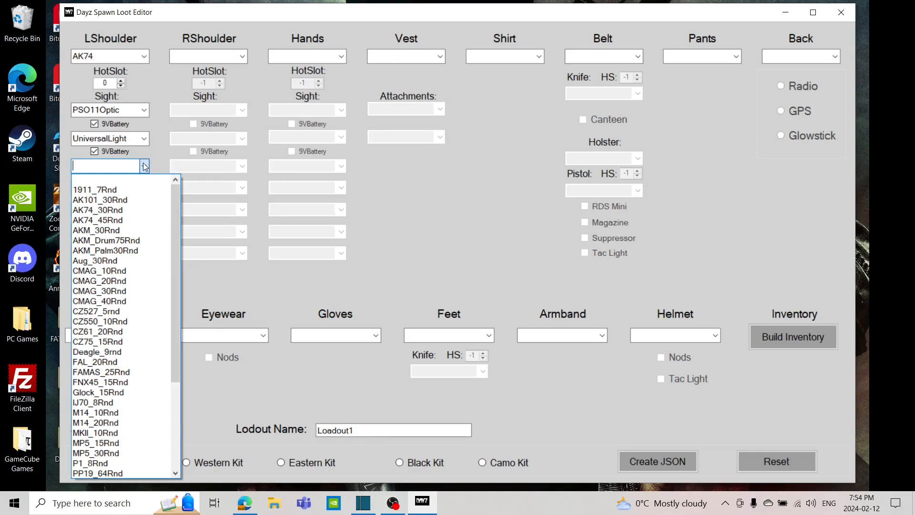
pyautogui.click(131, 221)
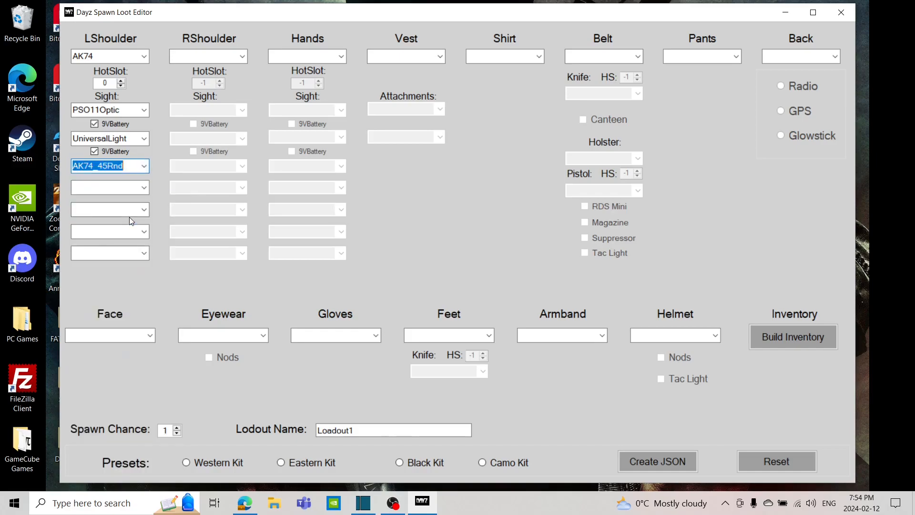
# Add the AK_RailHndgrd handguard to the left-shoulder AK74, filtering the attachments with "ak"
pyautogui.click(144, 190)
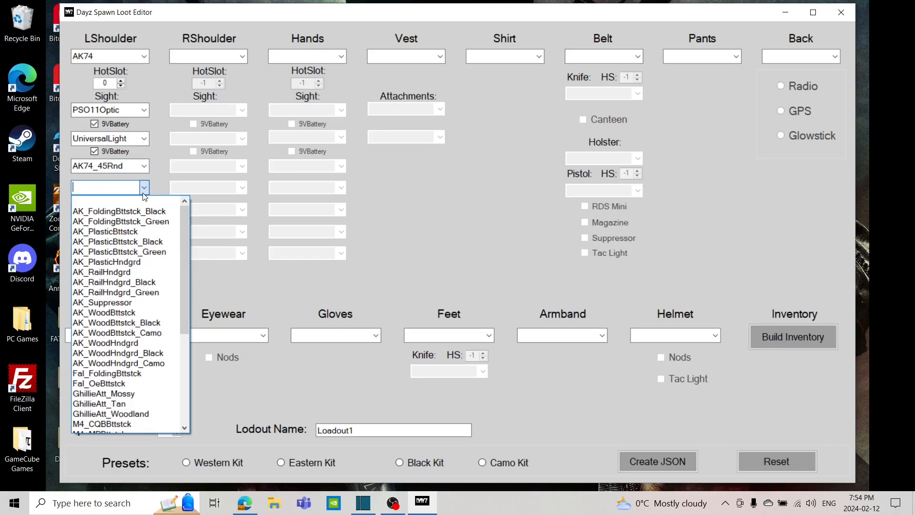
pyautogui.write('ak')
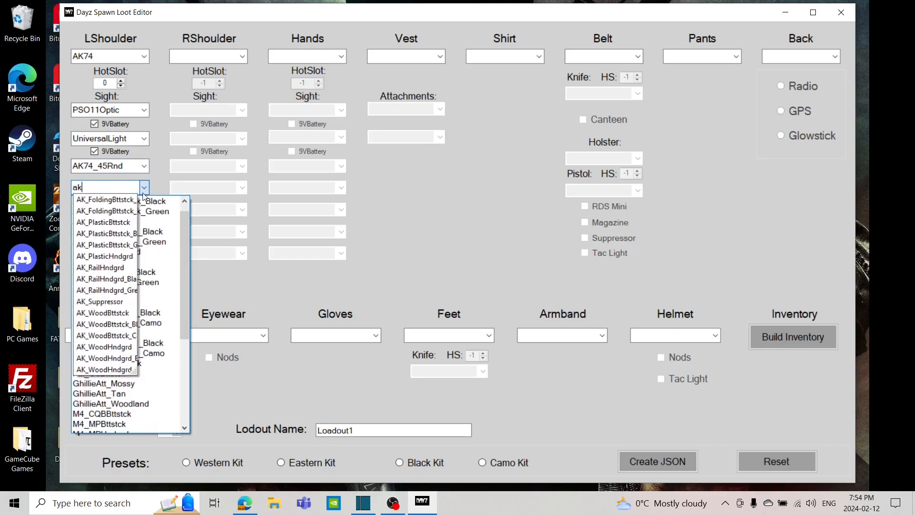
pyautogui.press('Down')
pyautogui.press('Down')
pyautogui.press('Down')
pyautogui.press('Down')
pyautogui.press('Down')
pyautogui.press('Down')
pyautogui.press('Down')
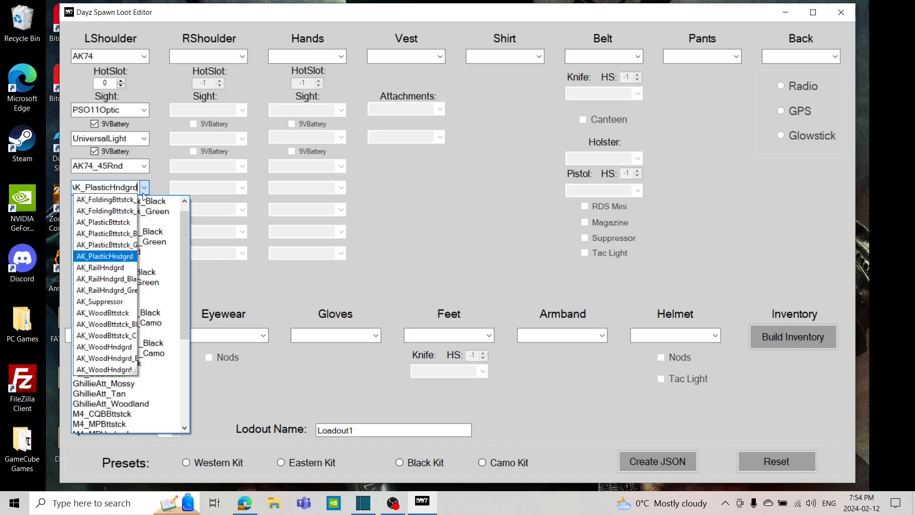
pyautogui.press('Tab')
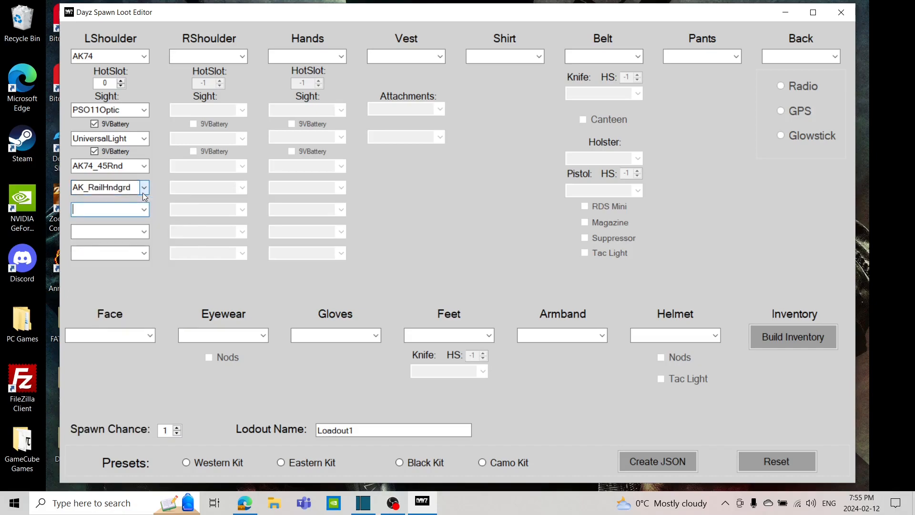
# Fit the left-shoulder AK74 with the AK_FoldingBttstck_Black buttstock and the AK_Suppressor
pyautogui.click(148, 211)
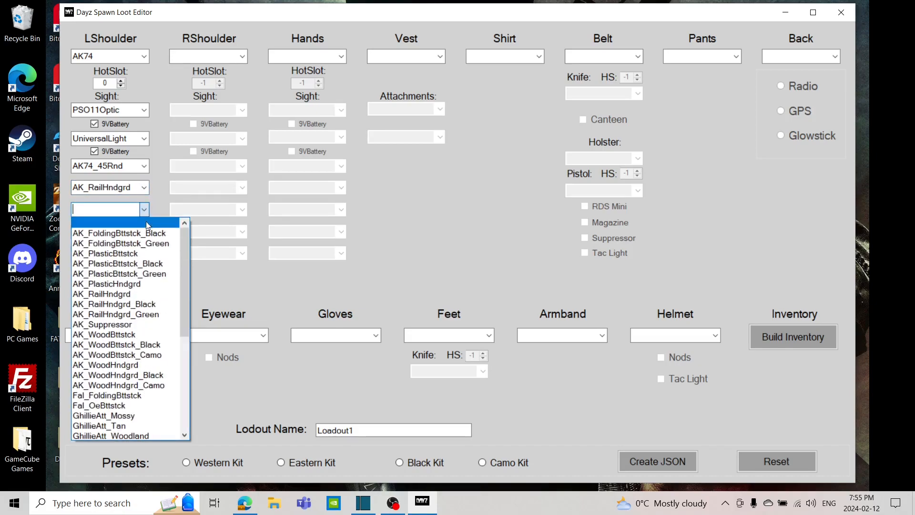
pyautogui.click(158, 235)
pyautogui.click(145, 230)
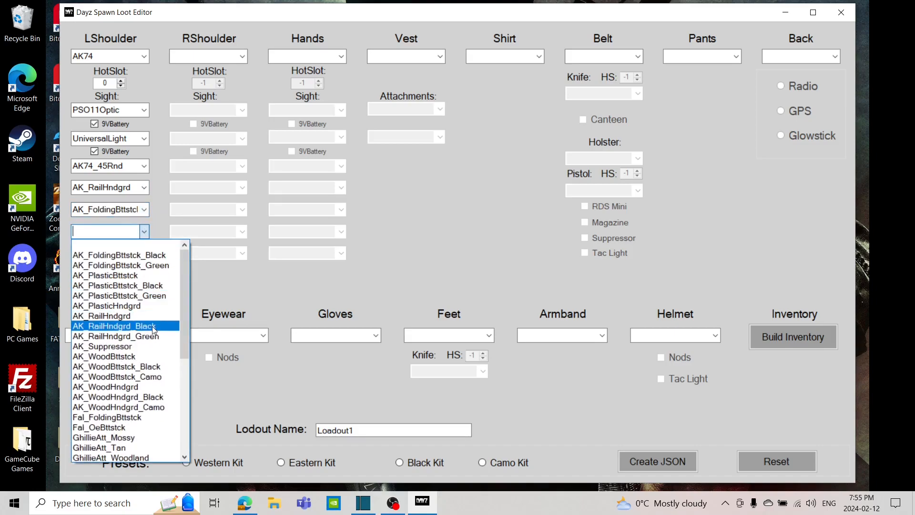
pyautogui.click(148, 347)
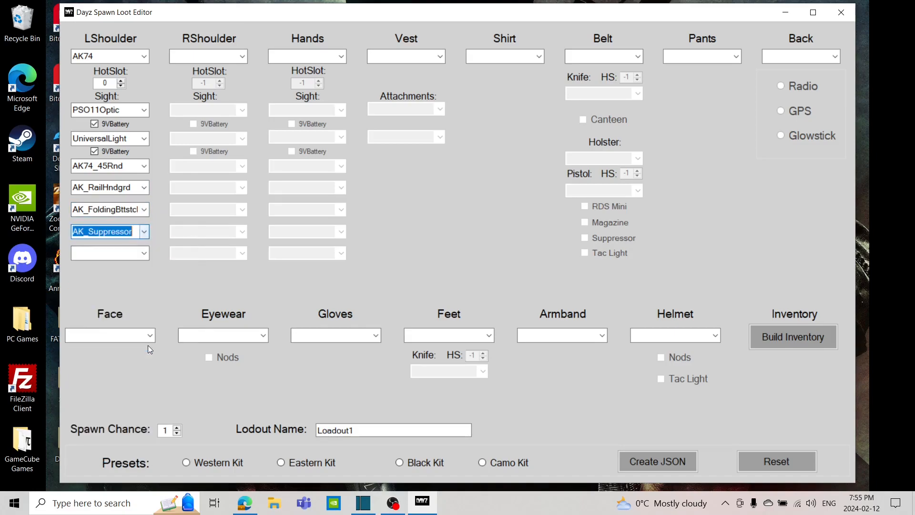
pyautogui.click(144, 253)
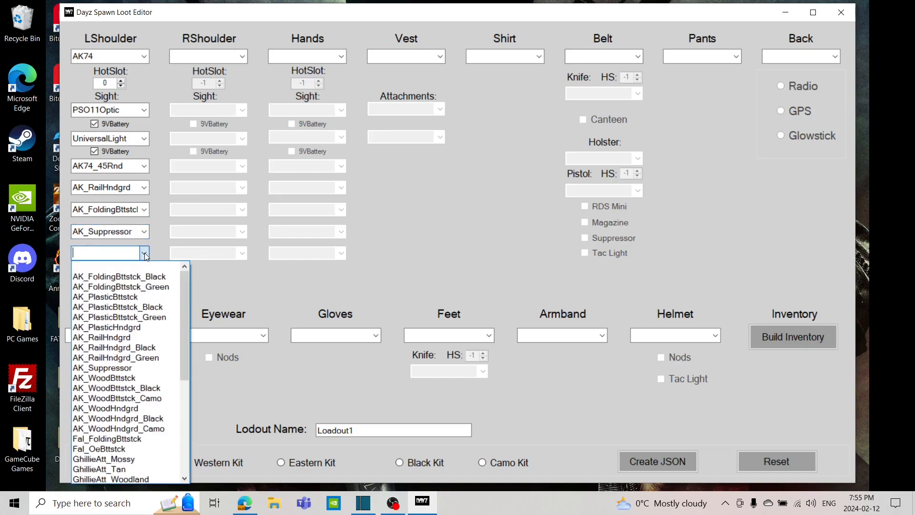
pyautogui.click(384, 231)
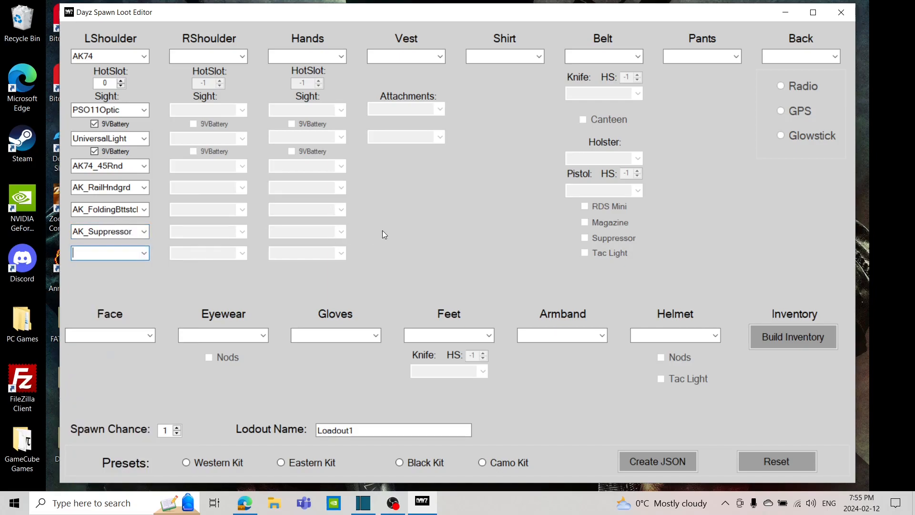
# Place an M14 on the right shoulder and assign it to hot slot 1
pyautogui.click(240, 58)
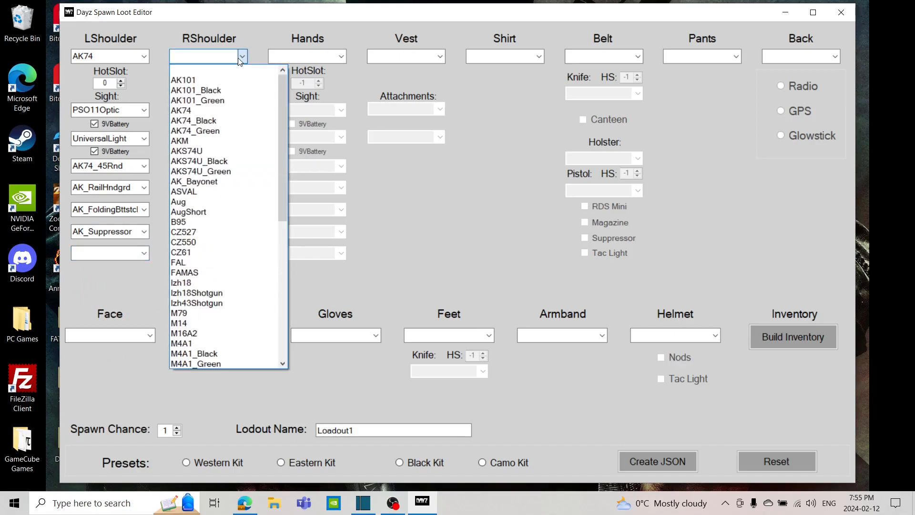
pyautogui.scroll(-3, 235, 315)
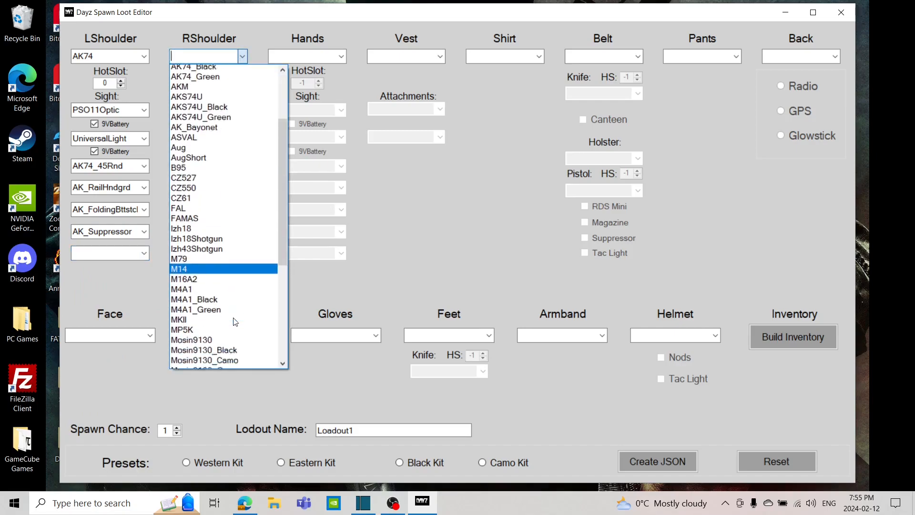
pyautogui.click(224, 239)
pyautogui.click(219, 82)
# Fit the right-shoulder M14 with the ACOGOptic sight and an M14_20Rnd magazine, leaving its light slot empty
pyautogui.click(242, 110)
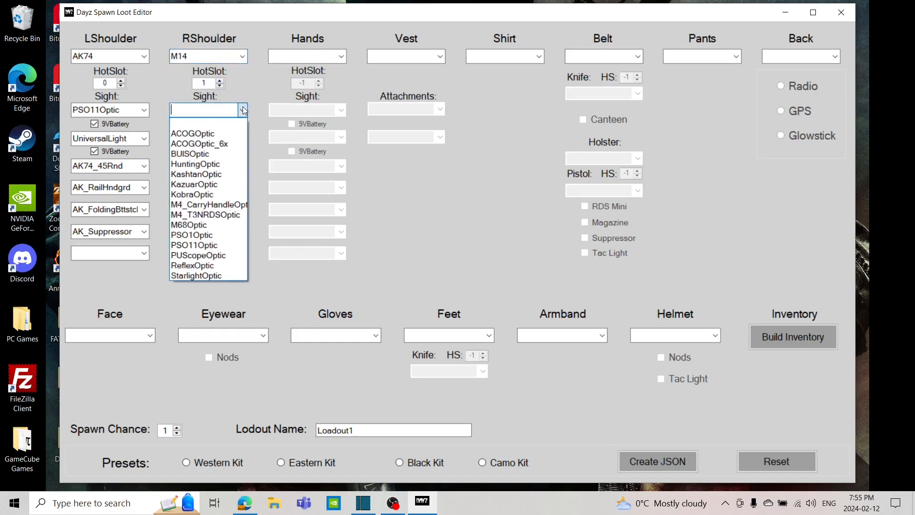
pyautogui.click(233, 134)
pyautogui.click(242, 141)
pyautogui.click(242, 141)
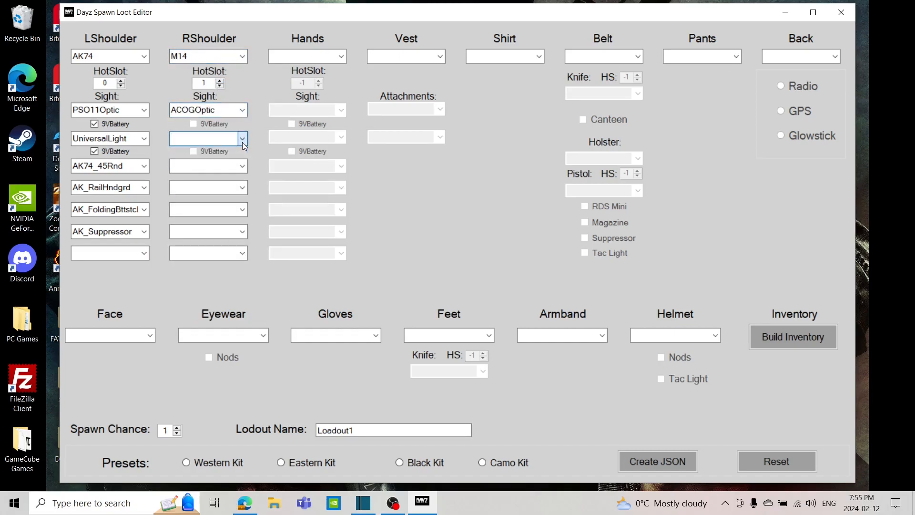
pyautogui.click(243, 166)
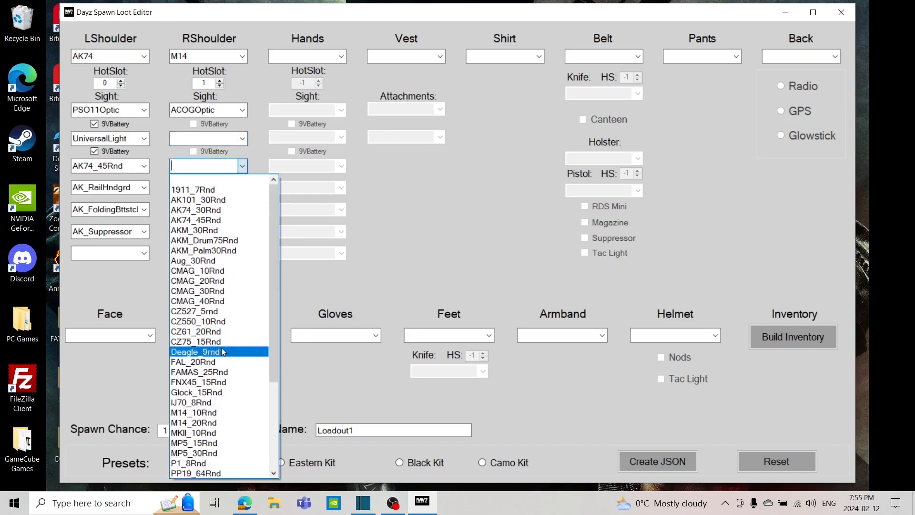
pyautogui.scroll(-2, 224, 356)
pyautogui.scroll(-1, 223, 355)
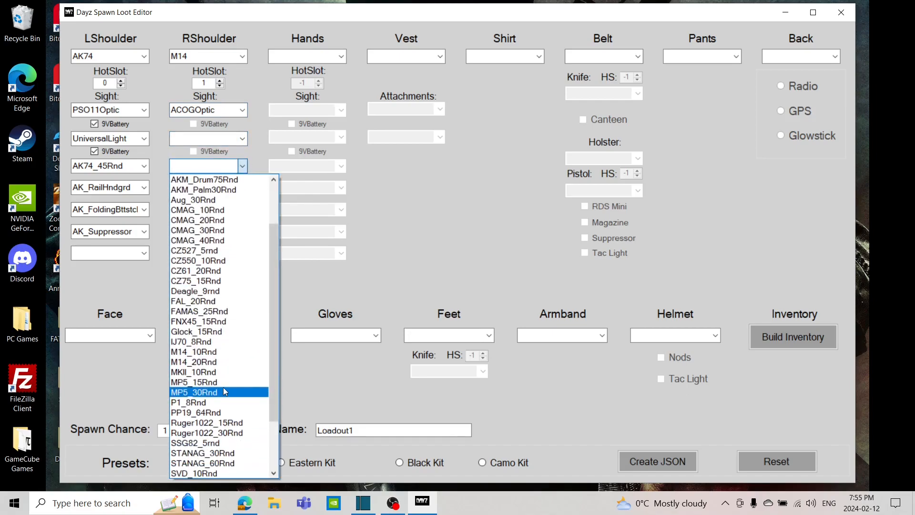
pyautogui.click(225, 362)
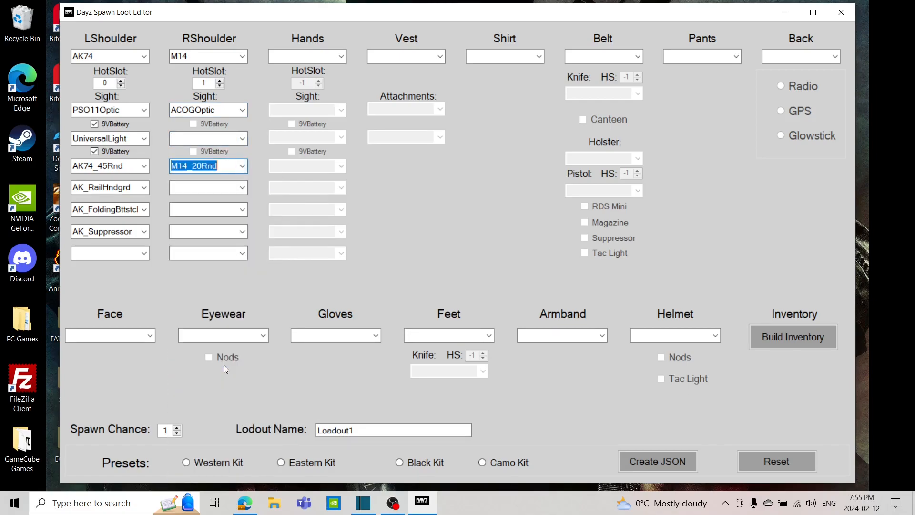
# Add the GhillieAtt_Woodland attachment to the right-shoulder M14
pyautogui.click(243, 188)
pyautogui.scroll(-5, 233, 371)
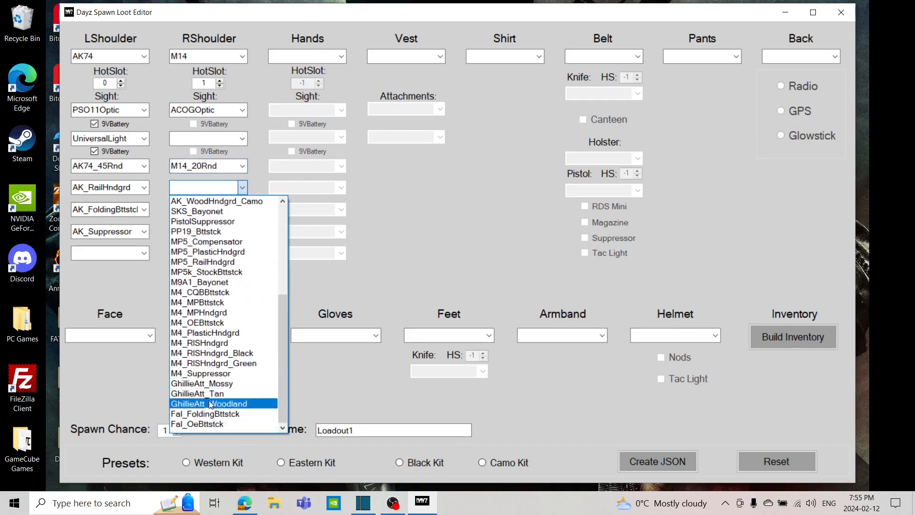
pyautogui.click(221, 406)
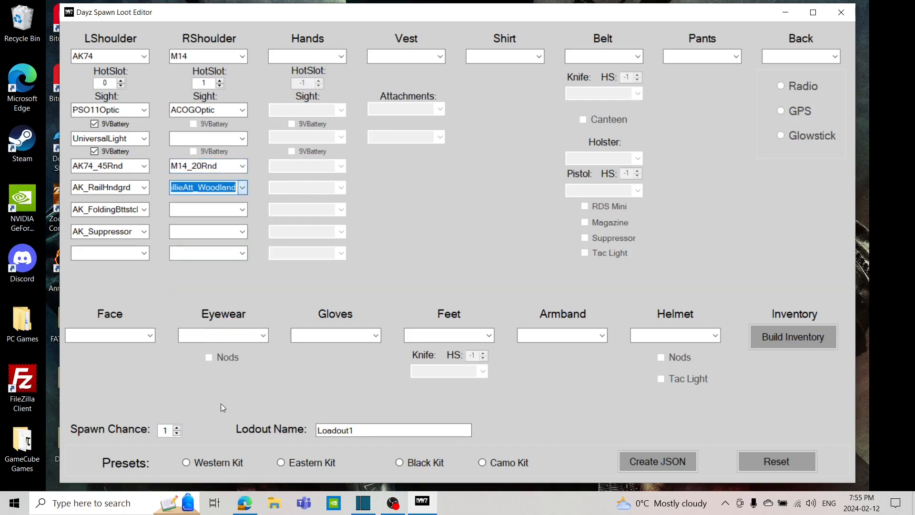
# Place an M79 in the hands and assign it to hot slot 2
pyautogui.click(340, 59)
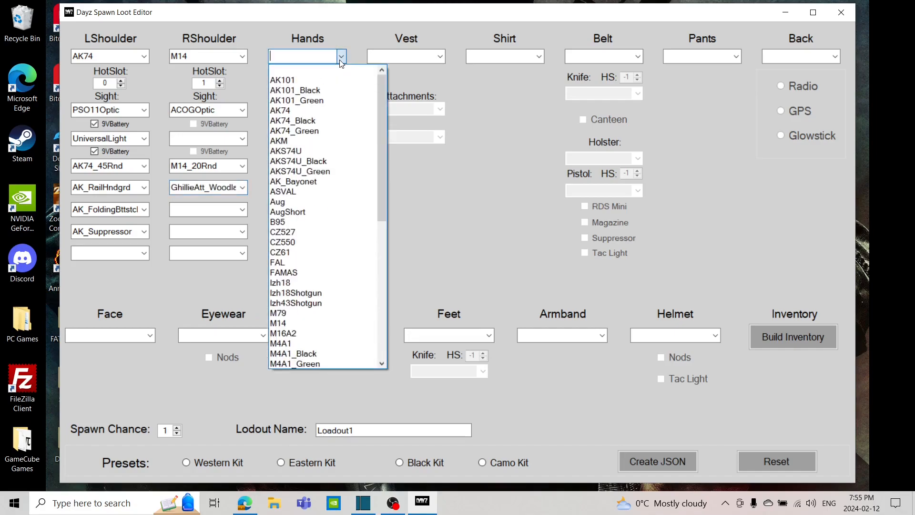
pyautogui.click(296, 313)
pyautogui.click(322, 80)
pyautogui.click(322, 81)
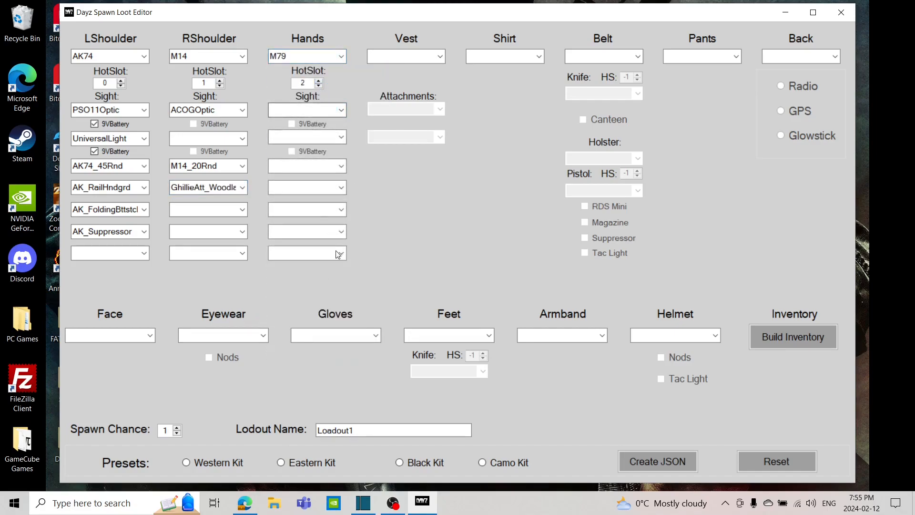
# Choose PlateCarrierVest_Camo as the vest and attach PlateCarrierPouches_Camo to it
pyautogui.click(436, 59)
pyautogui.click(441, 56)
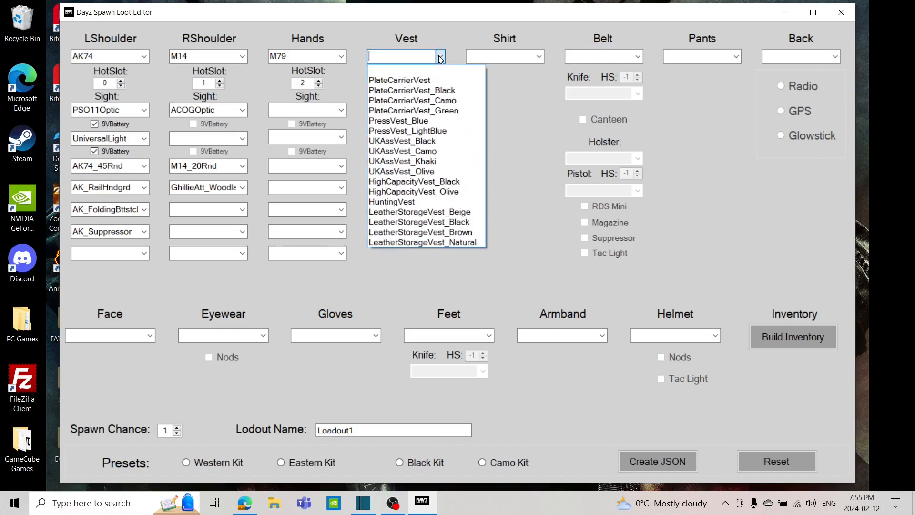
pyautogui.click(441, 102)
pyautogui.click(441, 109)
pyautogui.click(445, 151)
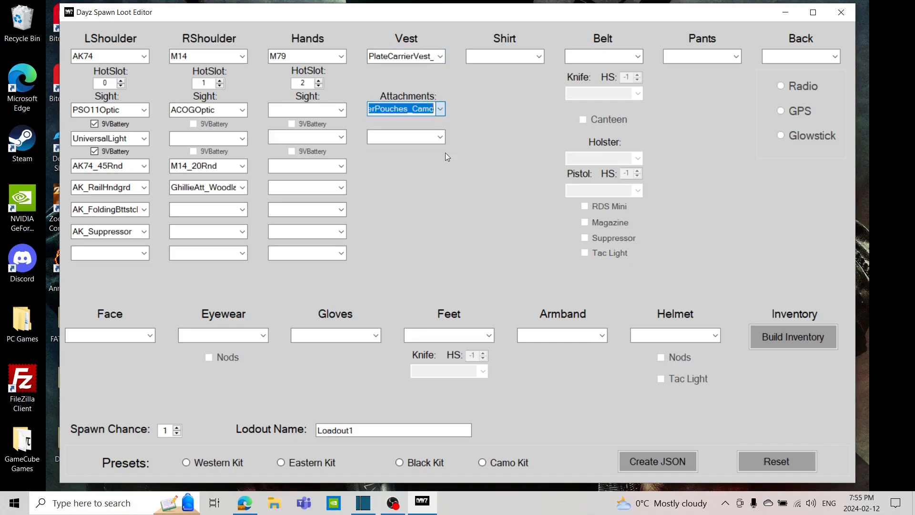
# Attach PlateCarrierHolster_Camo to the vest and choose ChernarusSportShirt as the shirt
pyautogui.click(441, 137)
pyautogui.click(444, 176)
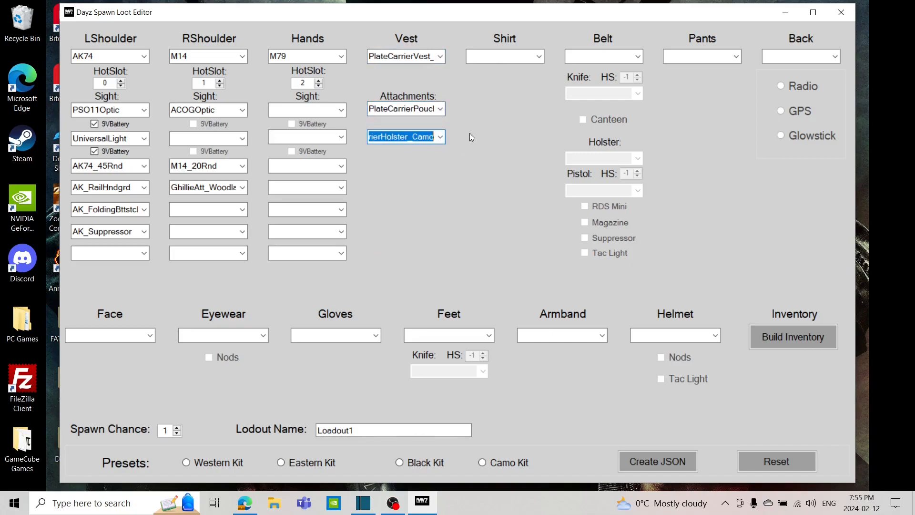
pyautogui.click(542, 56)
pyautogui.click(521, 159)
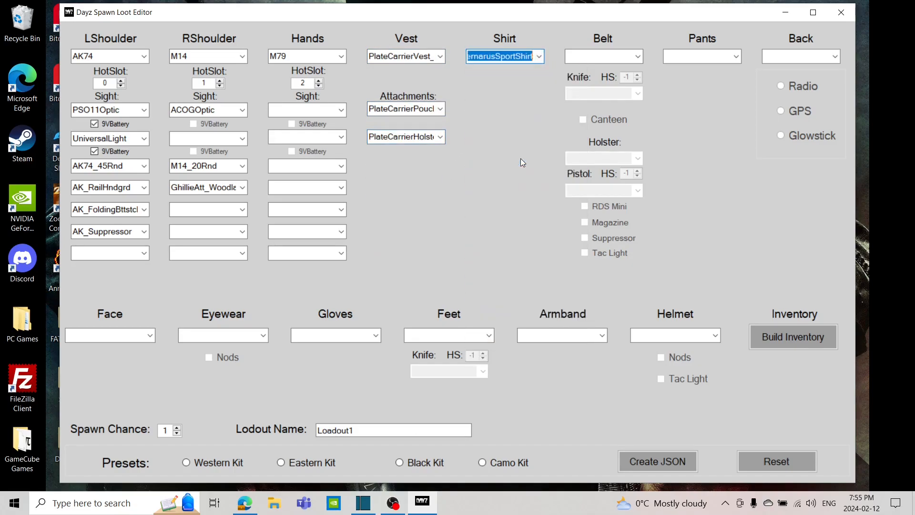
# Try a RopeBelt with a combat knife added, setting the belt knife's hot slot to 2
pyautogui.click(637, 57)
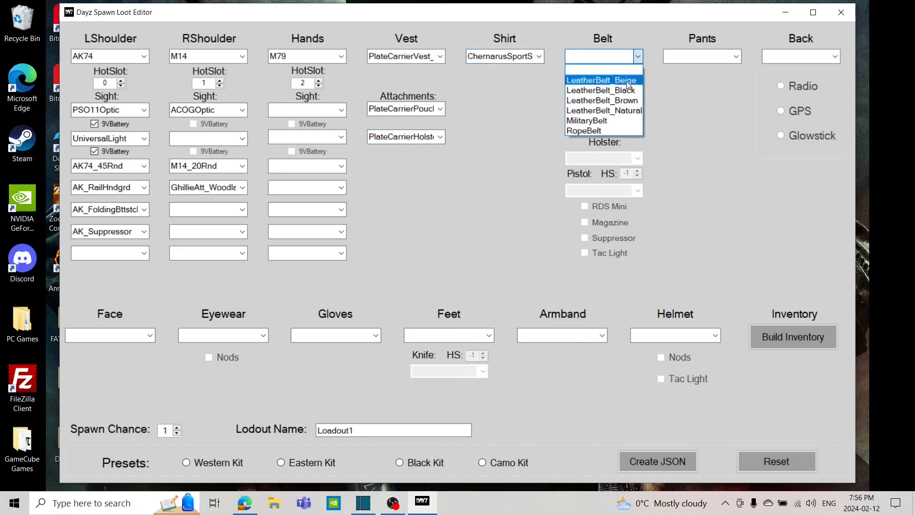
pyautogui.click(606, 133)
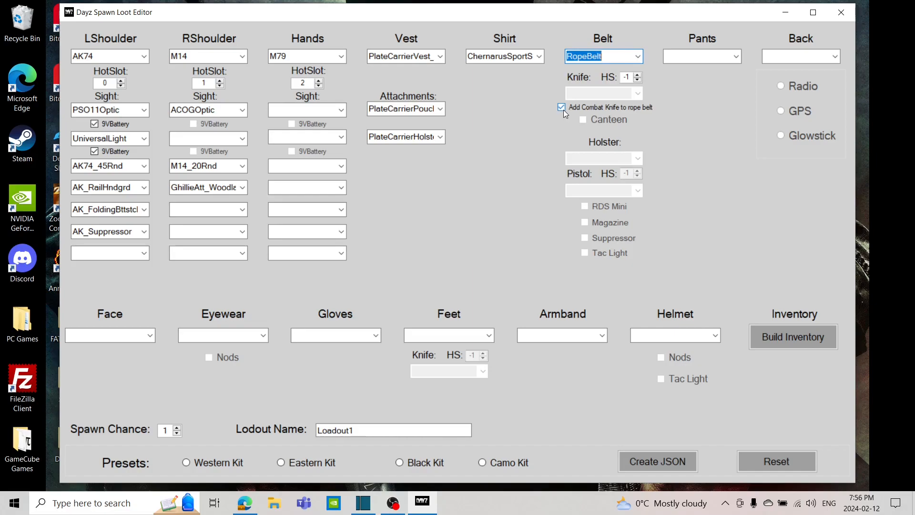
pyautogui.click(637, 75)
pyautogui.click(637, 75)
pyautogui.click(639, 83)
# Choose MilitaryBelt as the belt and equip it with a canteen and a SteakKnife in hot slot 3
pyautogui.click(638, 56)
pyautogui.click(610, 120)
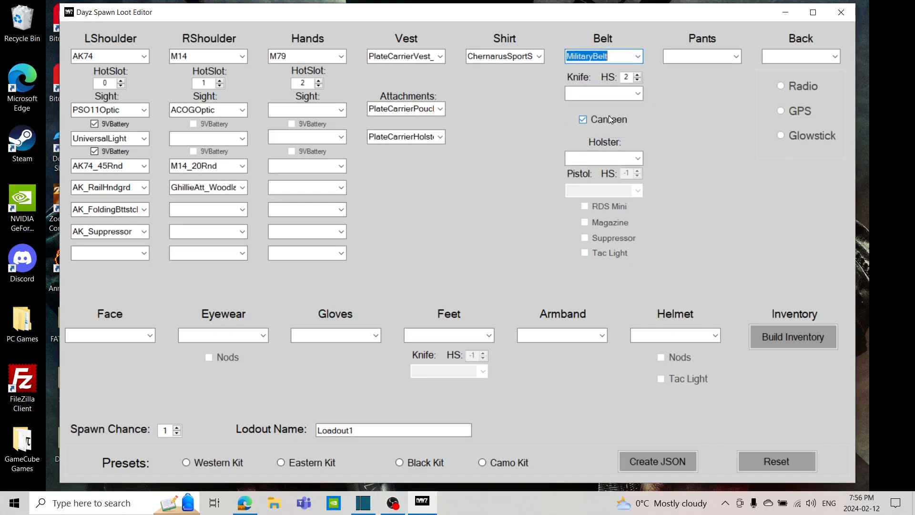
pyautogui.click(638, 94)
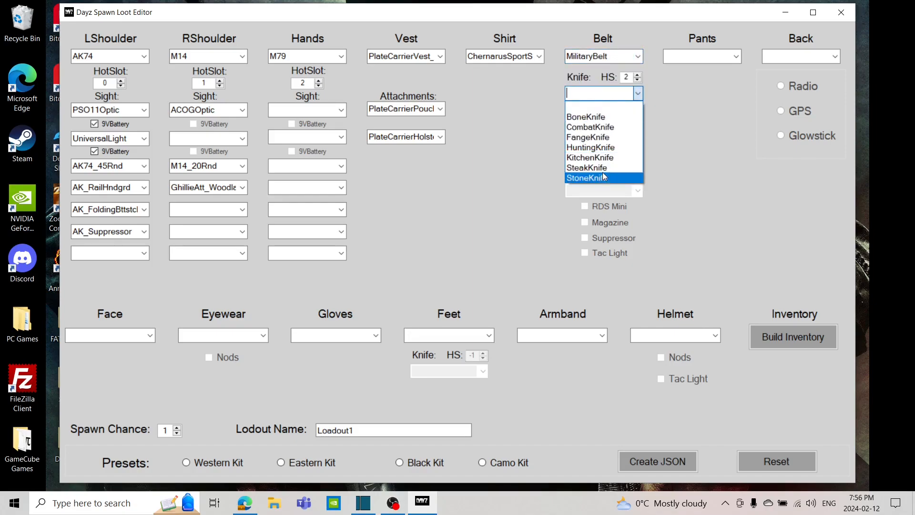
pyautogui.click(604, 169)
pyautogui.click(637, 76)
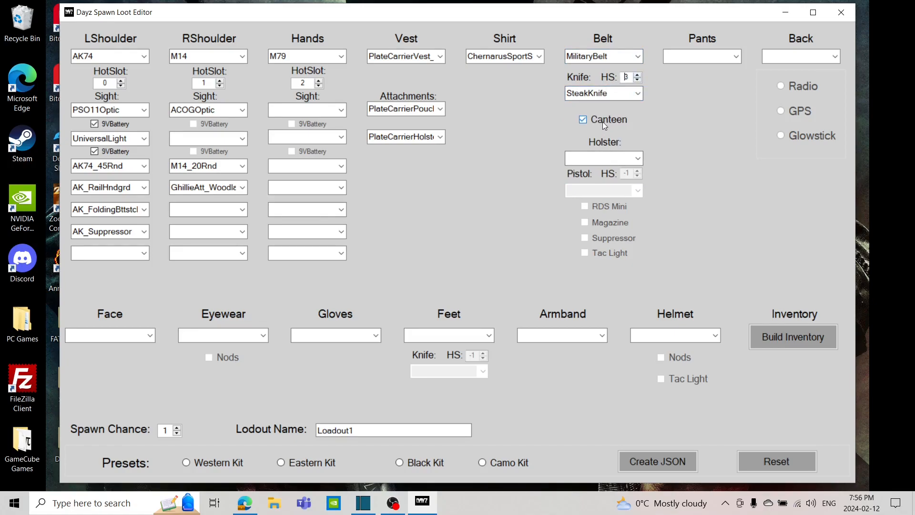
# Add the PlateCarrierHolster_Camo holster to the MilitaryBelt
pyautogui.click(603, 159)
pyautogui.click(638, 159)
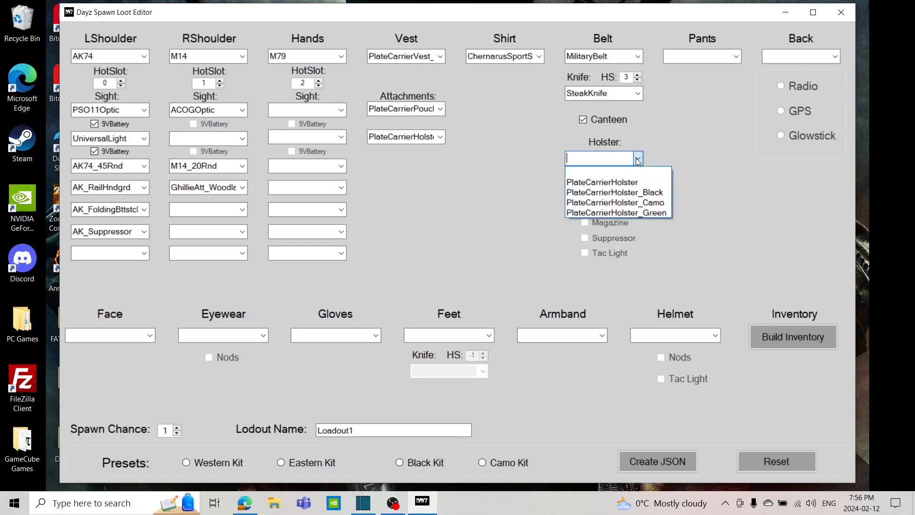
pyautogui.click(639, 202)
# Try a CZ75 in the belt holster with RDS Mini, magazine, suppressor and tac light, and clear the pistol choice again
pyautogui.click(637, 191)
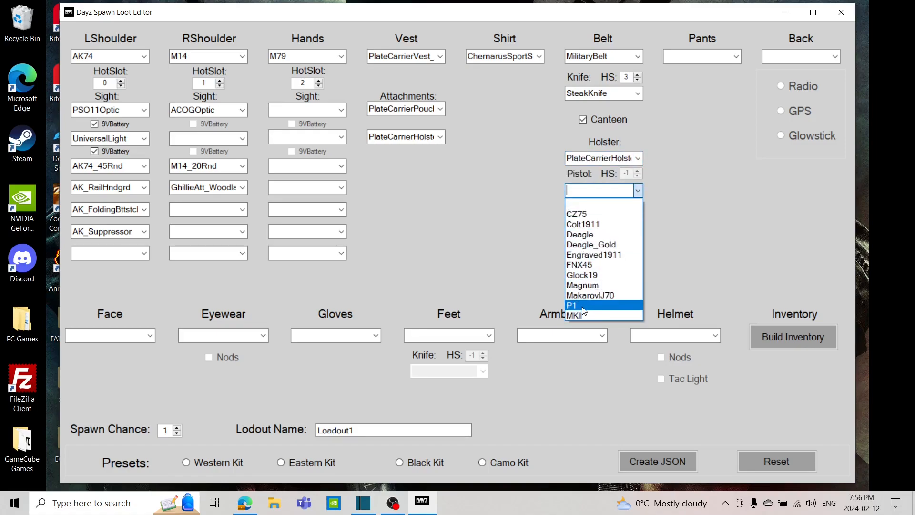
pyautogui.click(593, 215)
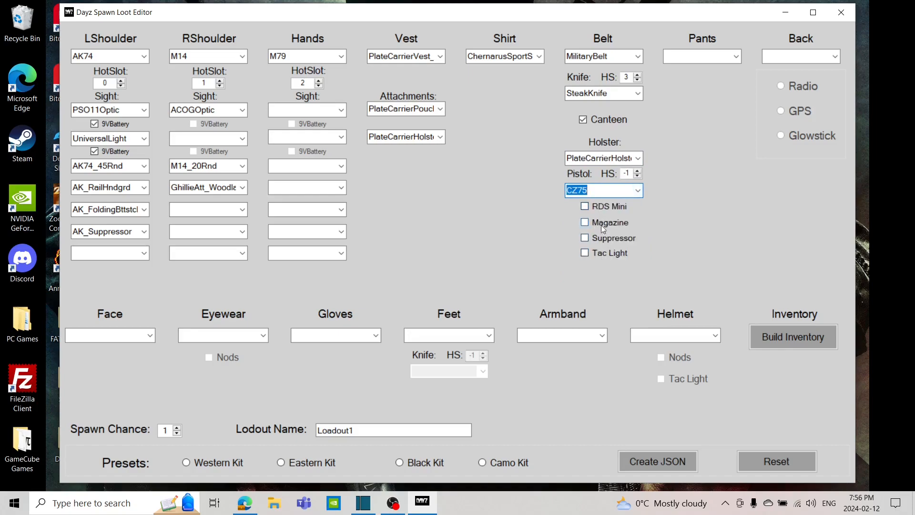
pyautogui.click(623, 208)
pyautogui.click(616, 223)
pyautogui.click(607, 238)
pyautogui.click(623, 253)
pyautogui.click(639, 190)
pyautogui.click(615, 204)
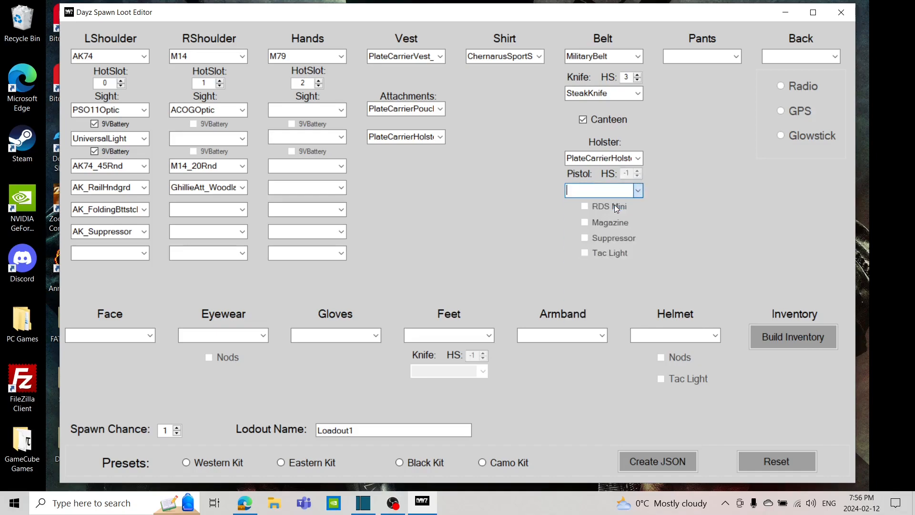
# Try a Magnum and a MakarovIJ70 with suppressor as the belt holster's pistol
pyautogui.click(637, 193)
pyautogui.click(598, 284)
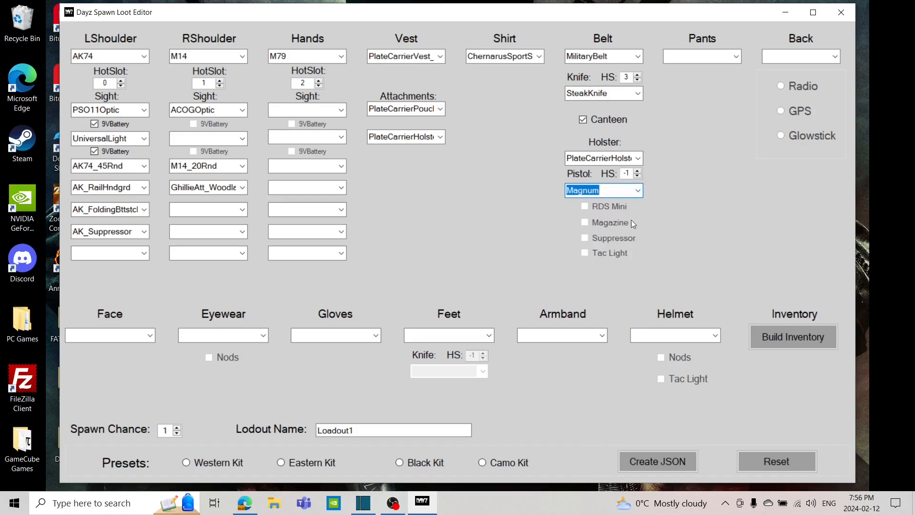
pyautogui.click(639, 193)
pyautogui.click(600, 296)
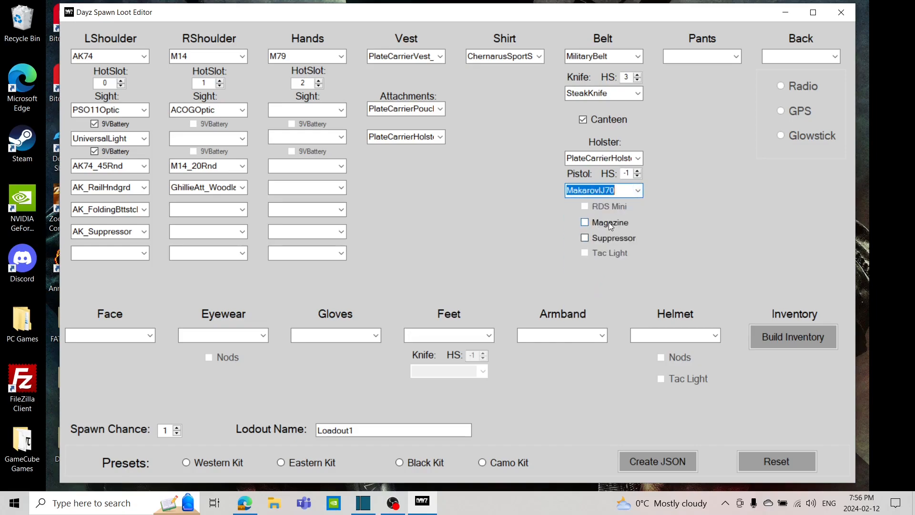
pyautogui.click(607, 236)
# Put a Deagle_Gold with RDS Mini, magazine and suppressor in the belt holster, assigned to hot slot 4
pyautogui.click(641, 192)
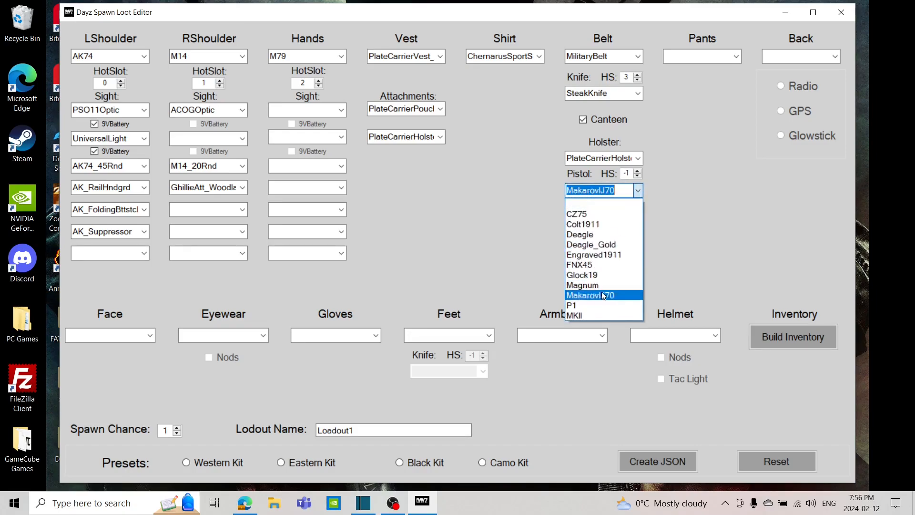
pyautogui.click(607, 245)
pyautogui.click(638, 171)
pyautogui.click(638, 173)
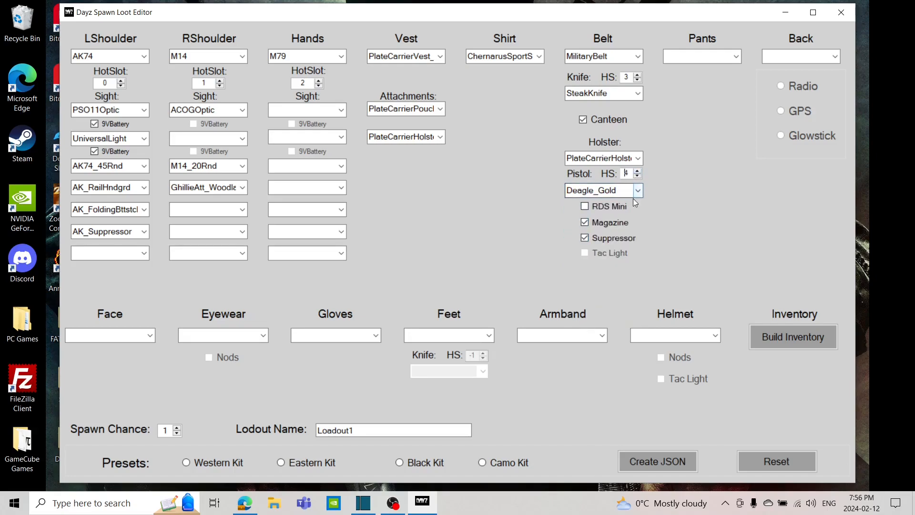
pyautogui.click(616, 209)
# Choose CargoPants_Beige as the pants and MountainBag_Green as the bag on the back
pyautogui.click(733, 58)
pyautogui.click(701, 192)
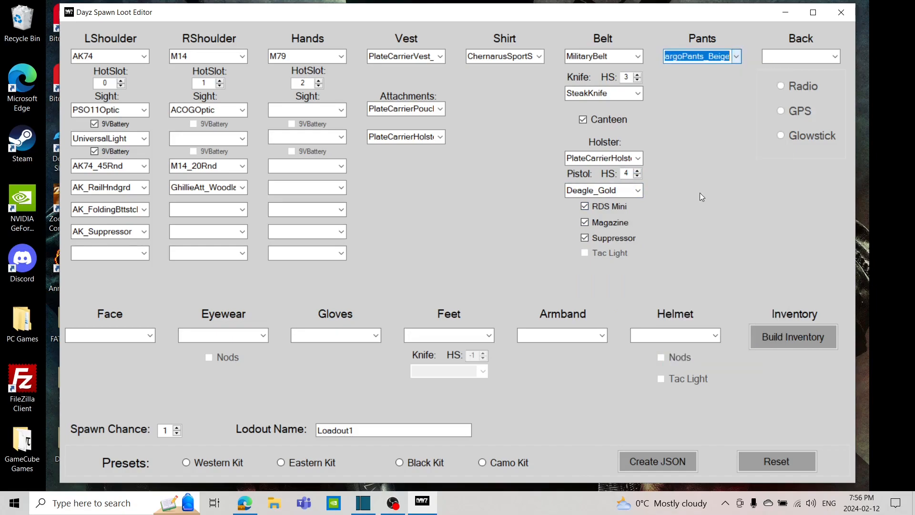
pyautogui.click(834, 58)
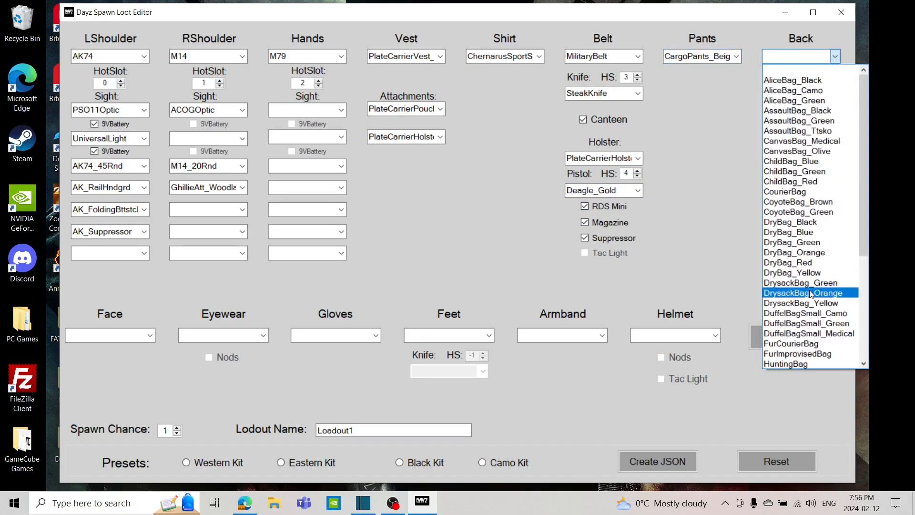
pyautogui.scroll(-6, 812, 294)
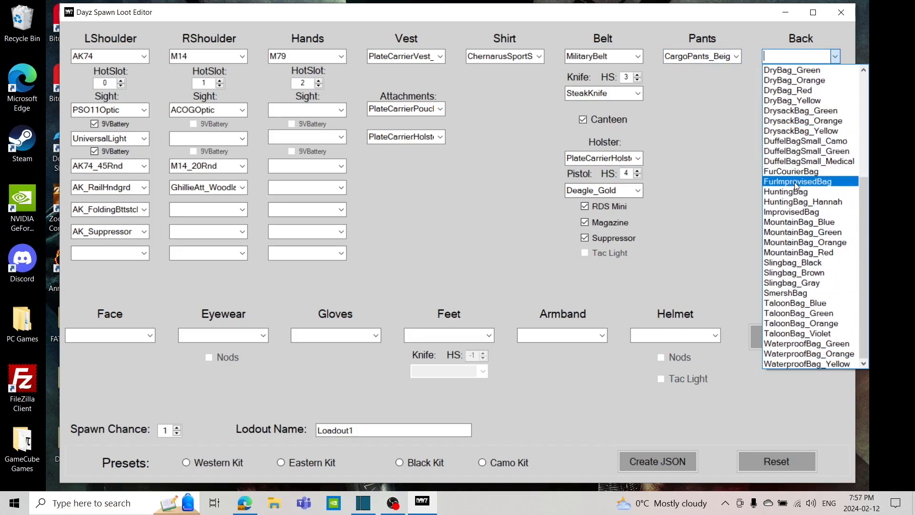
pyautogui.click(813, 230)
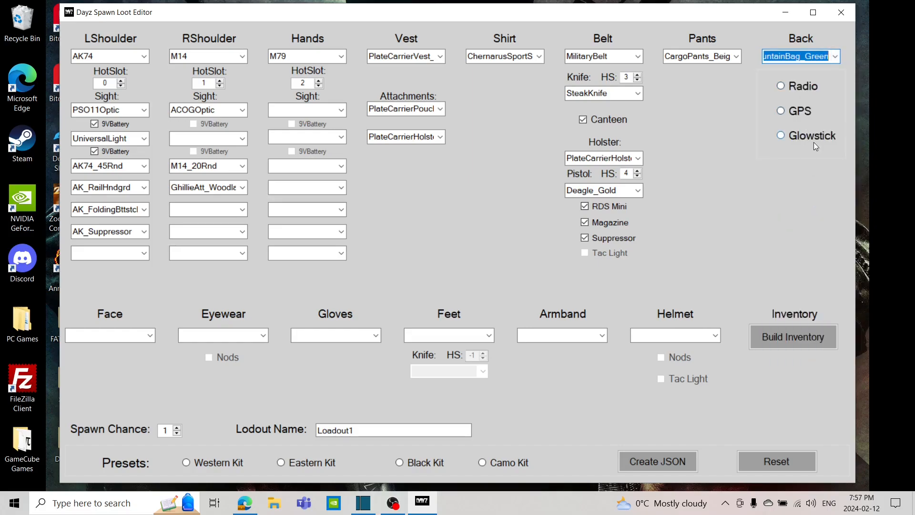
# Try the Radio attachment on the MountainBag_Green backpack, and clear the bag choice again
pyautogui.click(836, 56)
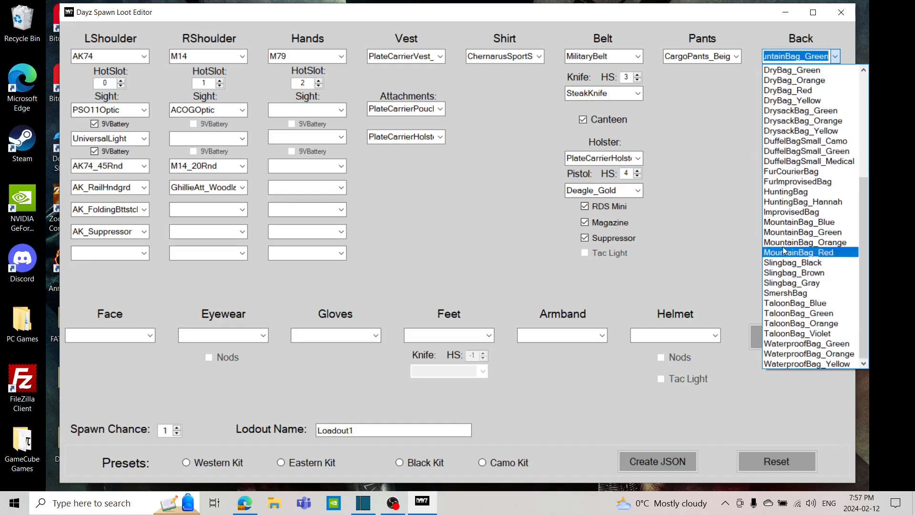
pyautogui.click(714, 158)
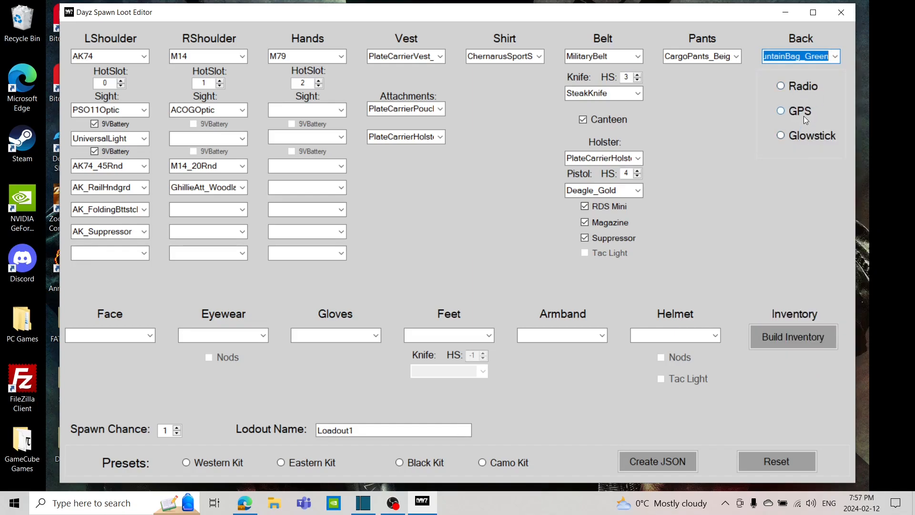
pyautogui.click(794, 89)
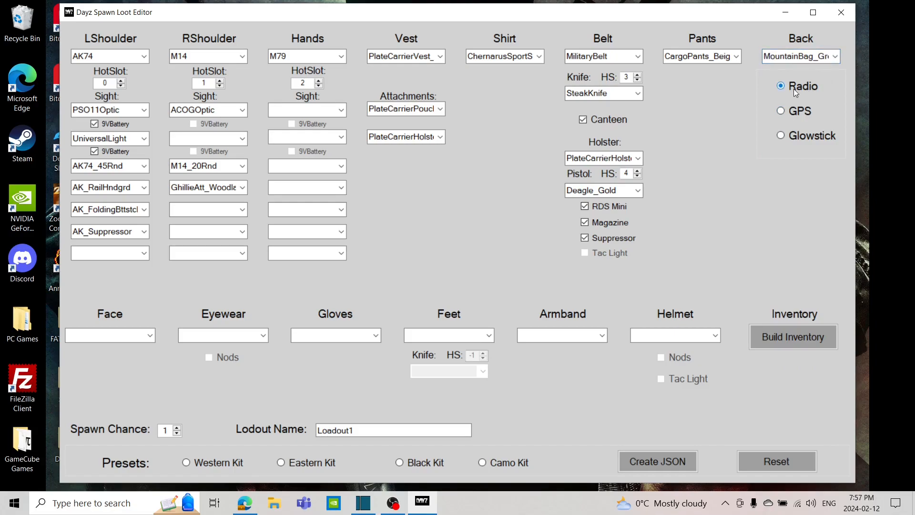
pyautogui.click(834, 61)
pyautogui.click(837, 59)
pyautogui.scroll(6, 807, 210)
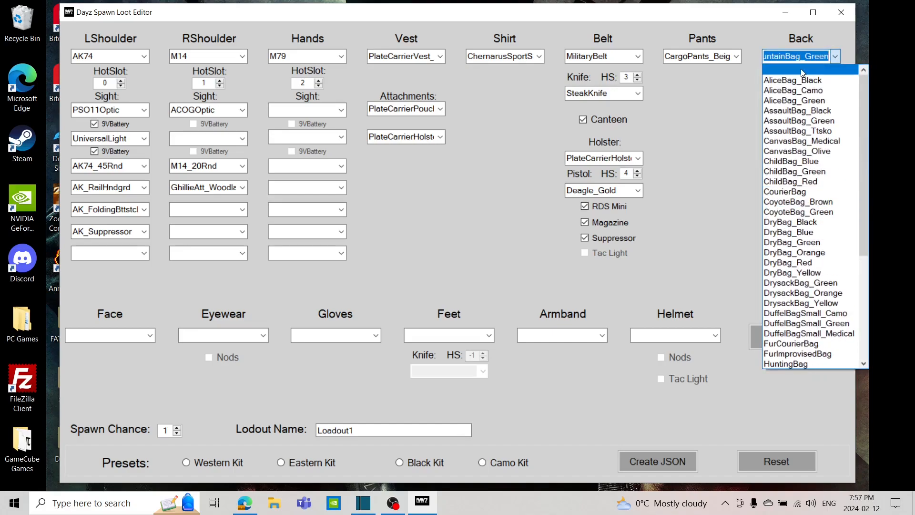
pyautogui.click(803, 71)
# Choose AssaultBag_Ttsko as the bag on the back and attach a Radio to it
pyautogui.click(836, 56)
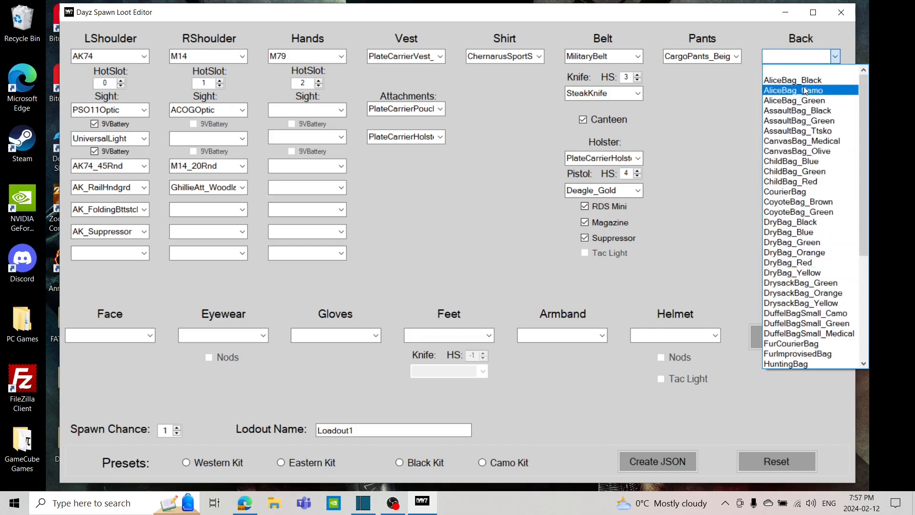
pyautogui.click(811, 131)
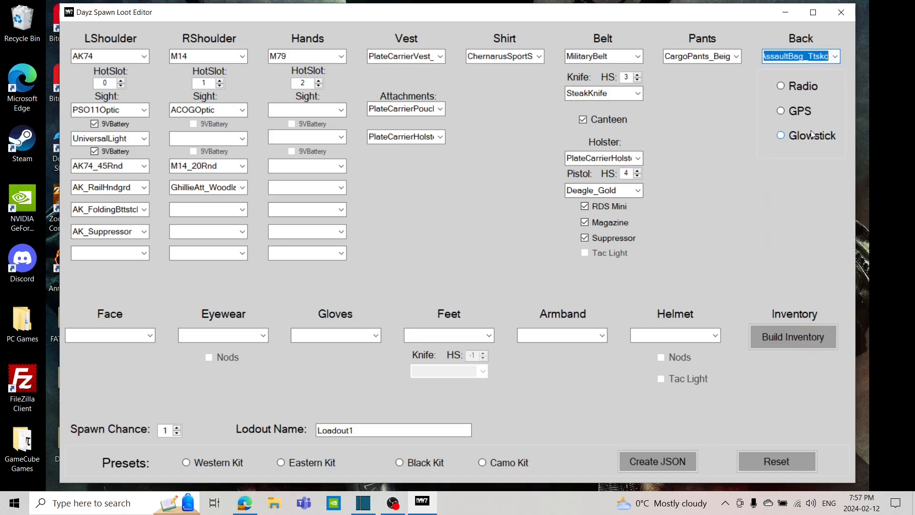
pyautogui.click(796, 87)
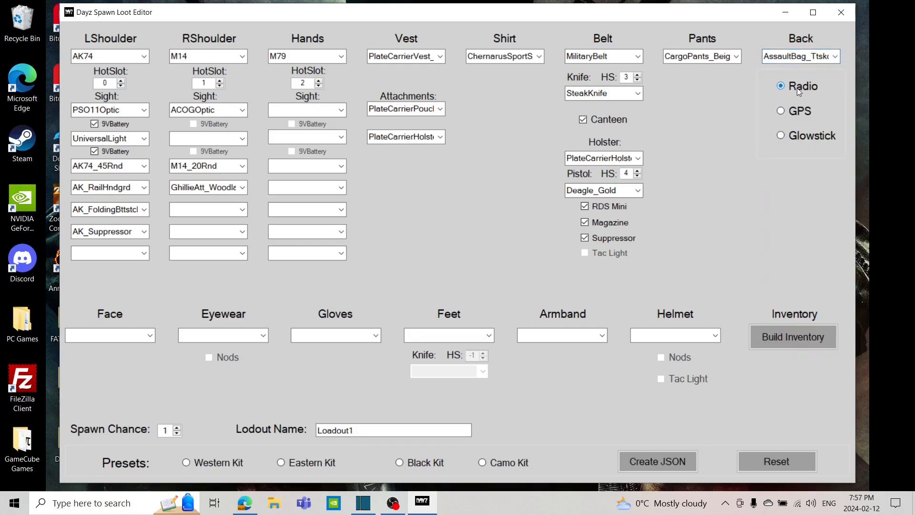
# Choose Bandana_Greenpattern for the face and, after trying NVGHeadstrap, AviatorGlasses as the eyewear
pyautogui.click(151, 335)
pyautogui.click(133, 286)
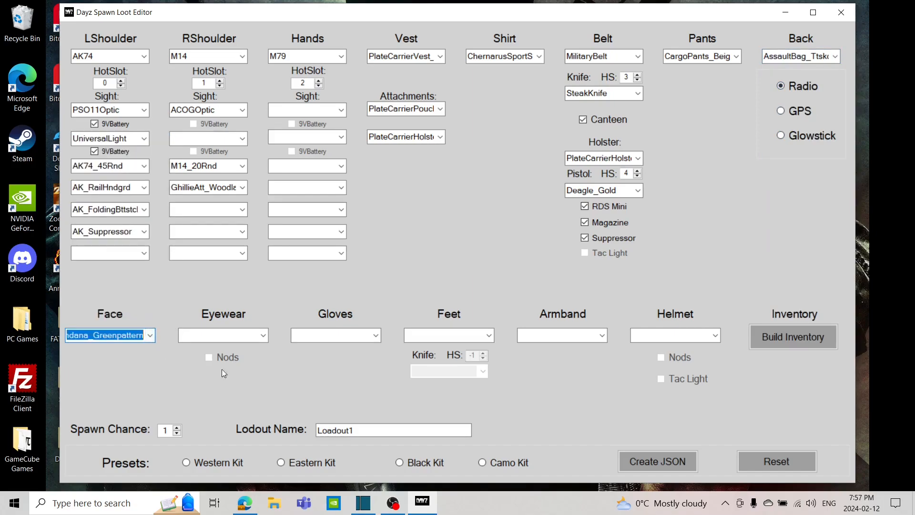
pyautogui.click(224, 335)
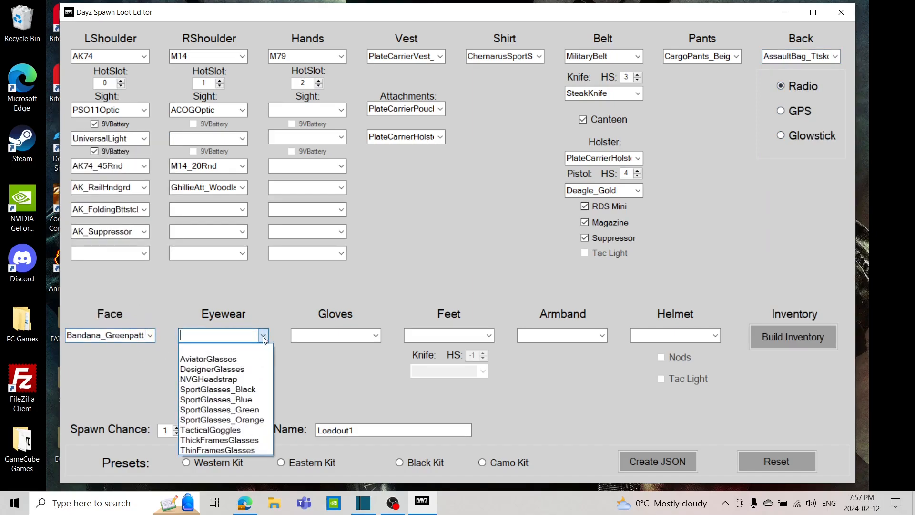
pyautogui.click(249, 380)
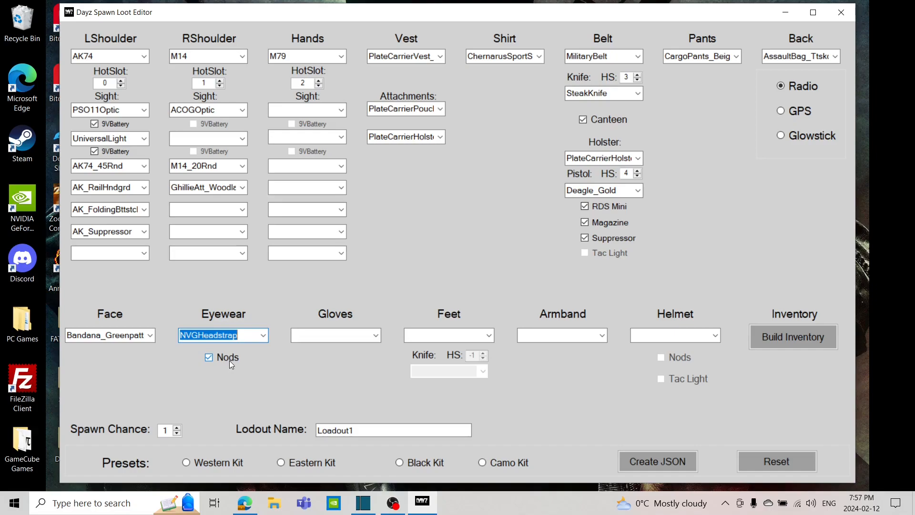
pyautogui.click(263, 335)
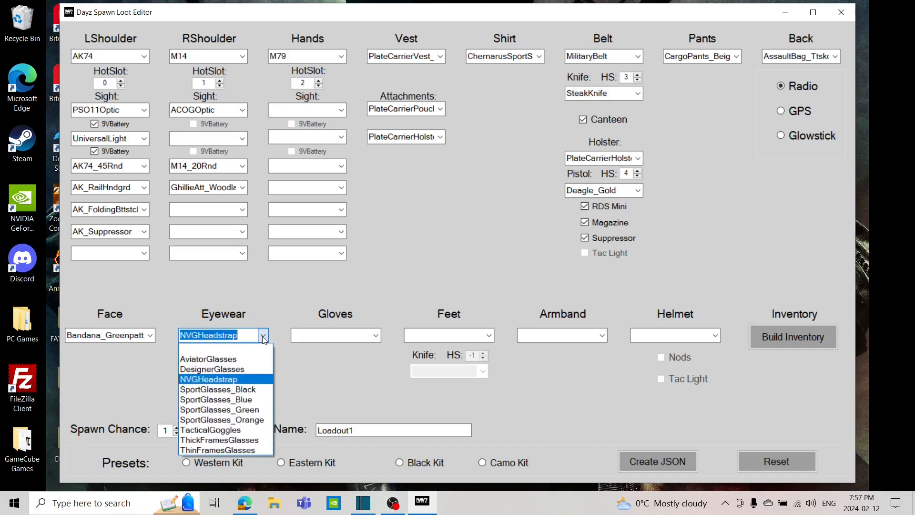
pyautogui.click(241, 361)
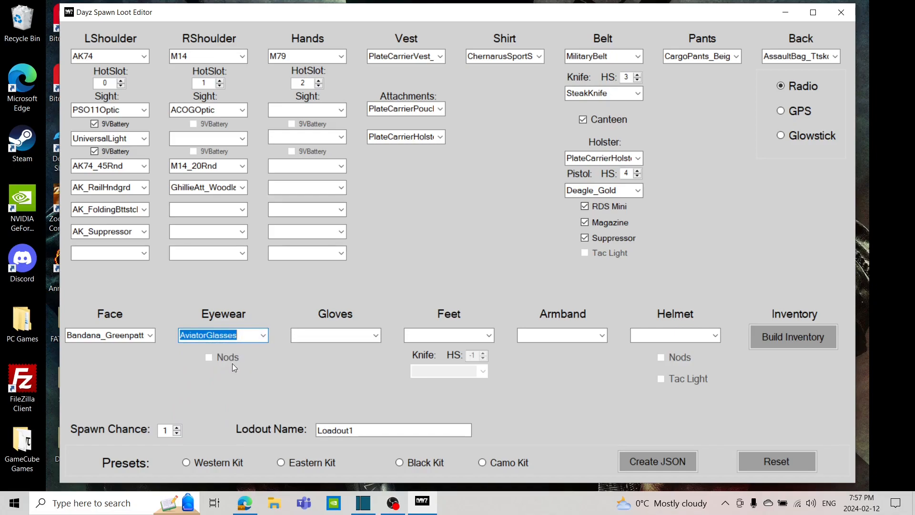
# Choose WoolGlovesFingerless_ChristmasBlue as the gloves and MilitaryBoots_Beige for the feet
pyautogui.click(376, 337)
pyautogui.click(378, 231)
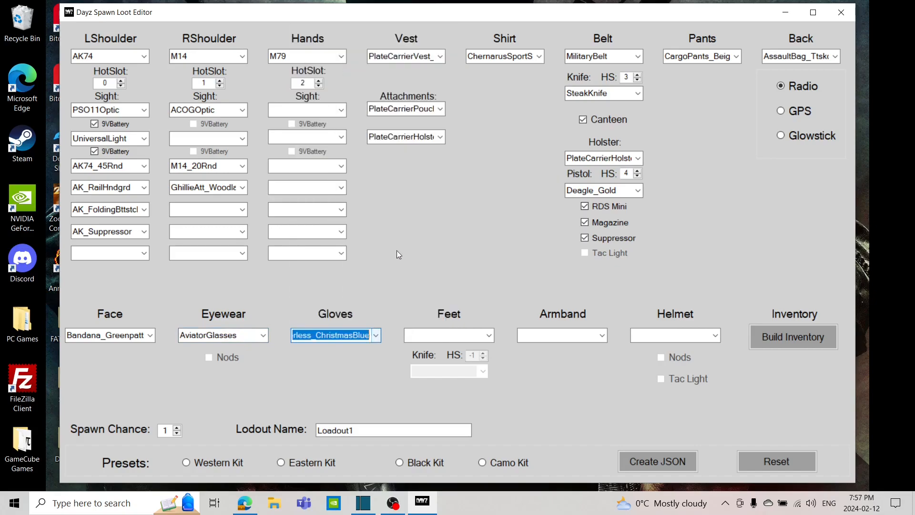
pyautogui.click(491, 335)
pyautogui.scroll(-6, 488, 287)
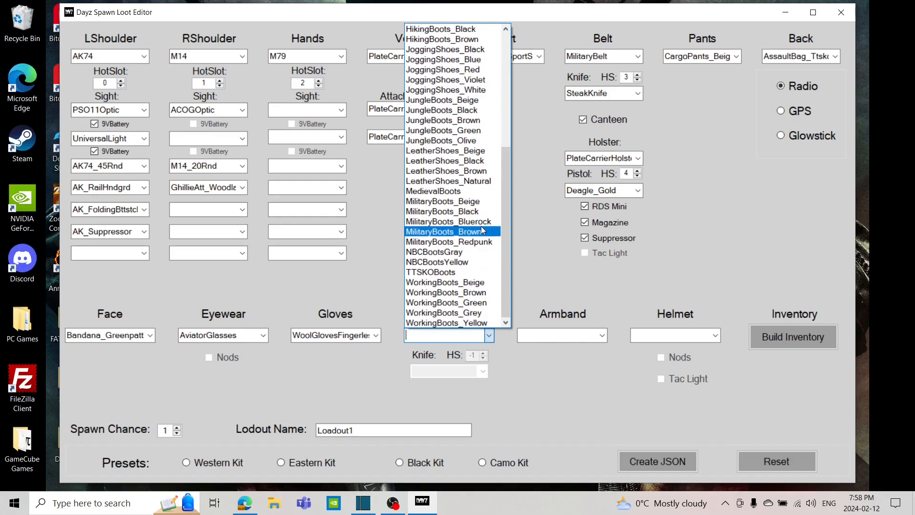
pyautogui.click(476, 204)
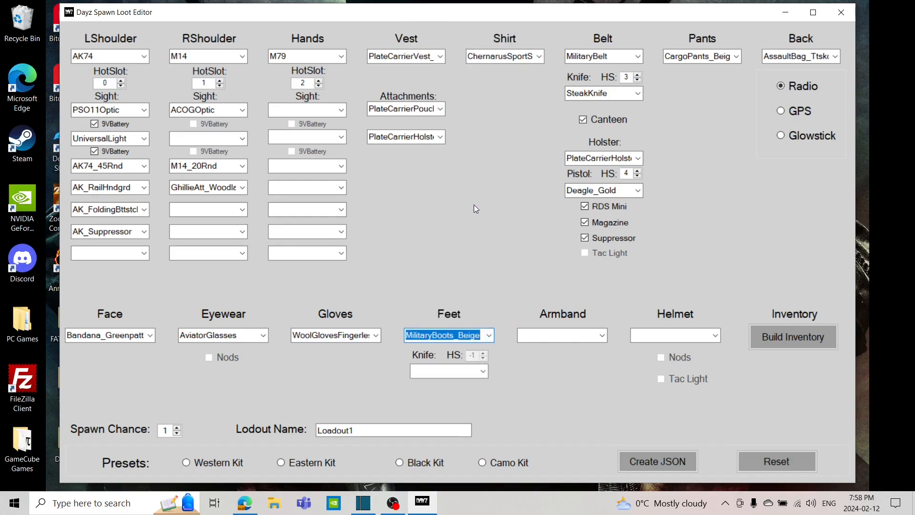
# Put a HuntingKnife in the boots and assign it to hot slot 6
pyautogui.click(483, 371)
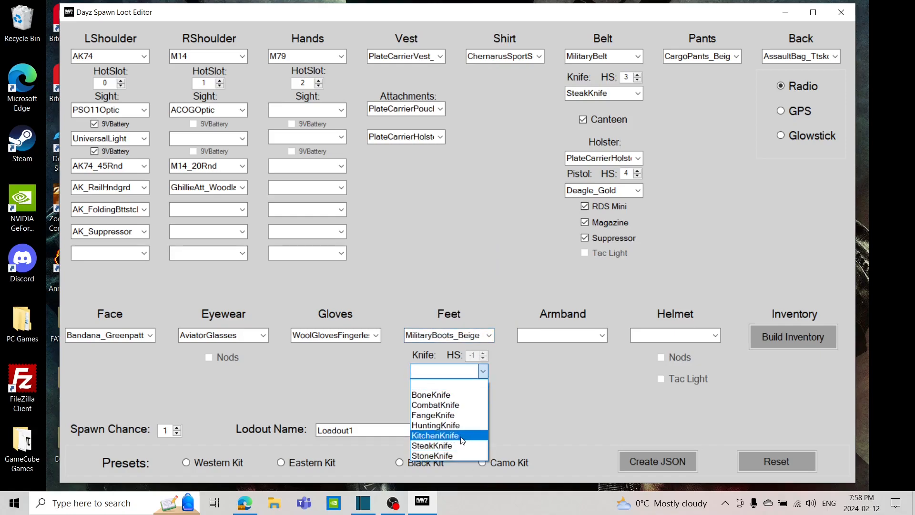
pyautogui.click(457, 425)
pyautogui.click(484, 353)
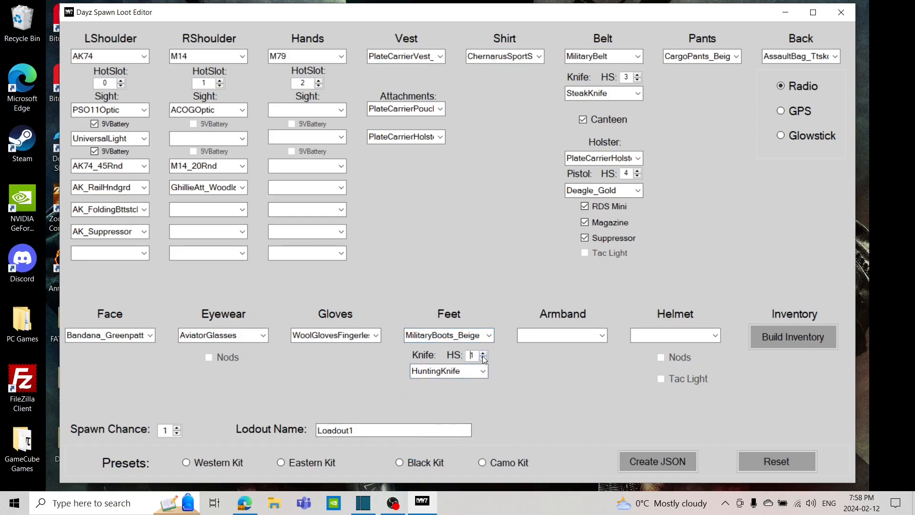
pyautogui.click(484, 353)
pyautogui.click(483, 353)
# Choose Armband_LivoniaPolice as the armband and Mich2001Helmet with Nods and Tac Light as the helmet
pyautogui.click(602, 335)
pyautogui.click(563, 242)
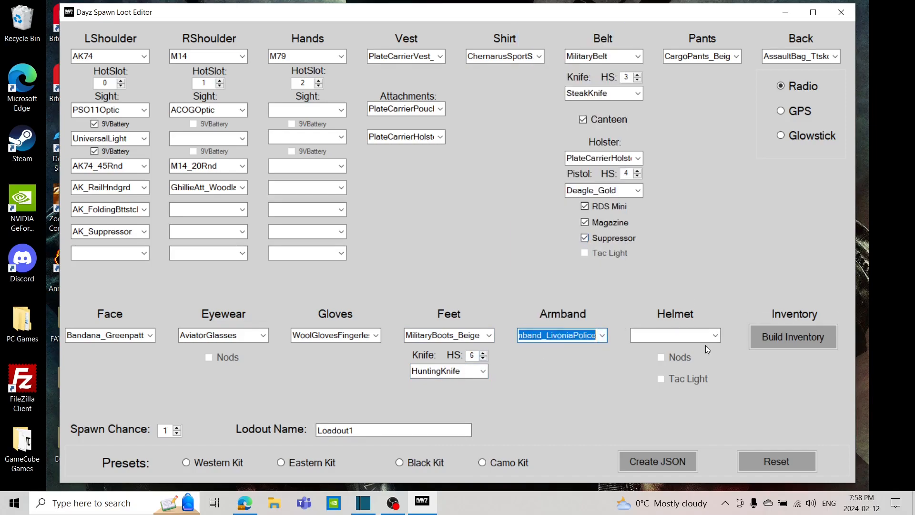
pyautogui.click(717, 337)
pyautogui.scroll(-3, 714, 256)
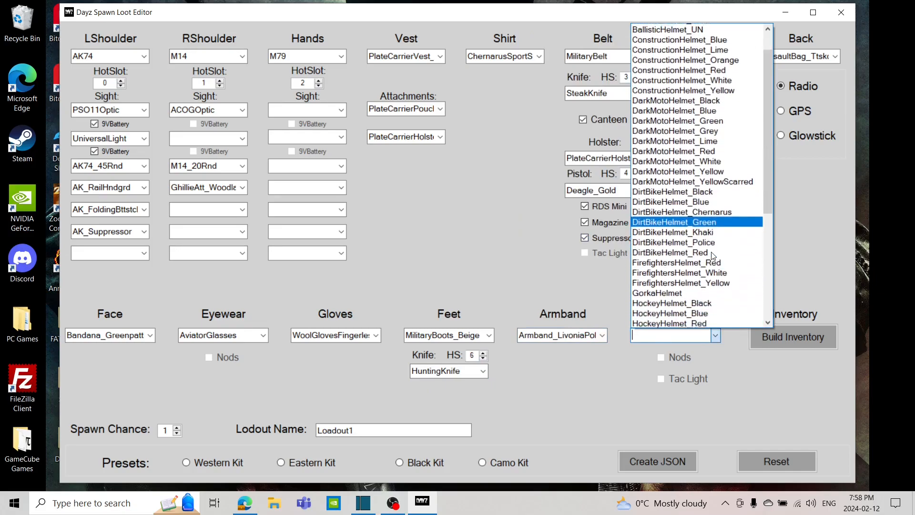
pyautogui.scroll(-6, 713, 256)
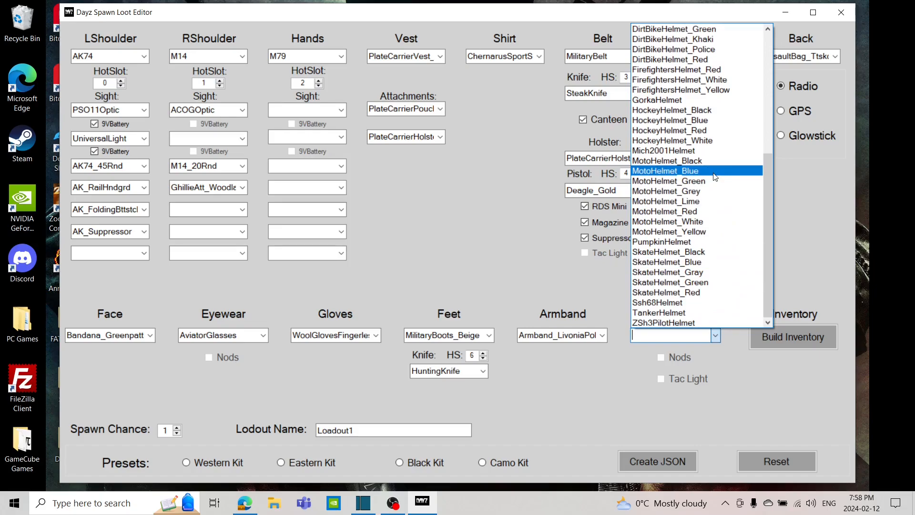
pyautogui.click(693, 151)
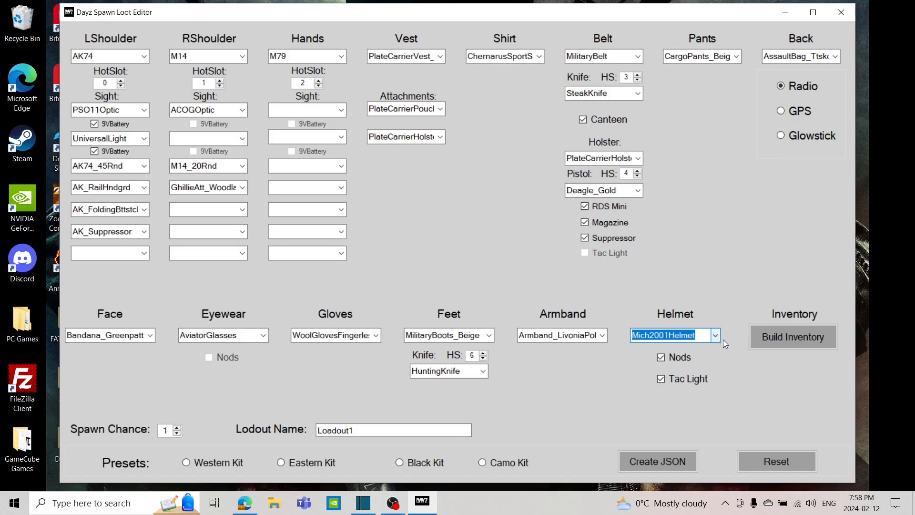
pyautogui.click(685, 358)
pyautogui.click(693, 376)
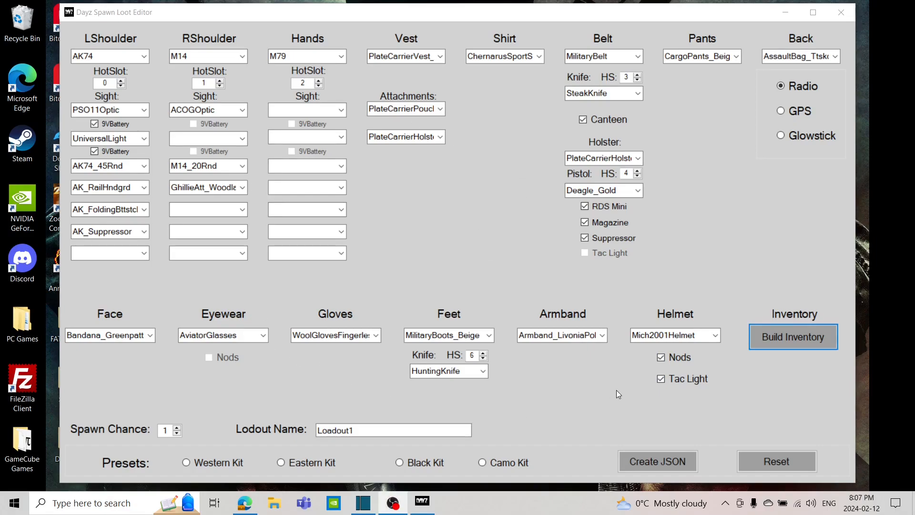
# Start building the inventory and add ACOGOptic with a quantity of 5
pyautogui.click(766, 344)
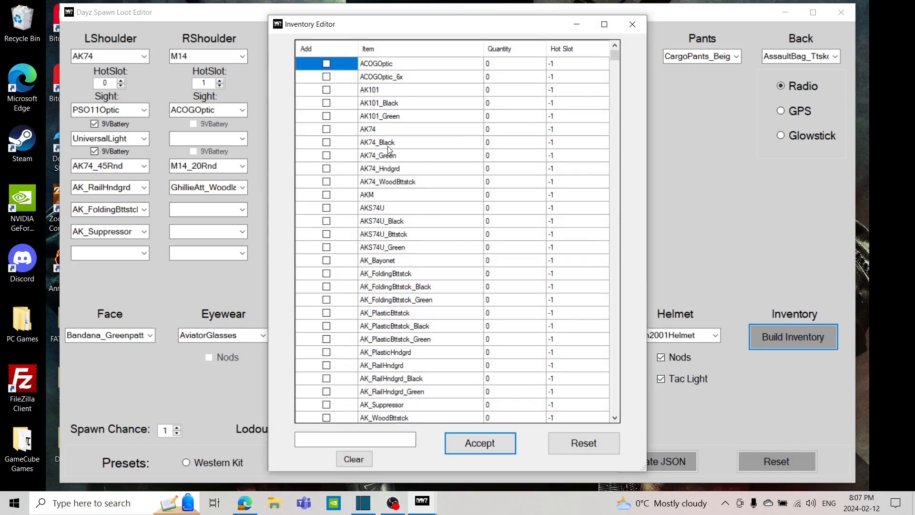
pyautogui.click(327, 65)
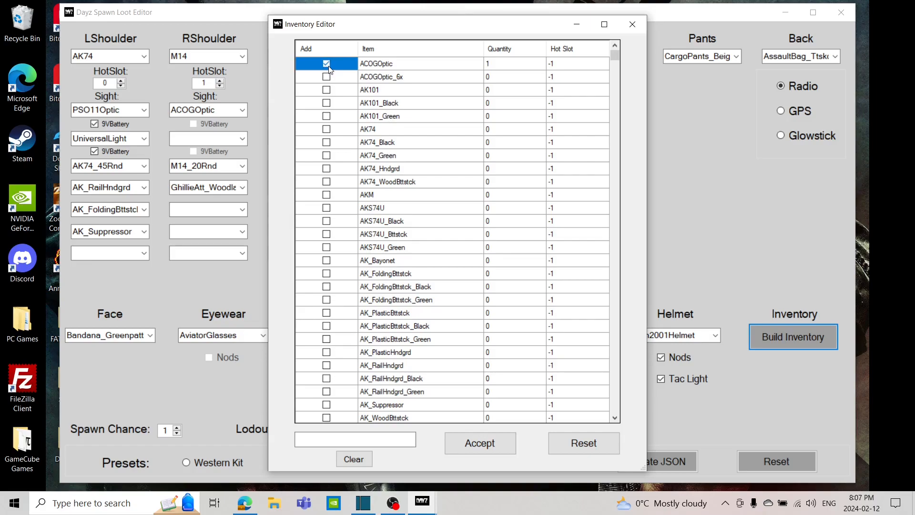
pyautogui.click(497, 66)
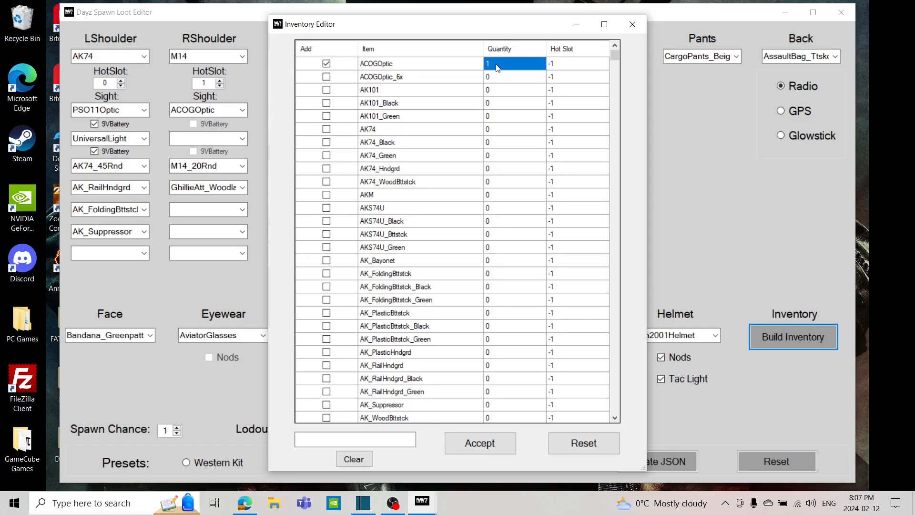
pyautogui.write('5')
# Add AK101 to the inventory and assign it to hot slot 6
pyautogui.click(326, 90)
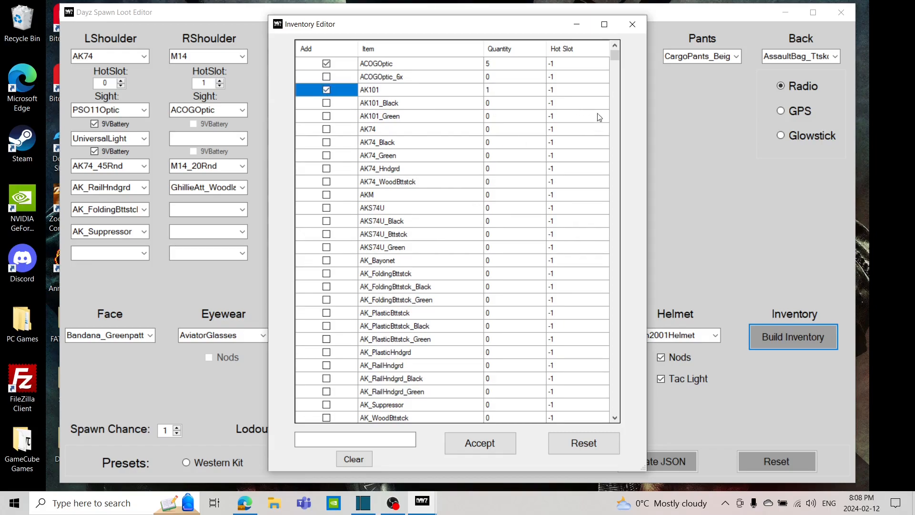
pyautogui.click(585, 90)
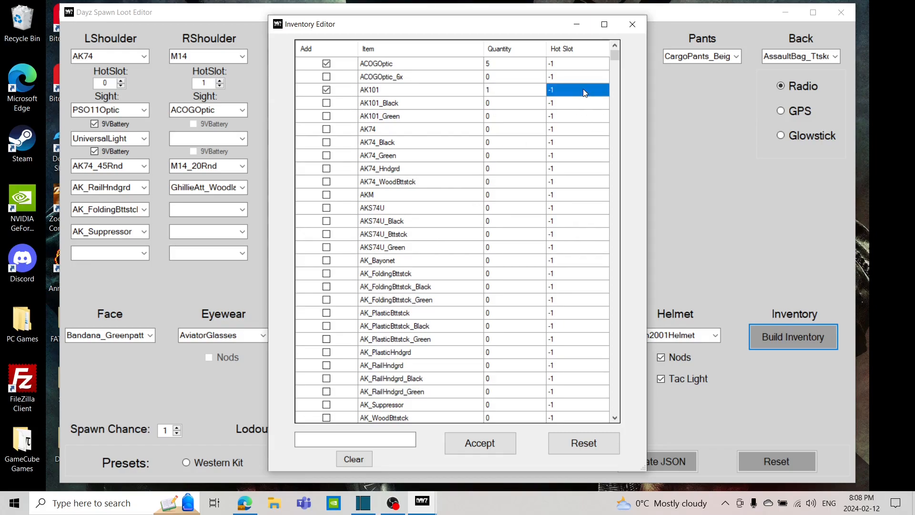
pyautogui.write('6')
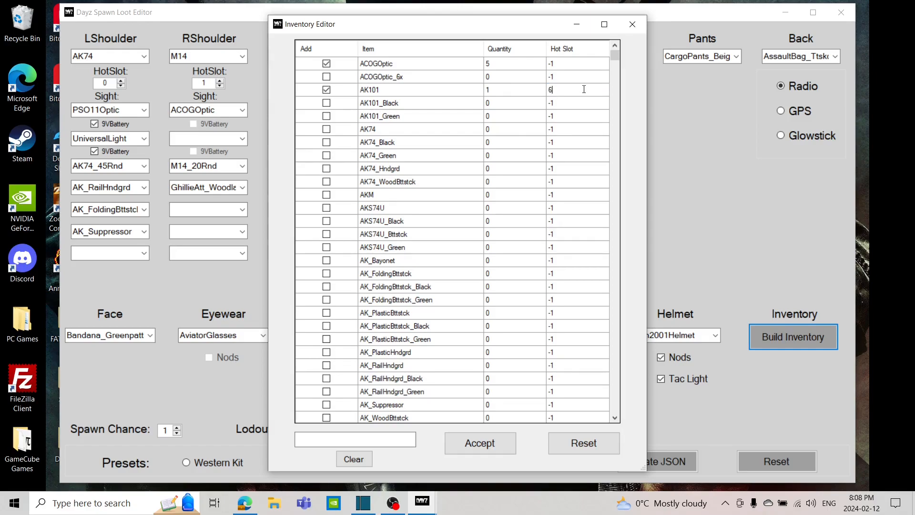
# Try a quantity of 3 for the AK101 in the inventory and set it back to 1
pyautogui.click(502, 96)
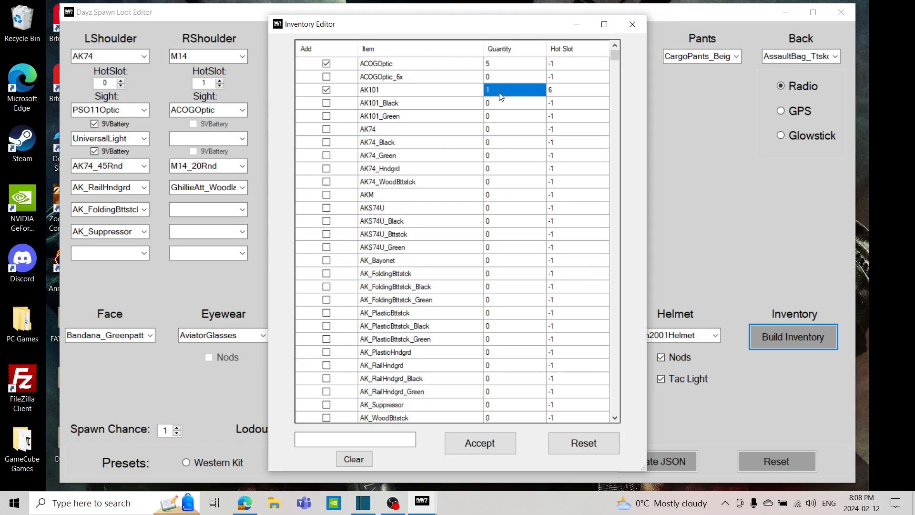
pyautogui.write('3')
pyautogui.click(533, 103)
pyautogui.click(519, 88)
pyautogui.write('1')
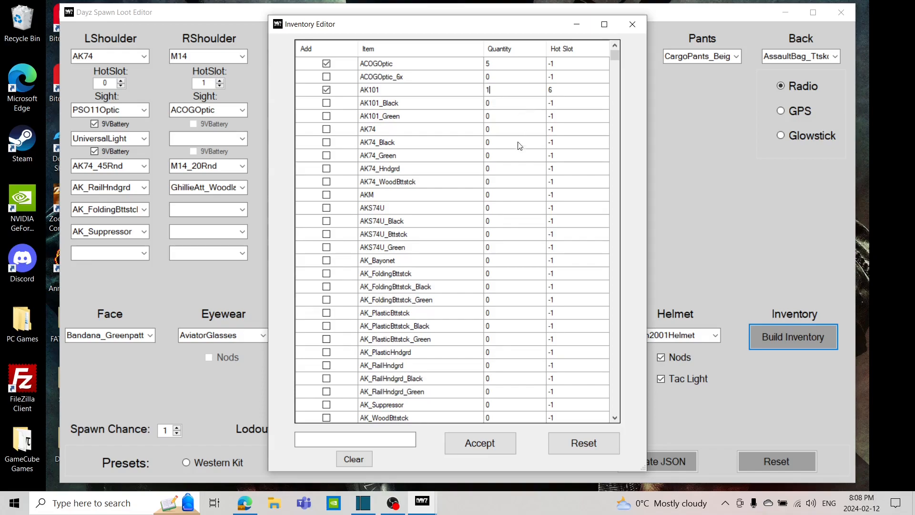
# Filter the inventory items by "gren", add M67Grenade with a quantity of 4, and move the Inventory Editor aside
pyautogui.click(365, 441)
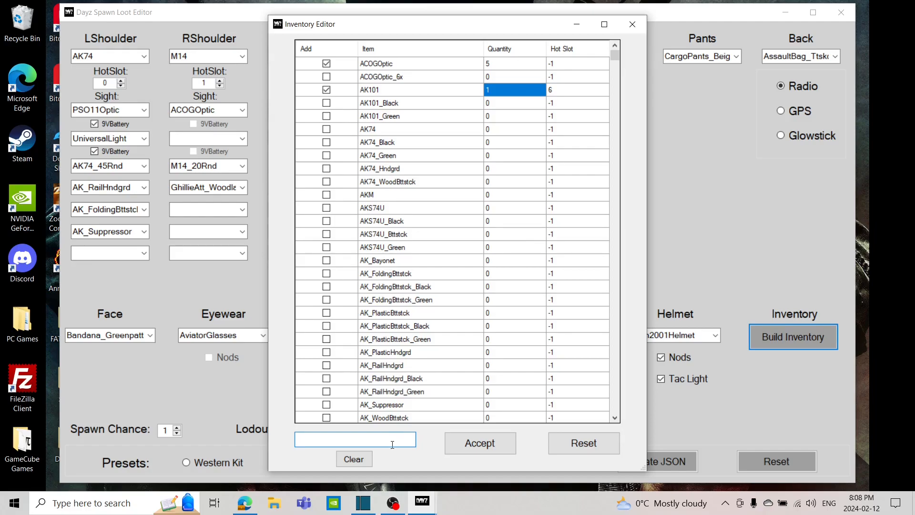
pyautogui.write('gren')
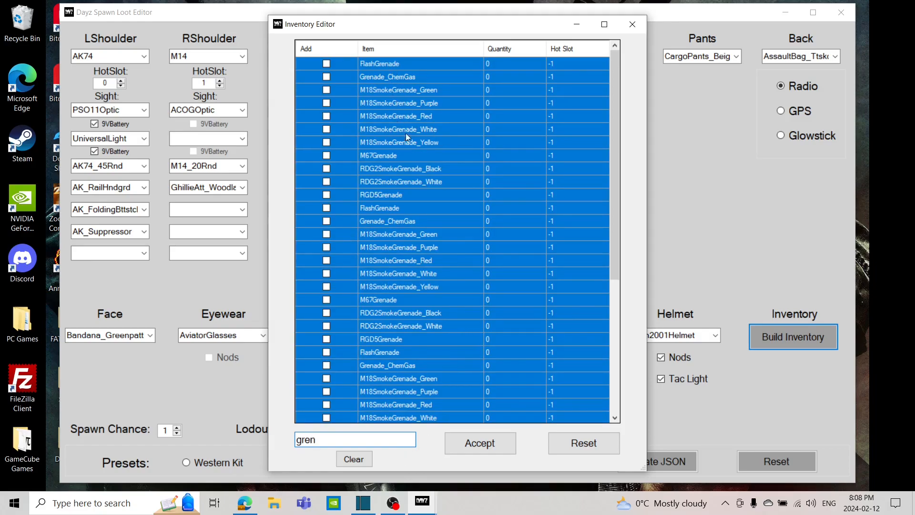
pyautogui.click(327, 157)
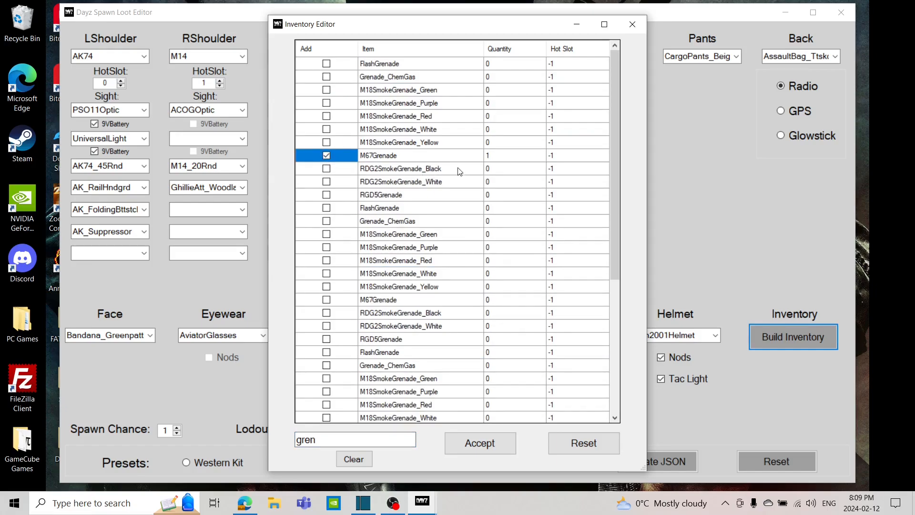
pyautogui.click(506, 161)
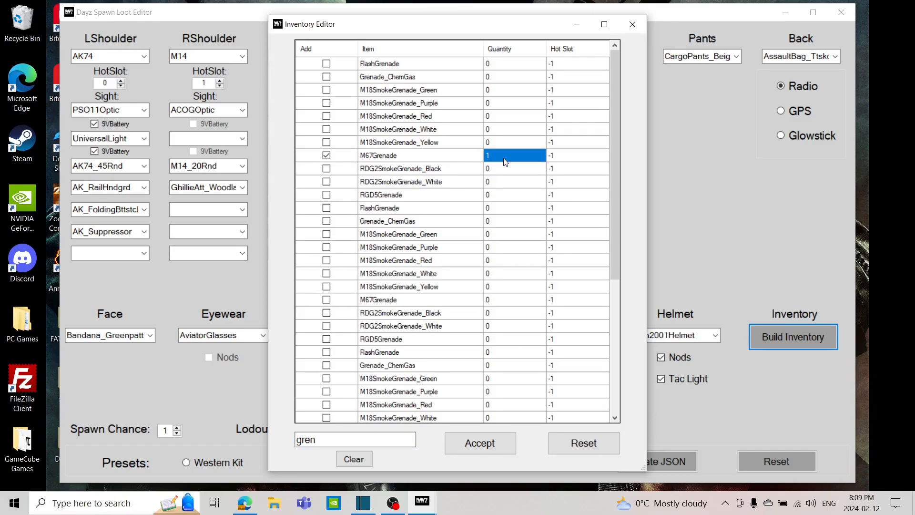
pyautogui.write('4')
pyautogui.moveTo(484, 30); pyautogui.dragTo(703, 111)
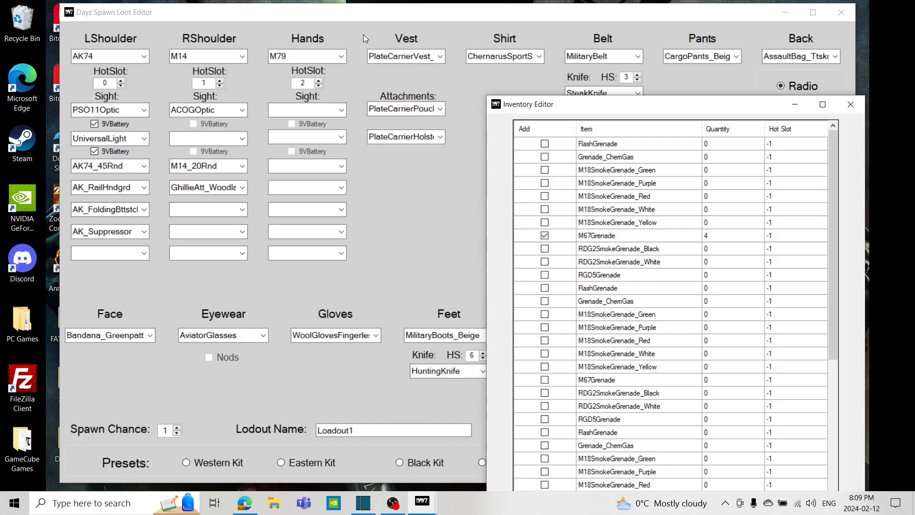
# Add the RGD5Grenade from the end of the filtered list, and reset all selections in the Inventory Editor
pyautogui.moveTo(711, 110); pyautogui.dragTo(452, 36)
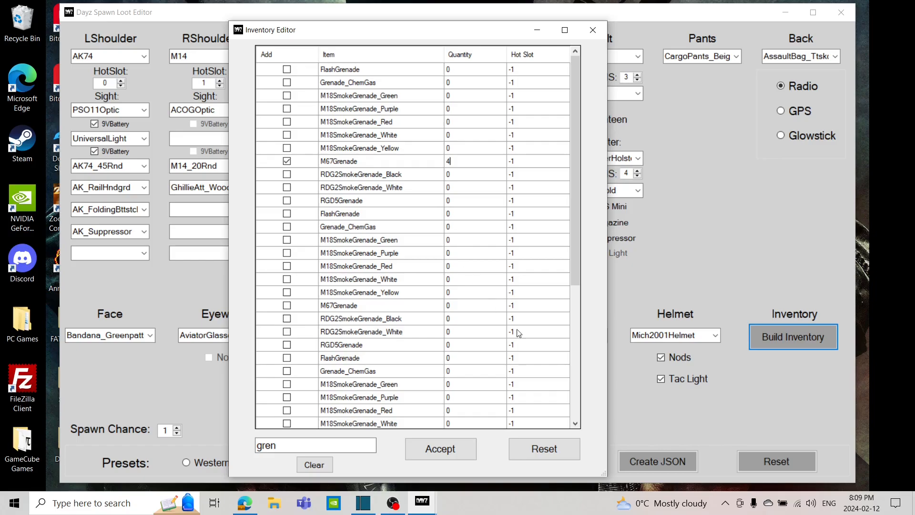
pyautogui.scroll(-10, 552, 241)
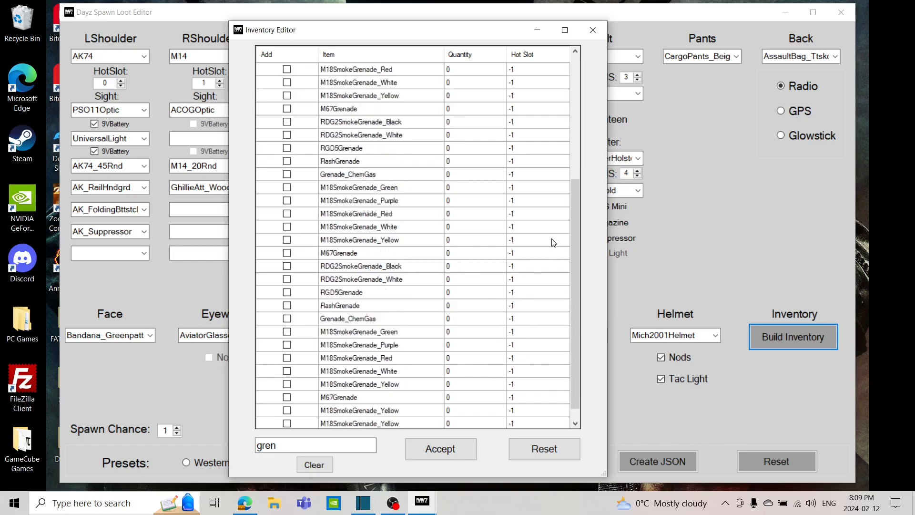
pyautogui.click(286, 412)
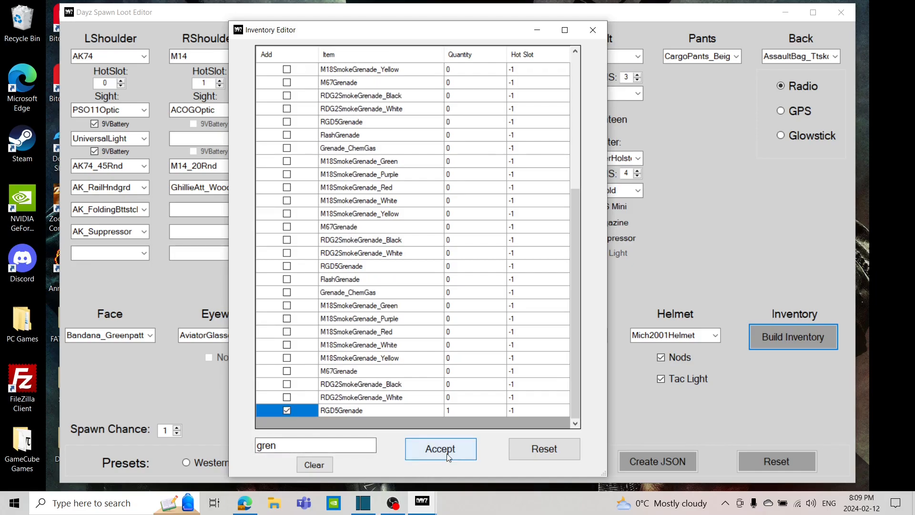
pyautogui.click(536, 453)
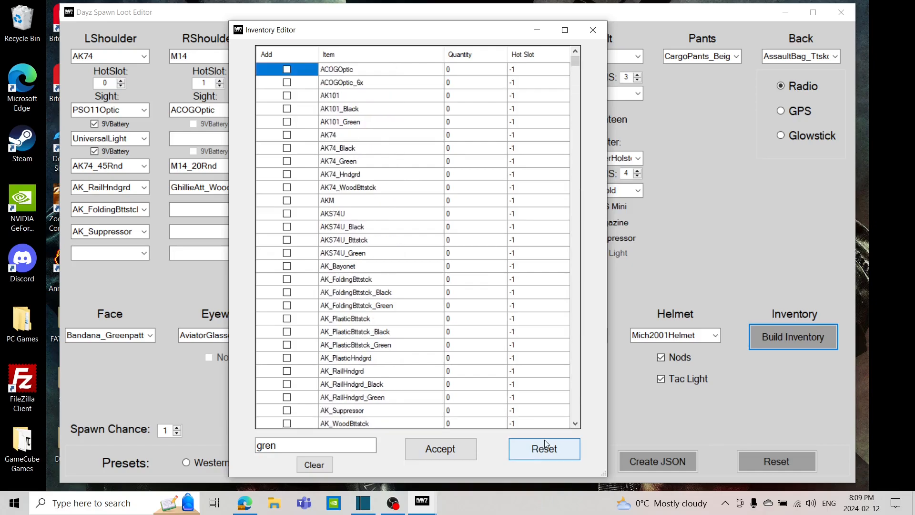
# Build the inventory with ACOGOptic at a quantity of 5 and AK101 assigned to hot slot 6
pyautogui.click(288, 70)
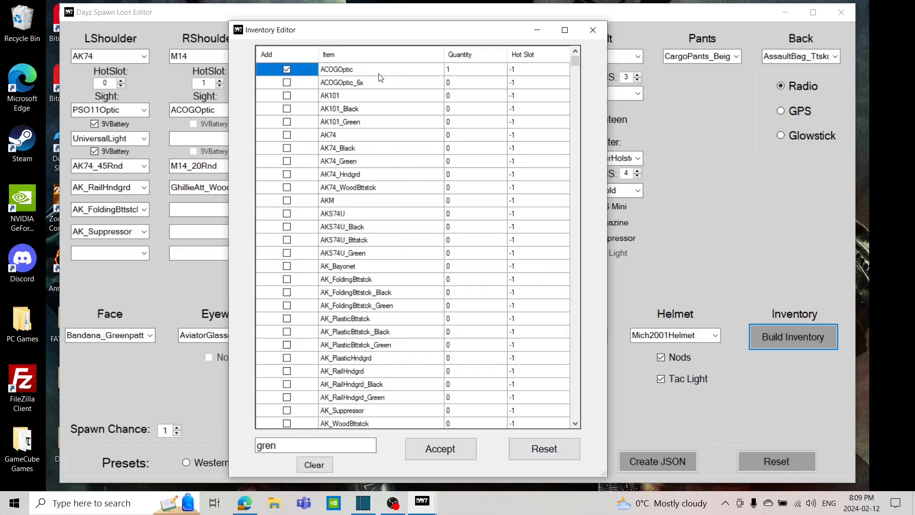
pyautogui.click(471, 70)
pyautogui.write('5')
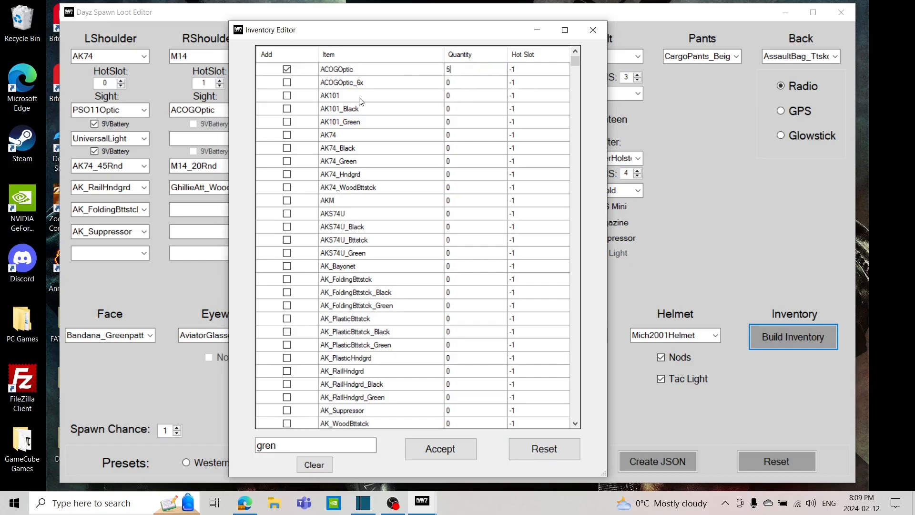
pyautogui.click(287, 95)
pyautogui.click(517, 100)
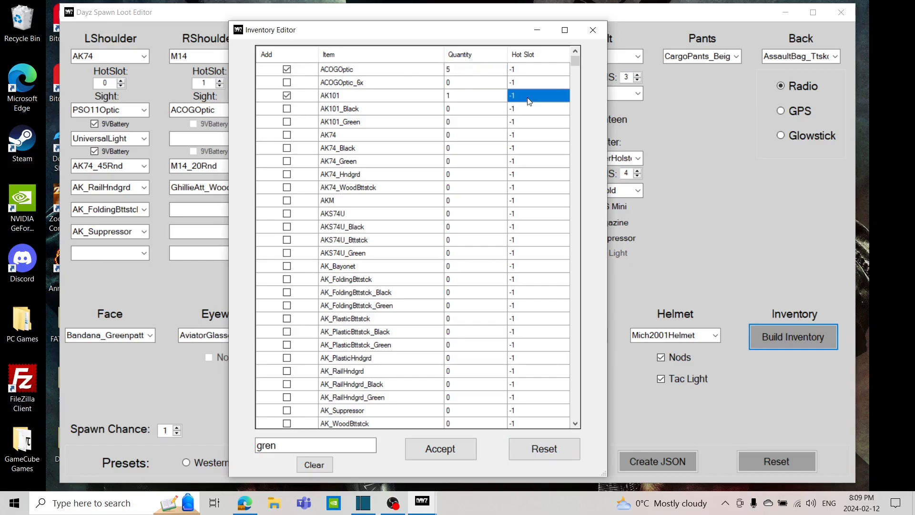
pyautogui.write('6')
pyautogui.click(458, 449)
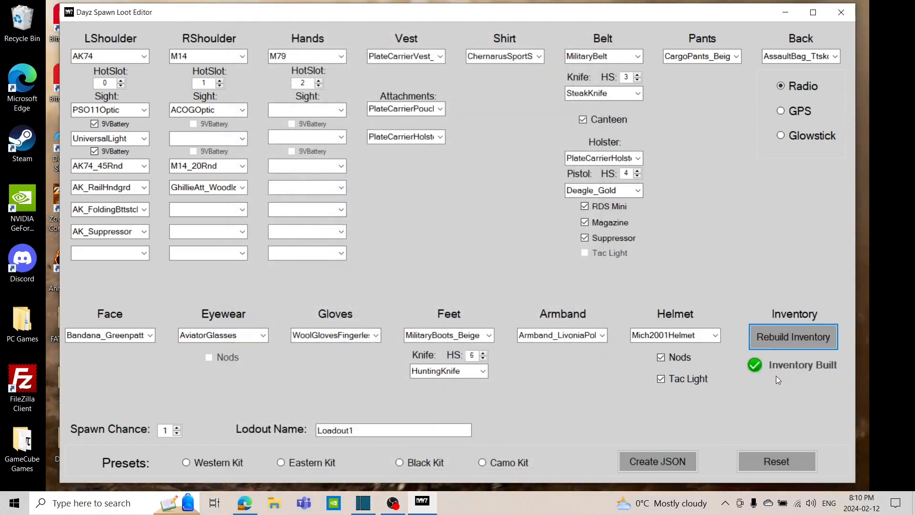
# Rebuild the inventory with one ACOGOptic, one ACOGOptic_6x and AK101 with a quantity of 3
pyautogui.click(800, 336)
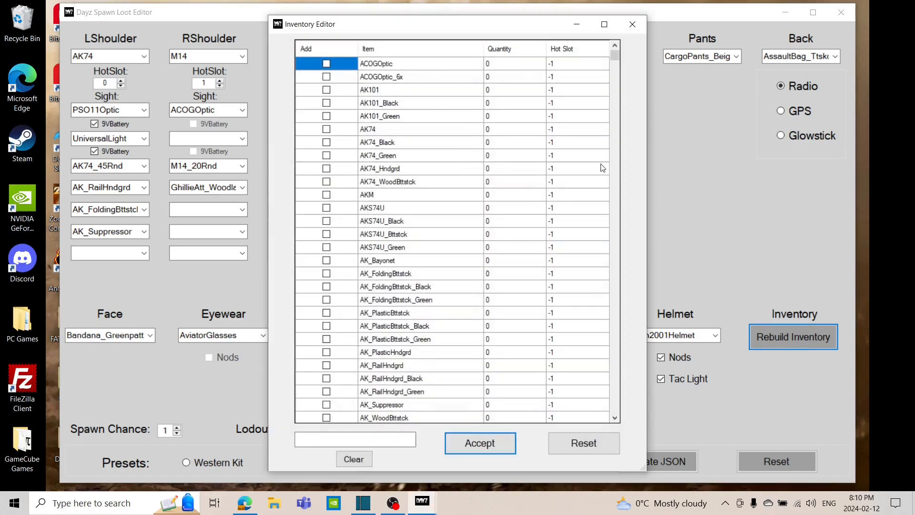
pyautogui.click(326, 64)
pyautogui.click(326, 76)
pyautogui.click(326, 89)
pyautogui.click(491, 91)
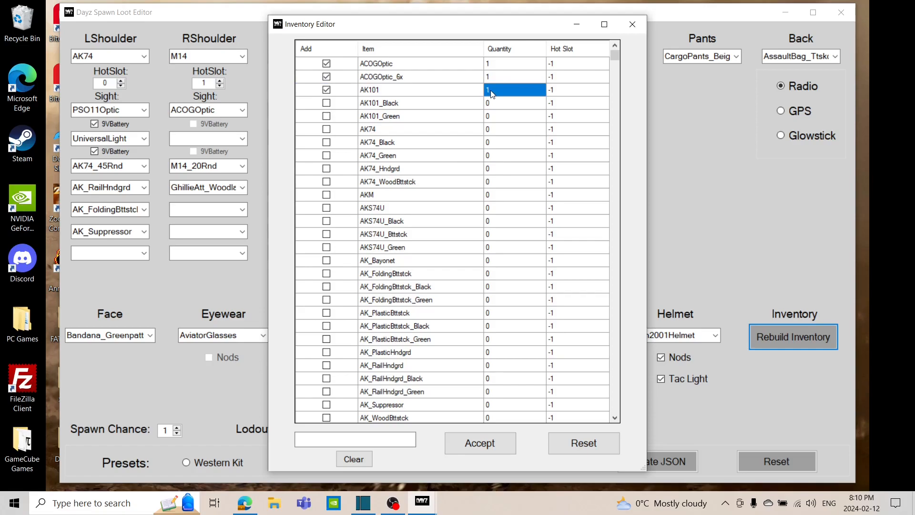
pyautogui.write('3')
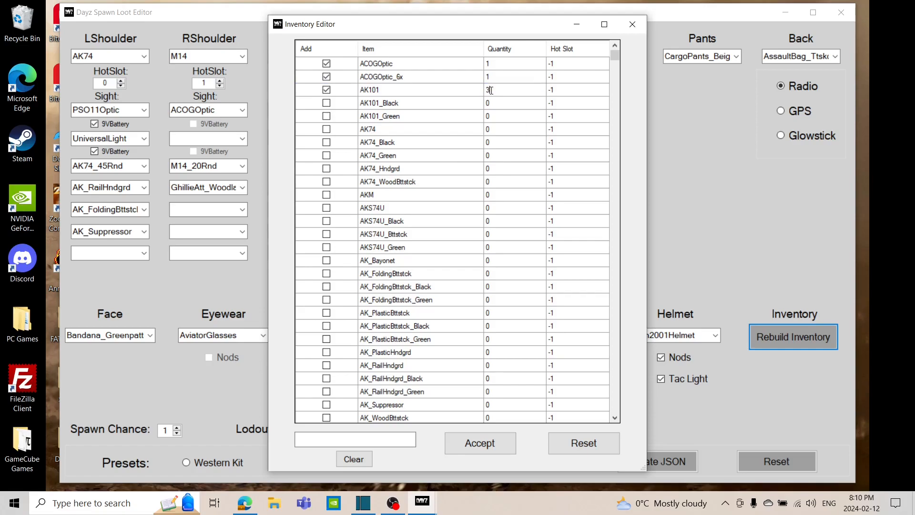
pyautogui.click(499, 444)
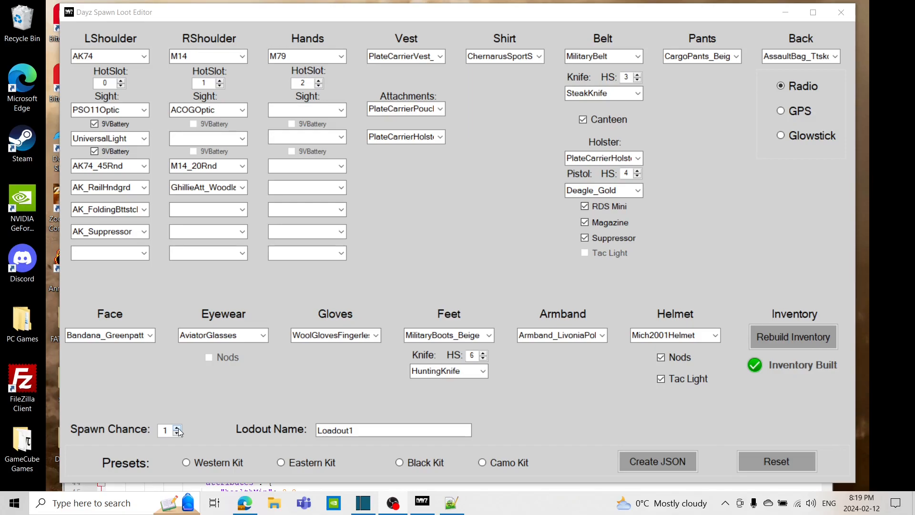
# Re-enter Loadout1 as the loadout name and view the existing m4.json in Notepad++ before returning to the loot editor
pyautogui.doubleClick(330, 431)
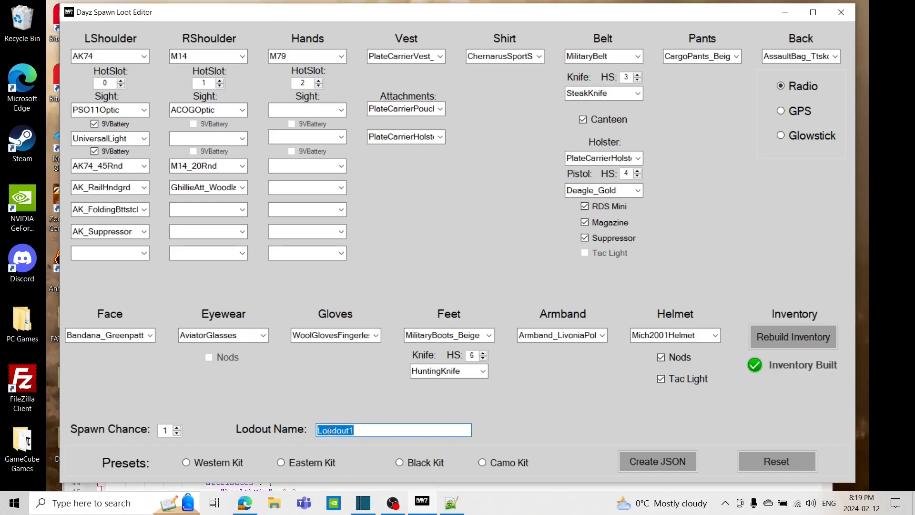
pyautogui.press('BackSpace')
pyautogui.write('Loadout1')
pyautogui.click(457, 506)
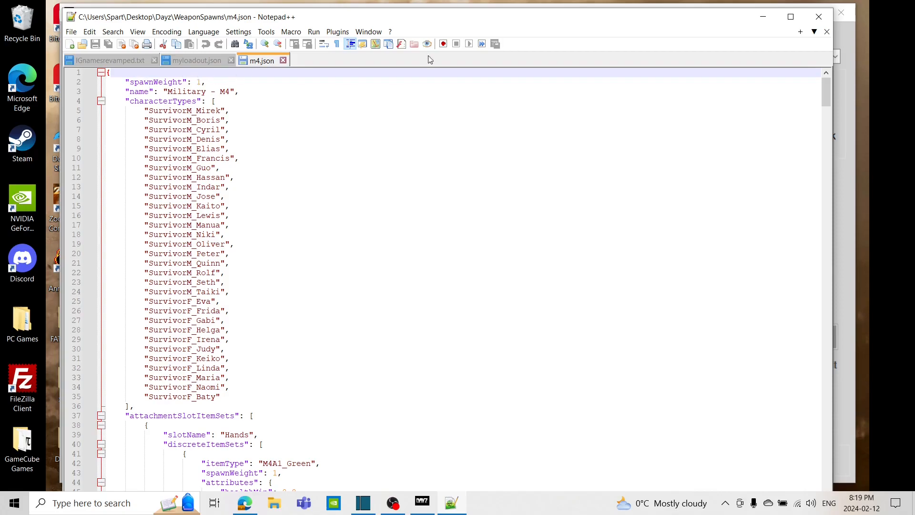
pyautogui.click(828, 18)
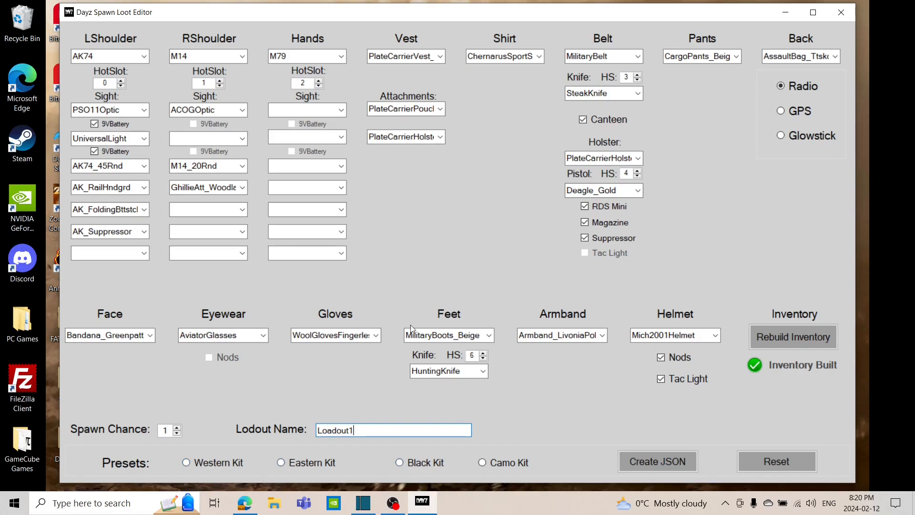
# Try the Camo, Black, Western and Eastern Kit presets in turn, and reset the whole loadout
pyautogui.click(479, 465)
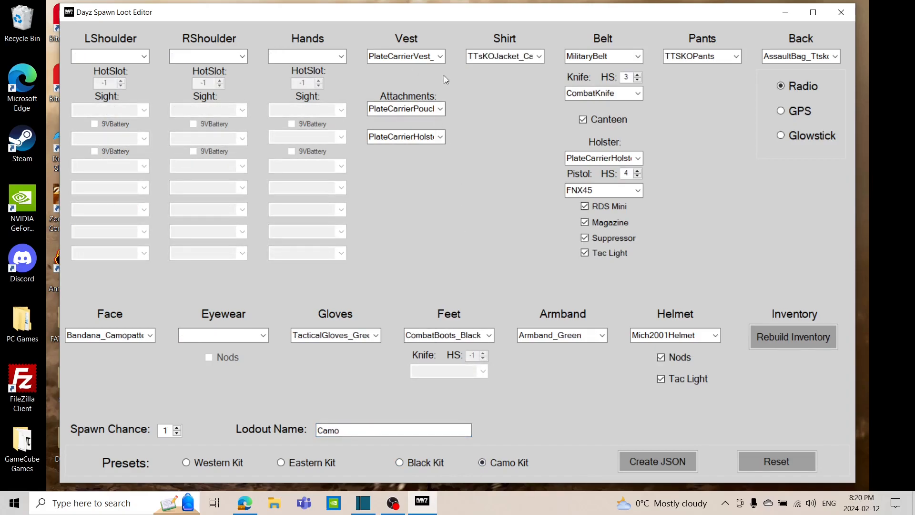
pyautogui.click(402, 465)
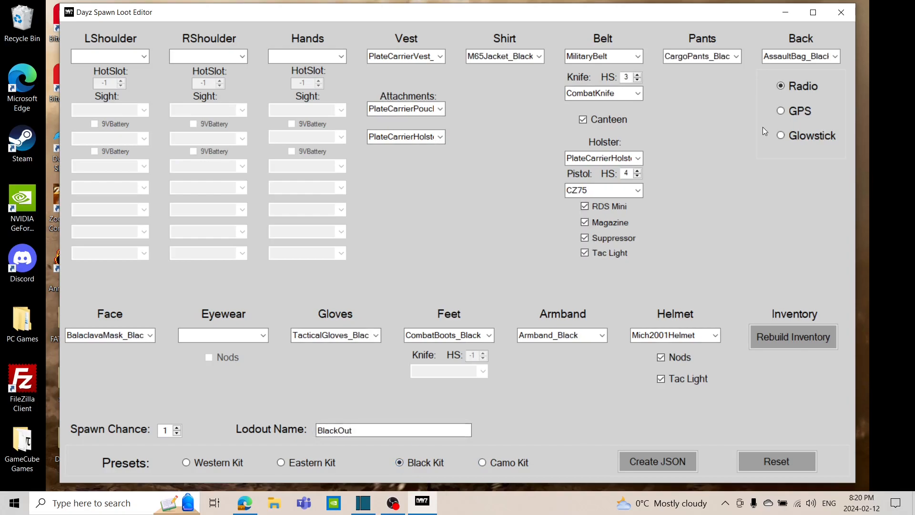
pyautogui.click(190, 464)
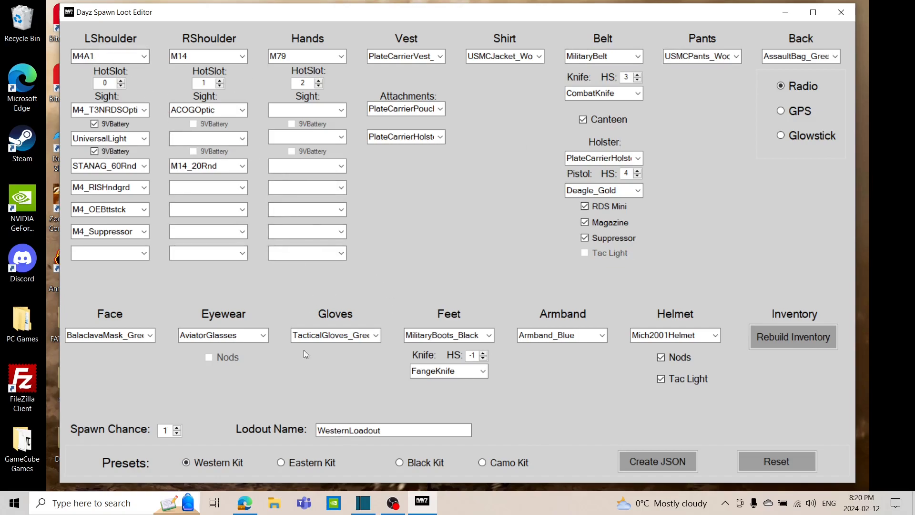
pyautogui.click(281, 463)
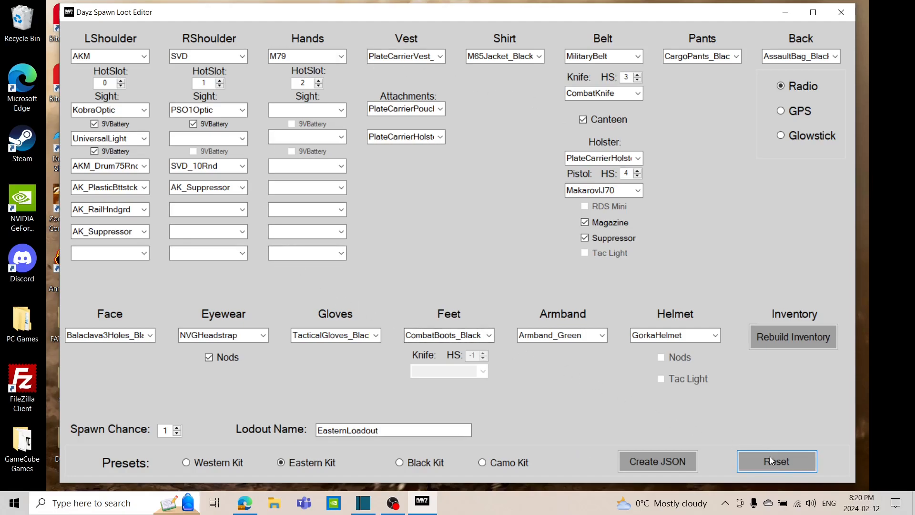
pyautogui.click(782, 468)
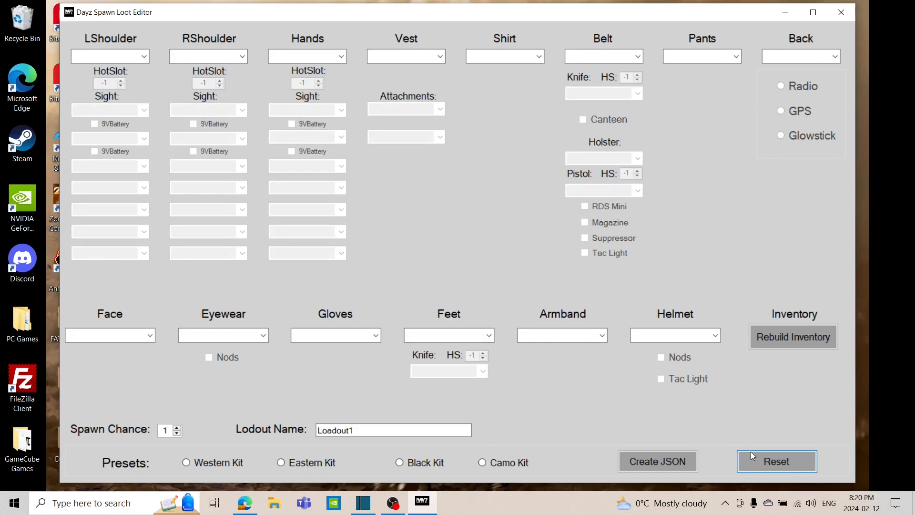
# Load the Western Kit preset and export it as a JSON file named m42 in the WeaponSpawns folder
pyautogui.click(193, 466)
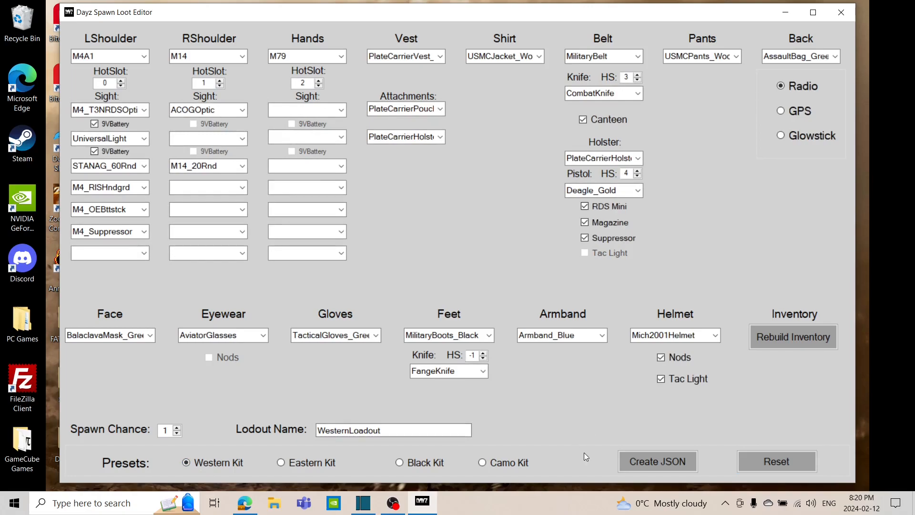
pyautogui.click(647, 458)
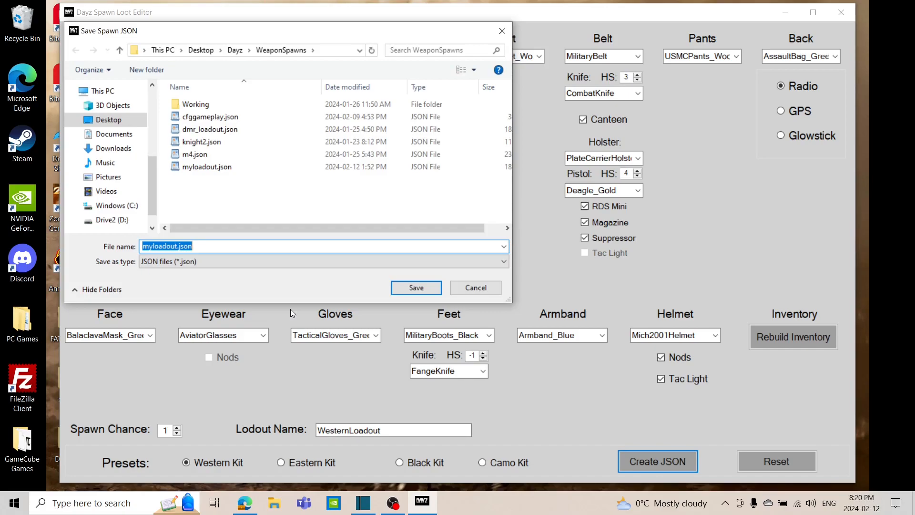
pyautogui.write('m4')
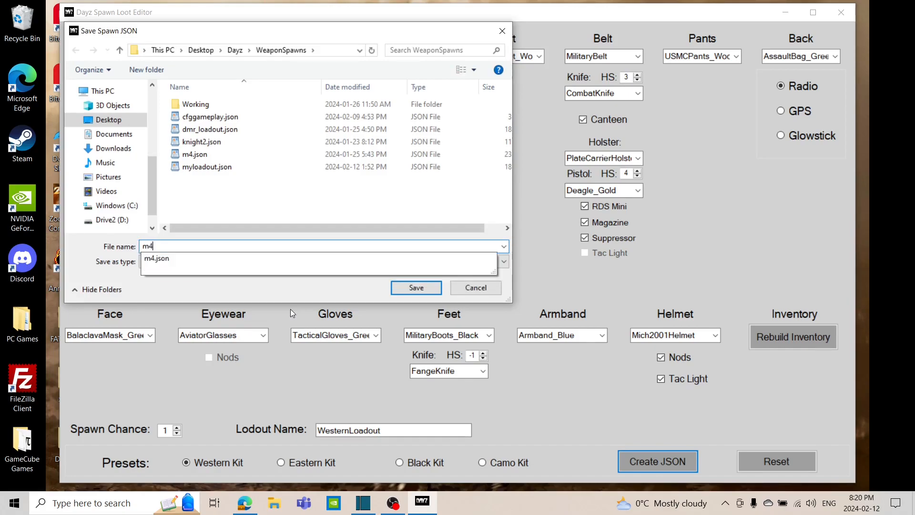
pyautogui.write('2')
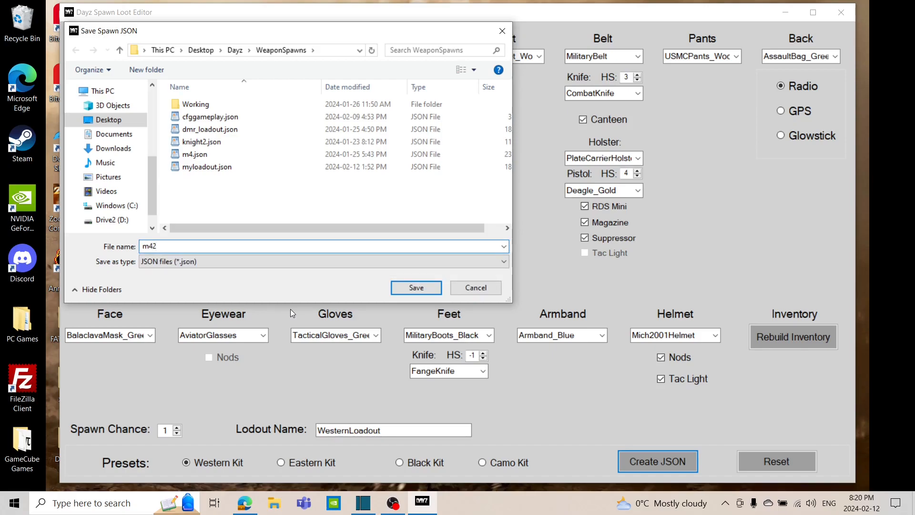
pyautogui.click(190, 262)
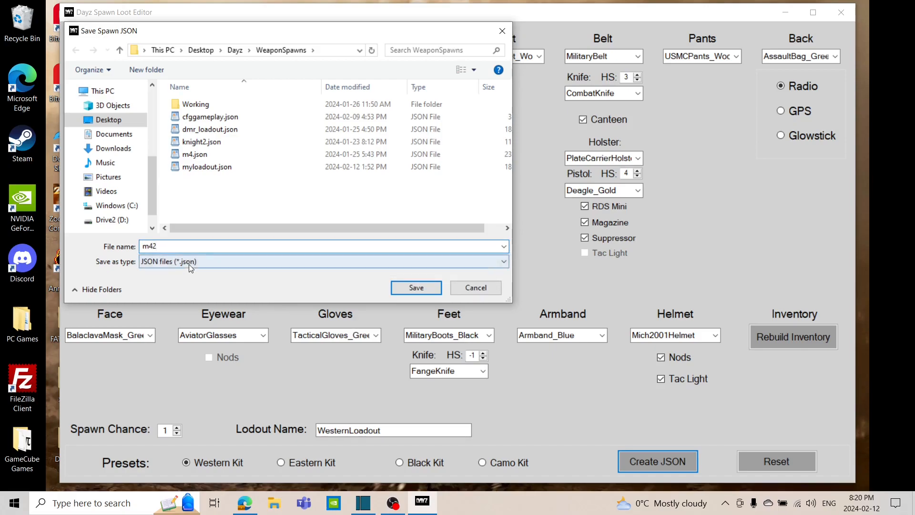
pyautogui.click(416, 287)
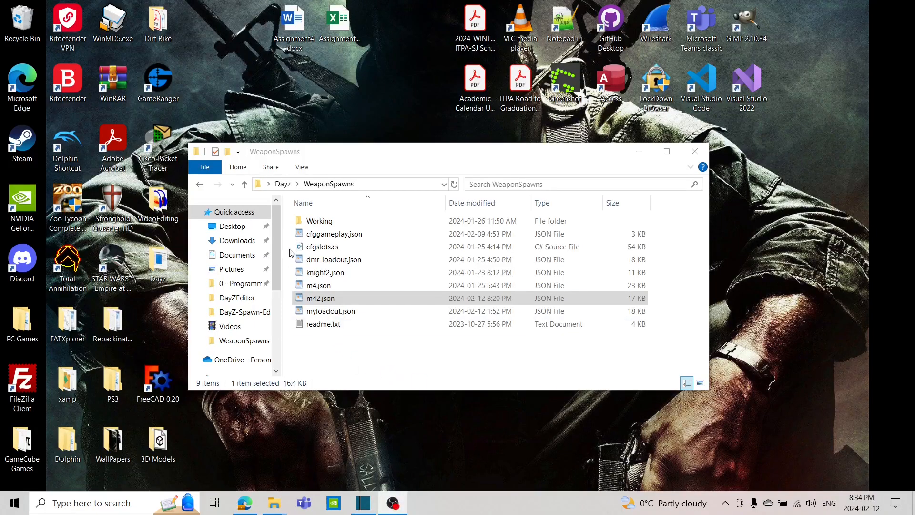
# Open m42.json from the WeaponSpawns folder in Notepad++ and review its character types, slot item sets and cargo section
pyautogui.rightClick(333, 300)
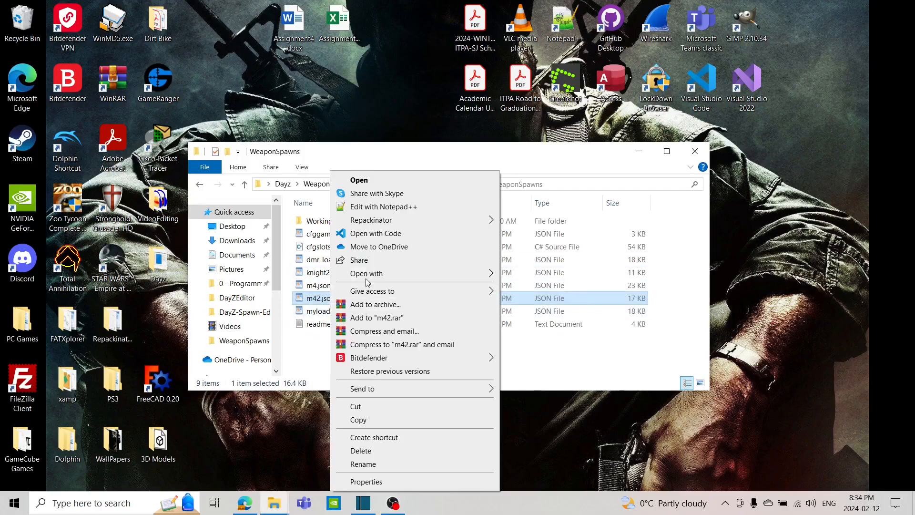
pyautogui.click(389, 207)
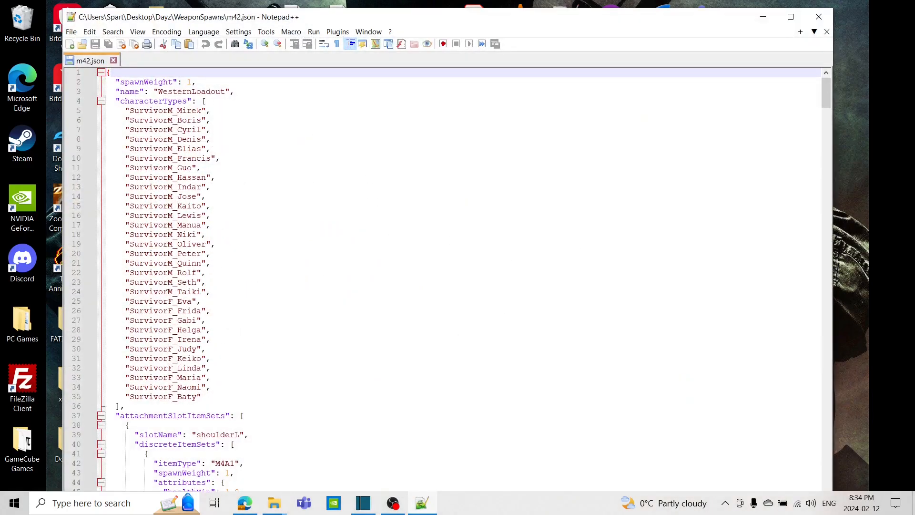
pyautogui.scroll(-8, 165, 91)
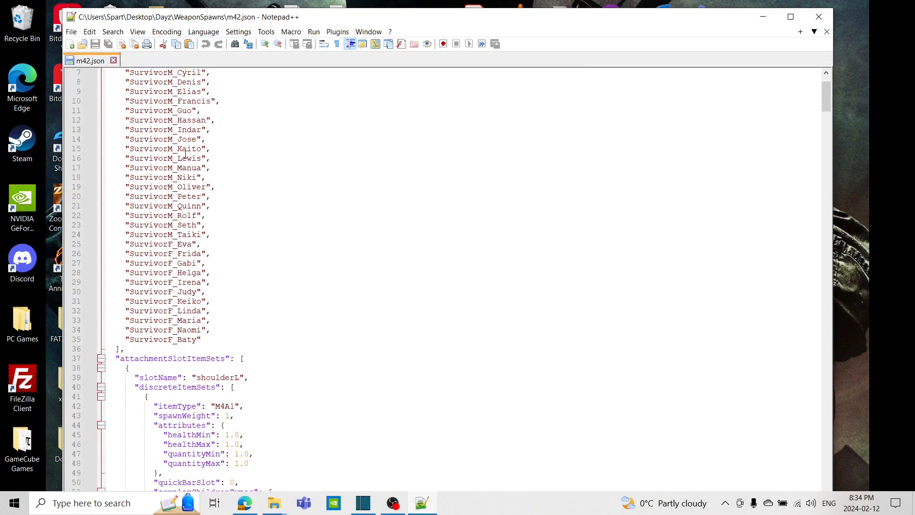
pyautogui.scroll(-20, 187, 162)
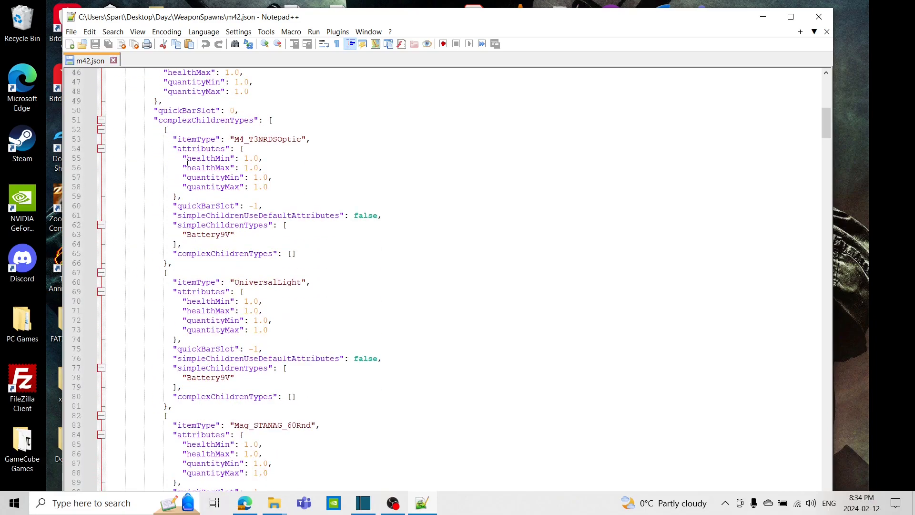
pyautogui.scroll(-20, 189, 165)
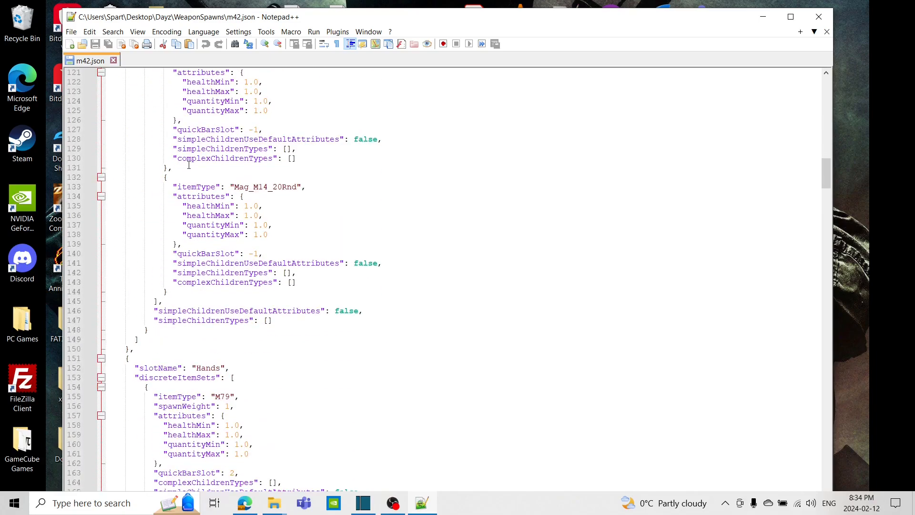
pyautogui.scroll(-20, 189, 165)
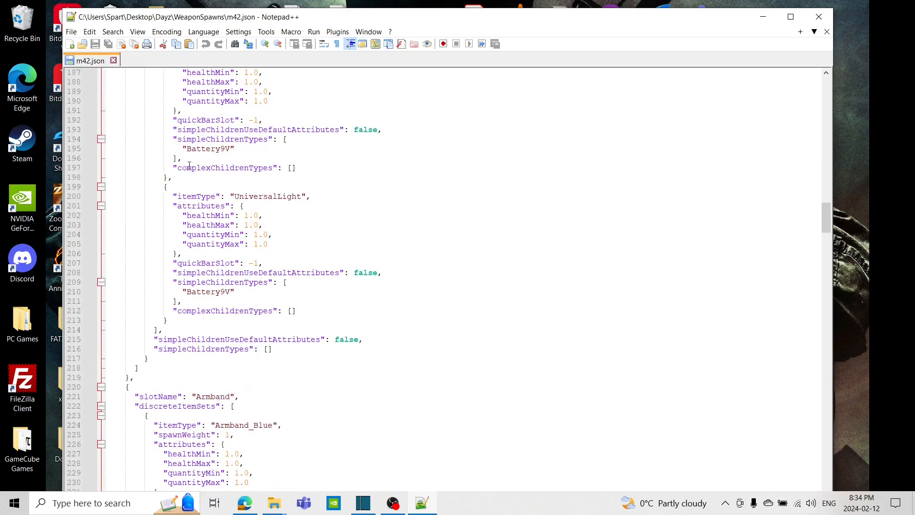
pyautogui.scroll(-20, 189, 165)
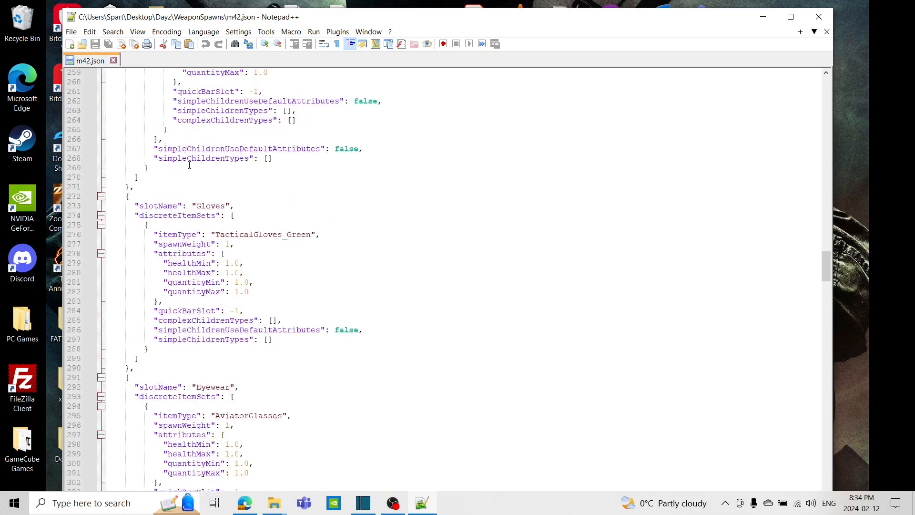
pyautogui.scroll(-20, 189, 165)
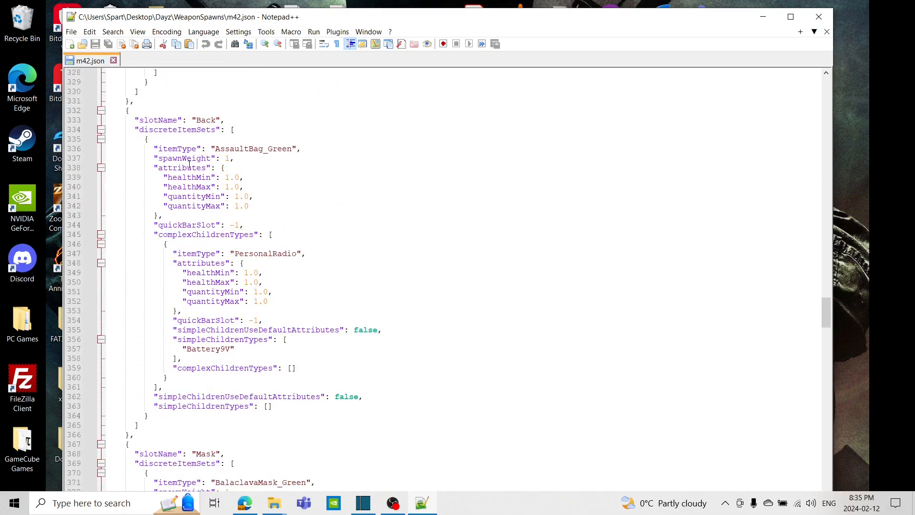
pyautogui.scroll(-20, 190, 165)
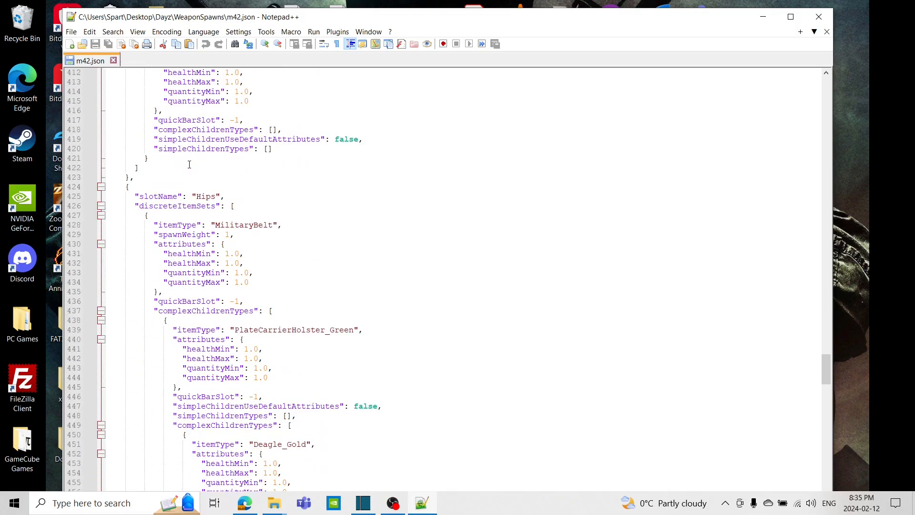
pyautogui.scroll(-20, 189, 165)
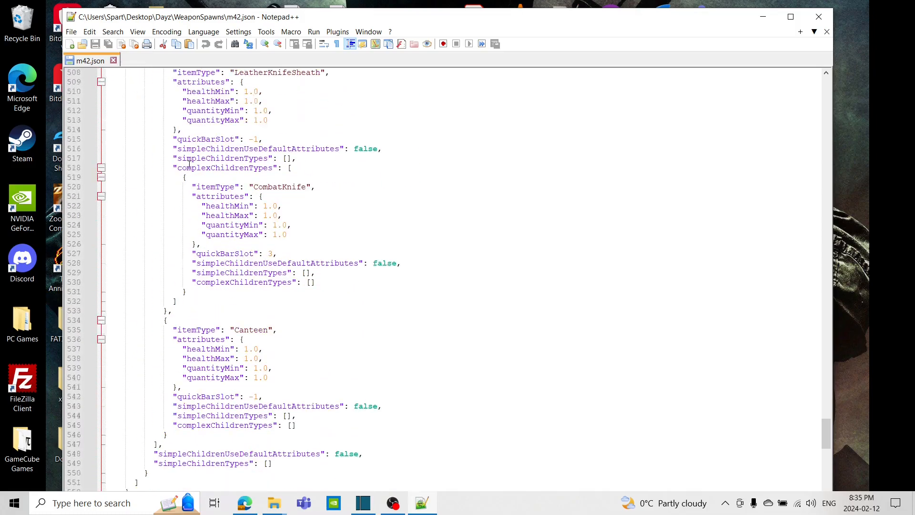
pyautogui.scroll(-2, 189, 165)
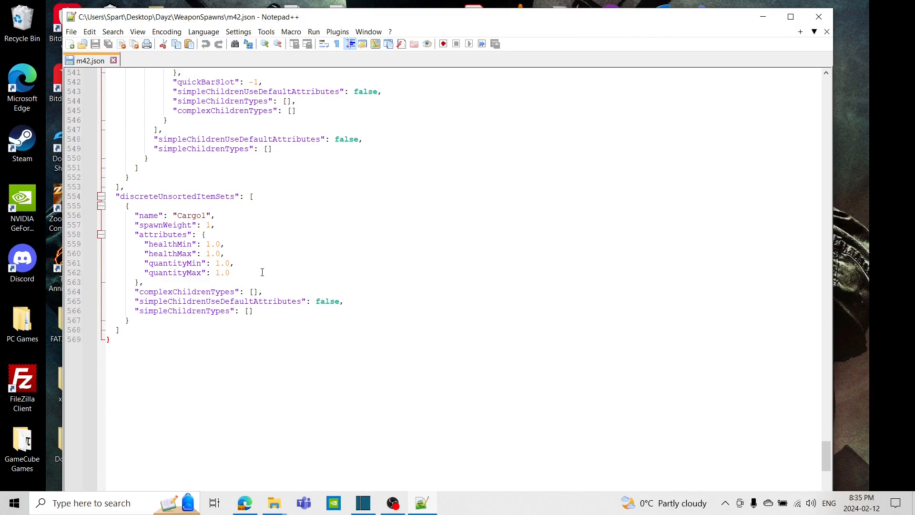
pyautogui.scroll(4, 262, 272)
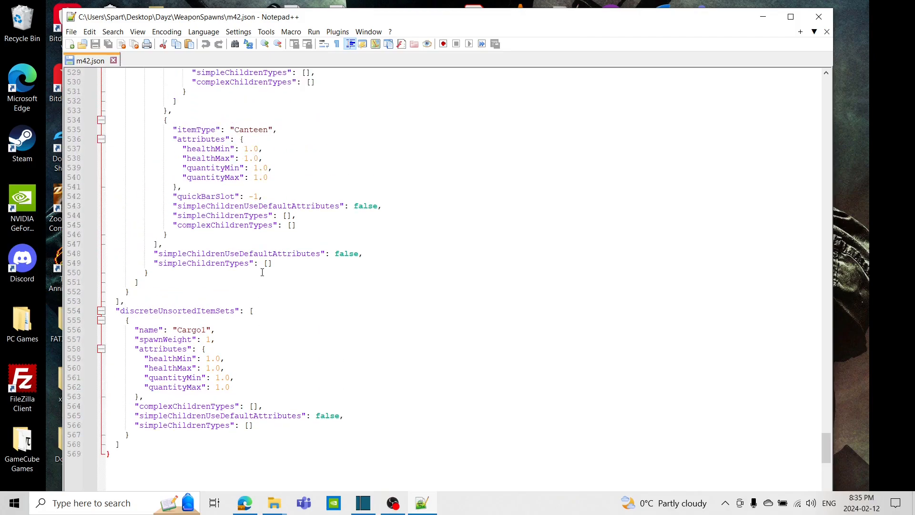
pyautogui.scroll(4, 262, 272)
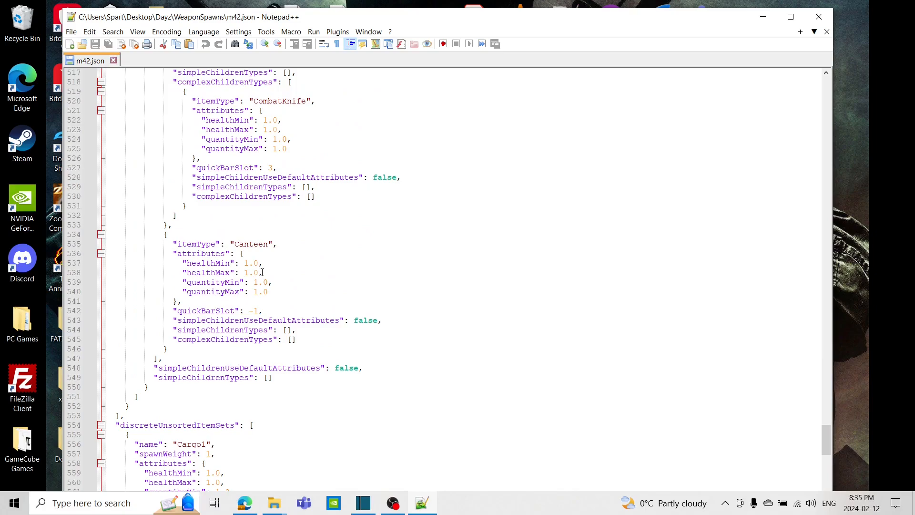
pyautogui.scroll(5, 262, 273)
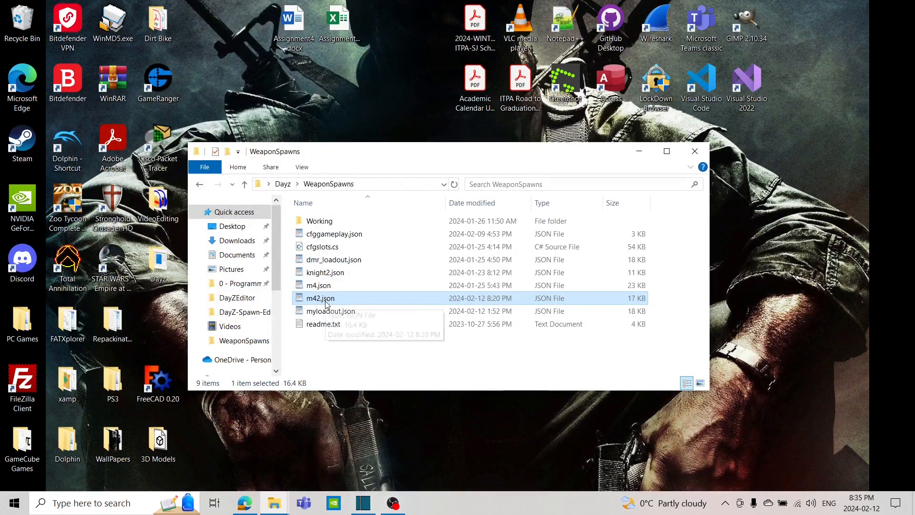
# Open cfggameplay.json in Notepad++ and change the spawnGearPresetFiles entry to custom/m42.json
pyautogui.rightClick(344, 239)
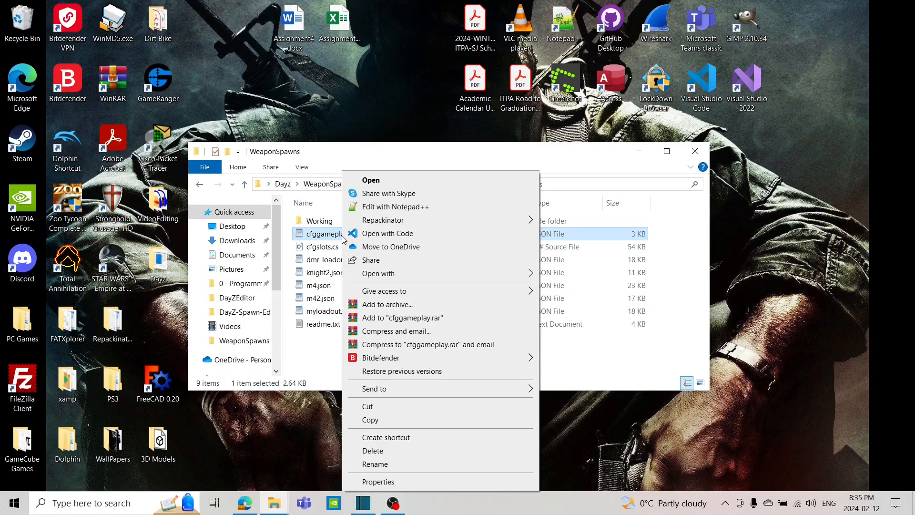
pyautogui.click(403, 212)
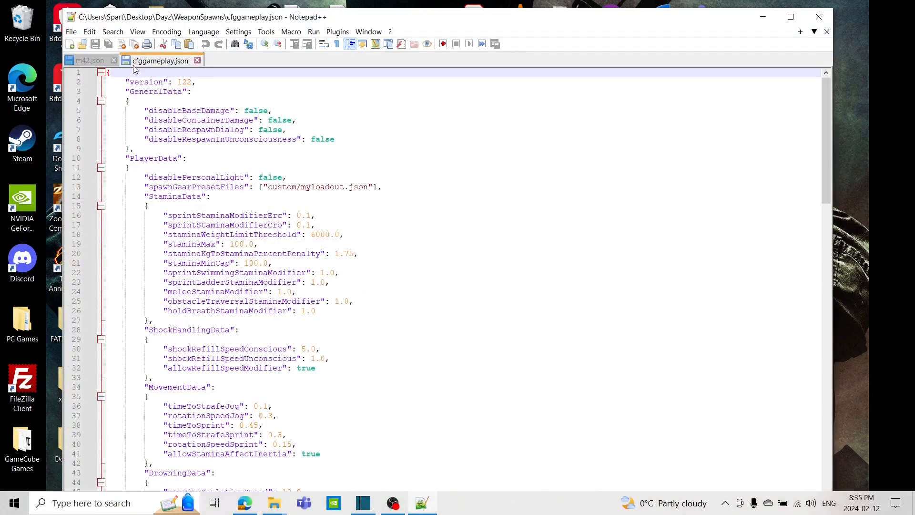
pyautogui.click(370, 188)
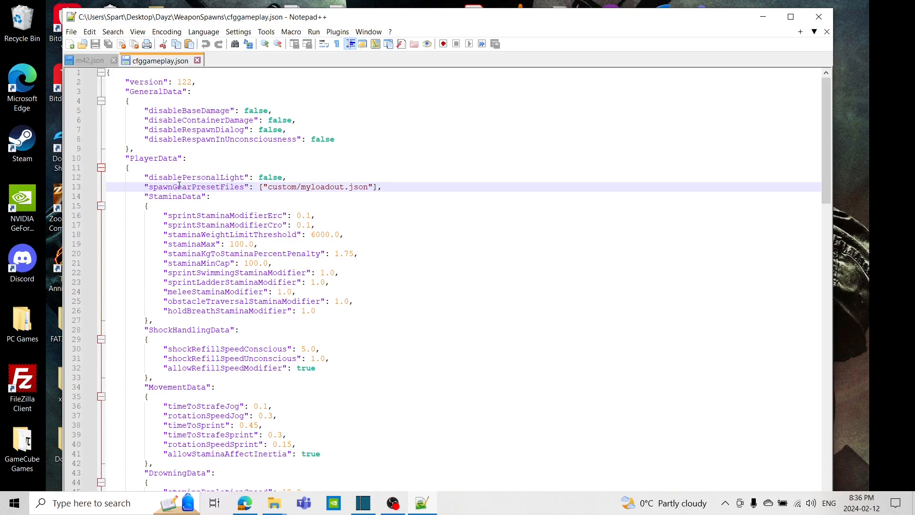
pyautogui.click(344, 187)
pyautogui.press('BackSpace')
pyautogui.press('BackSpace')
pyautogui.press('BackSpace')
pyautogui.press('BackSpace')
pyautogui.press('BackSpace')
pyautogui.press('BackSpace')
pyautogui.press('BackSpace')
pyautogui.press('BackSpace')
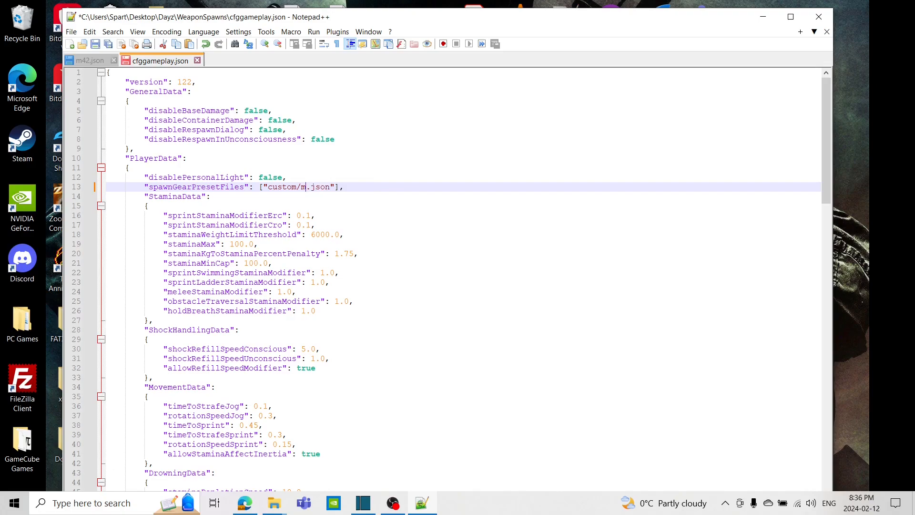
pyautogui.write('42')
# Add "custom/m43.json" as a second entry in the spawnGearPresetFiles list
pyautogui.click(346, 187)
pyautogui.write(', "c')
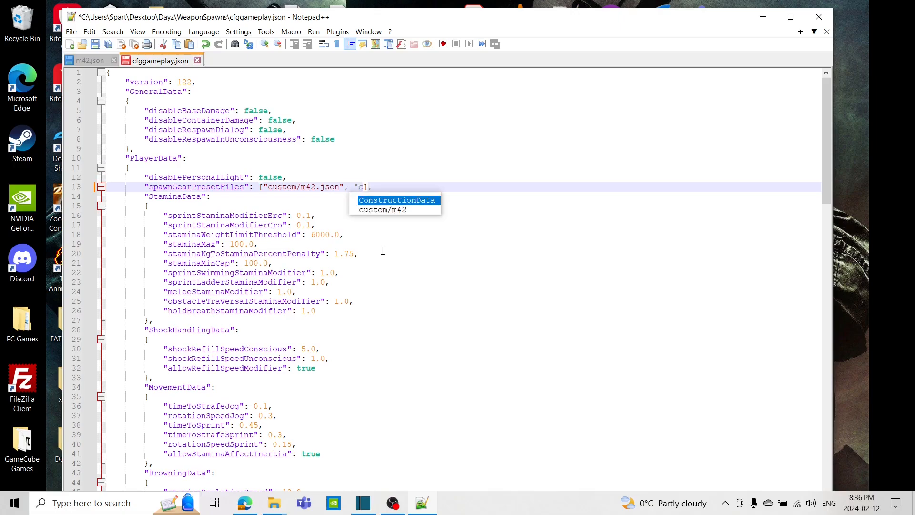
pyautogui.press('Down')
pyautogui.press('Return')
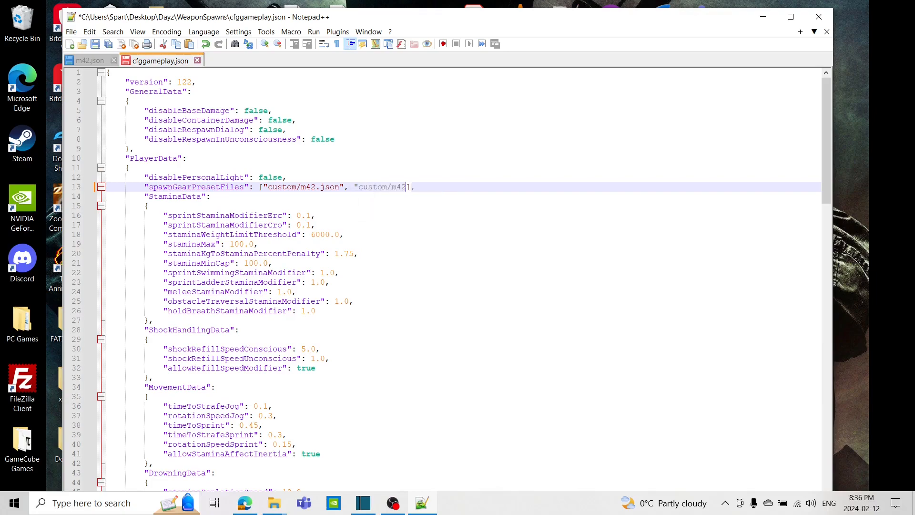
pyautogui.press('BackSpace')
pyautogui.press('BackSpace')
pyautogui.write('43.json')
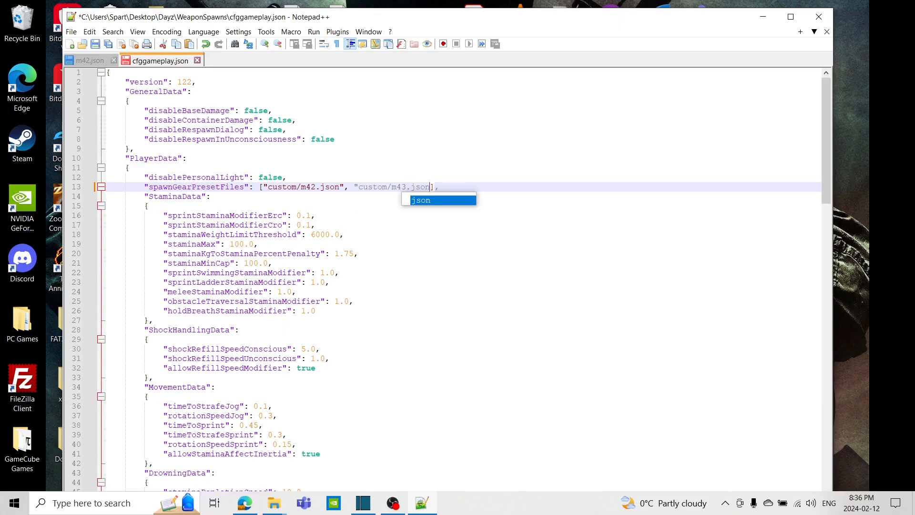
pyautogui.write('"')
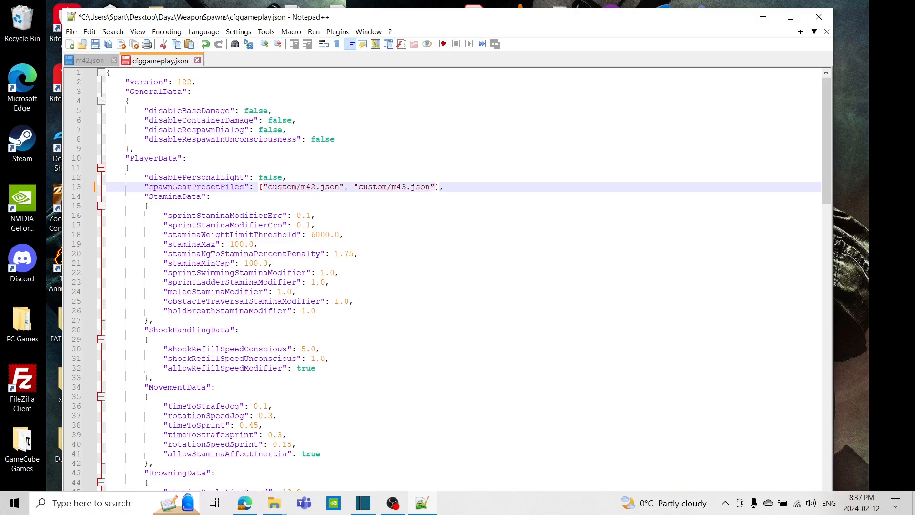
# Remove the second preset entry, custom/m43.json, together with its separating comma from spawnGearPresetFiles
pyautogui.press('BackSpace')
pyautogui.press('BackSpace')
pyautogui.press('BackSpace')
pyautogui.press('BackSpace')
pyautogui.press('BackSpace')
pyautogui.press('BackSpace')
pyautogui.press('BackSpace')
pyautogui.press('BackSpace')
pyautogui.press('BackSpace')
pyautogui.press('BackSpace')
pyautogui.press('BackSpace')
pyautogui.press('BackSpace')
pyautogui.press('BackSpace')
pyautogui.press('BackSpace')
pyautogui.press('BackSpace')
pyautogui.press('BackSpace')
pyautogui.press('BackSpace')
pyautogui.press('BackSpace')
pyautogui.press('BackSpace')
# Save cfggameplay.json and close Notepad++
pyautogui.click(109, 44)
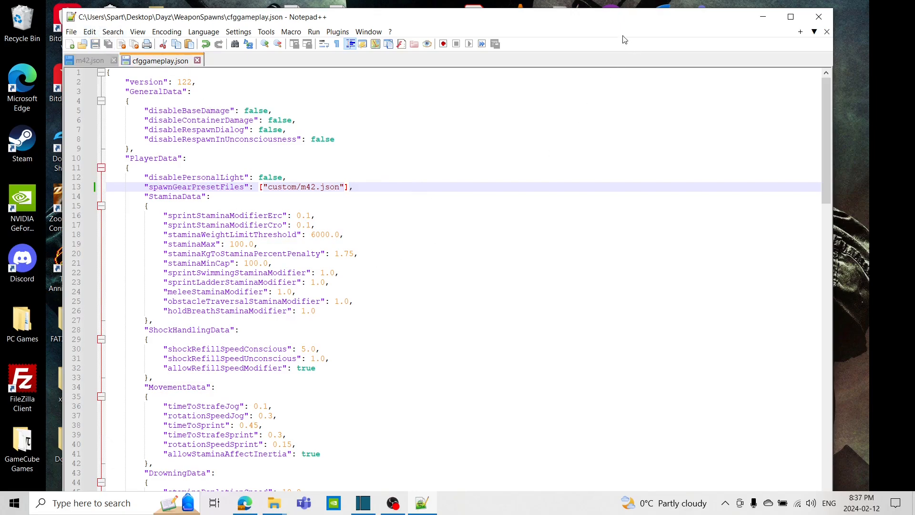
pyautogui.click(820, 19)
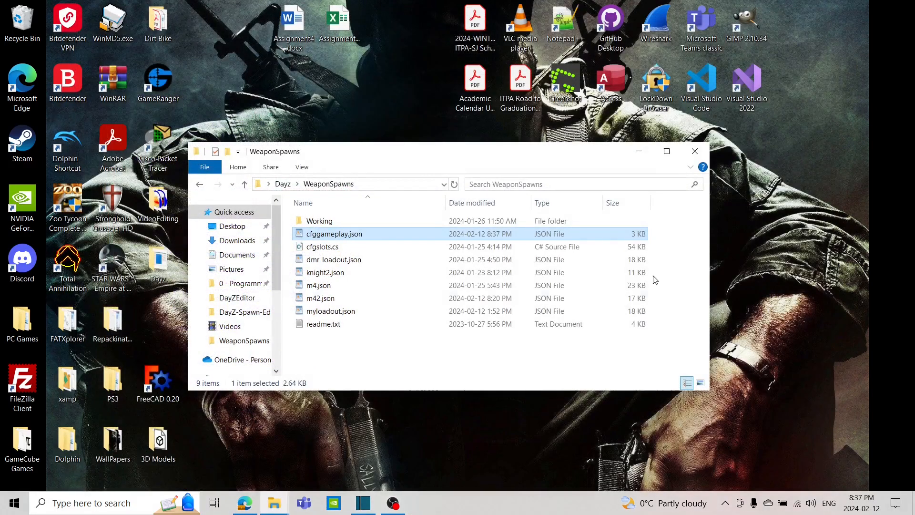
# Switch to the Nitrado web interface in Edge and stop the DayZ game server, confirming the command
pyautogui.click(255, 506)
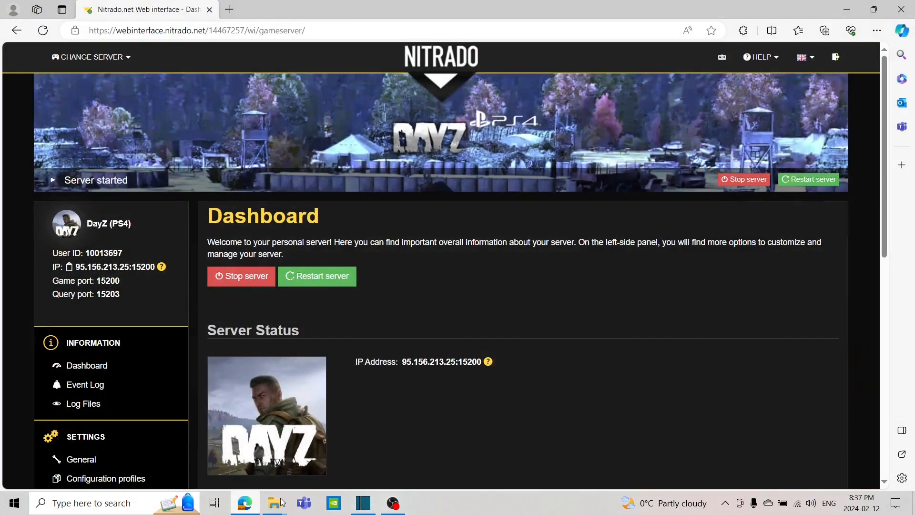
pyautogui.click(744, 180)
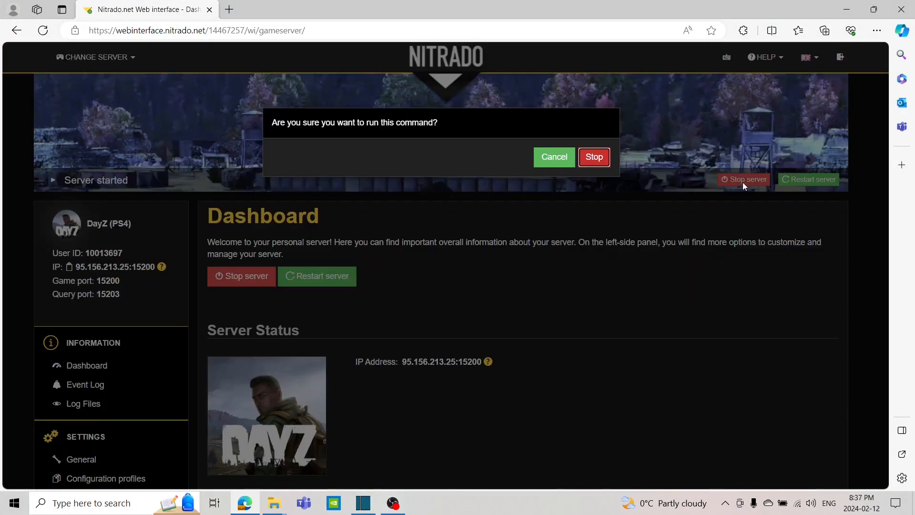
pyautogui.click(597, 165)
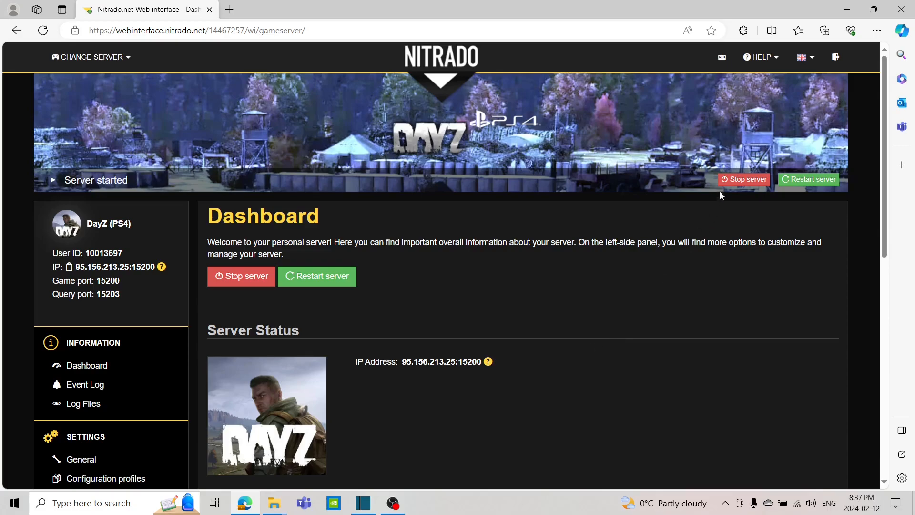
pyautogui.click(731, 184)
pyautogui.click(593, 153)
# Open the server's File Browser and go from the root directory into dayzps_missions/dayzOffline.chernarusplus
pyautogui.scroll(-5, 233, 351)
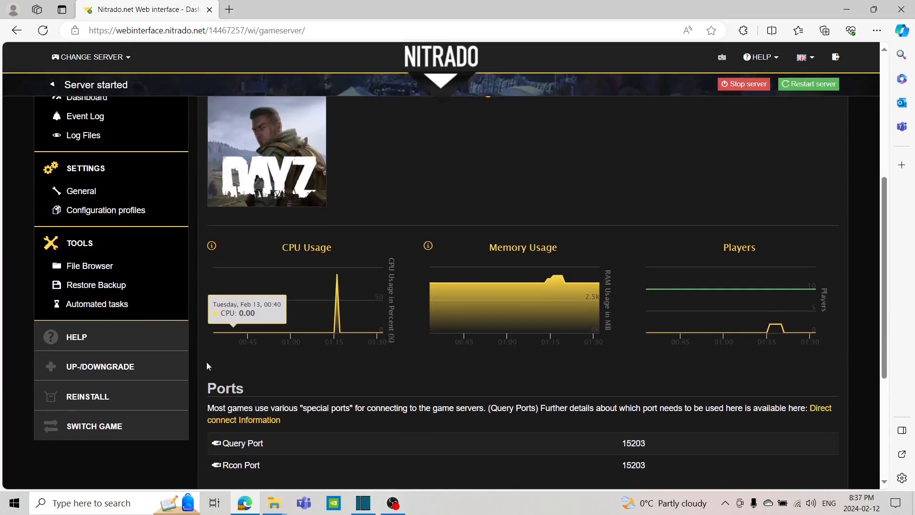
pyautogui.click(86, 266)
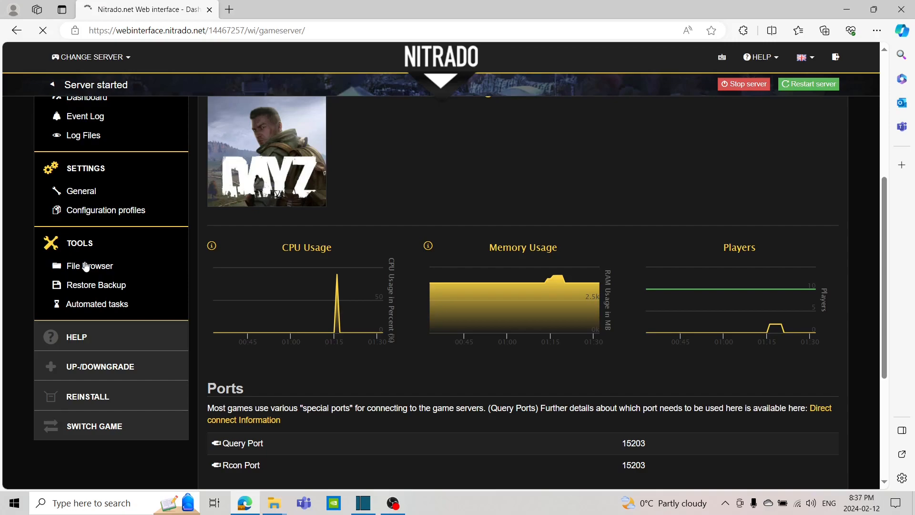
pyautogui.scroll(-5, 408, 354)
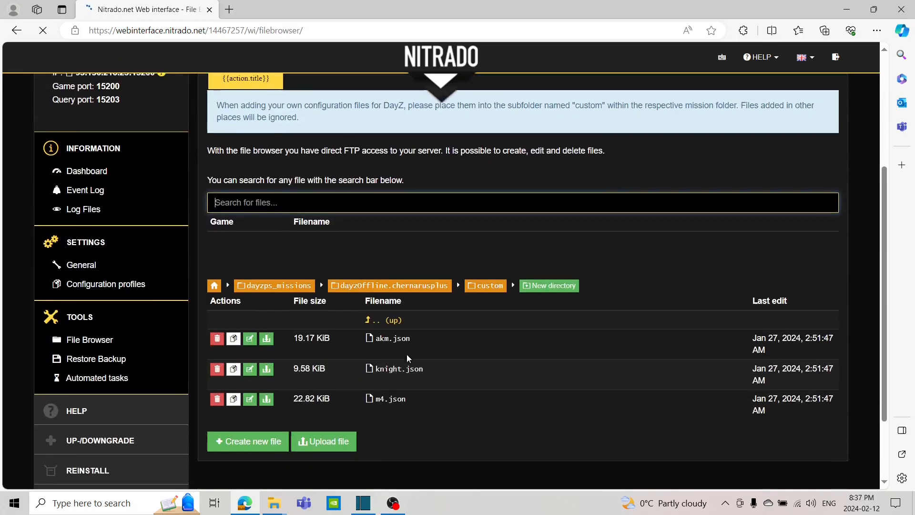
pyautogui.scroll(1, 422, 269)
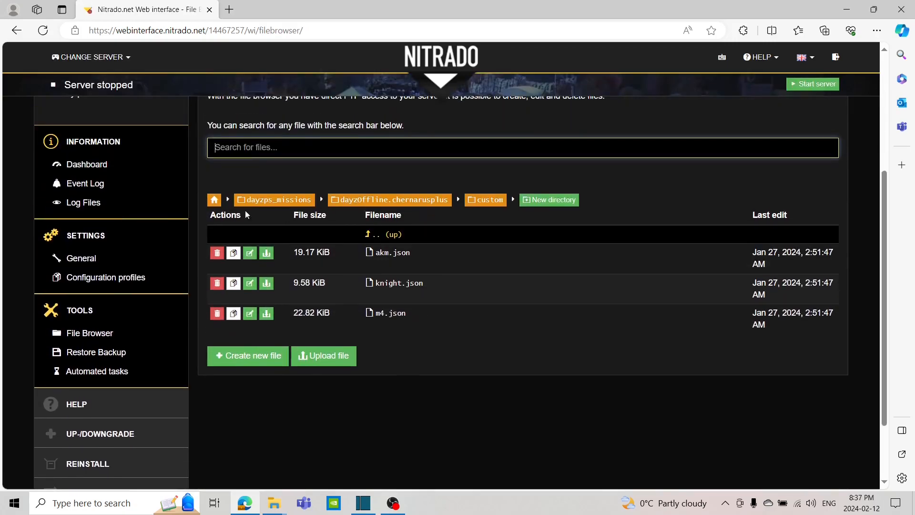
pyautogui.click(214, 203)
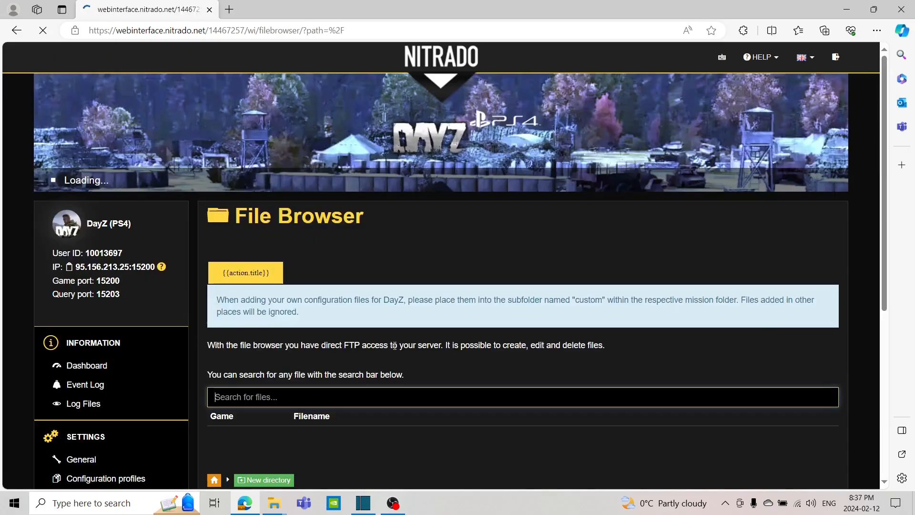
pyautogui.scroll(-1, 394, 347)
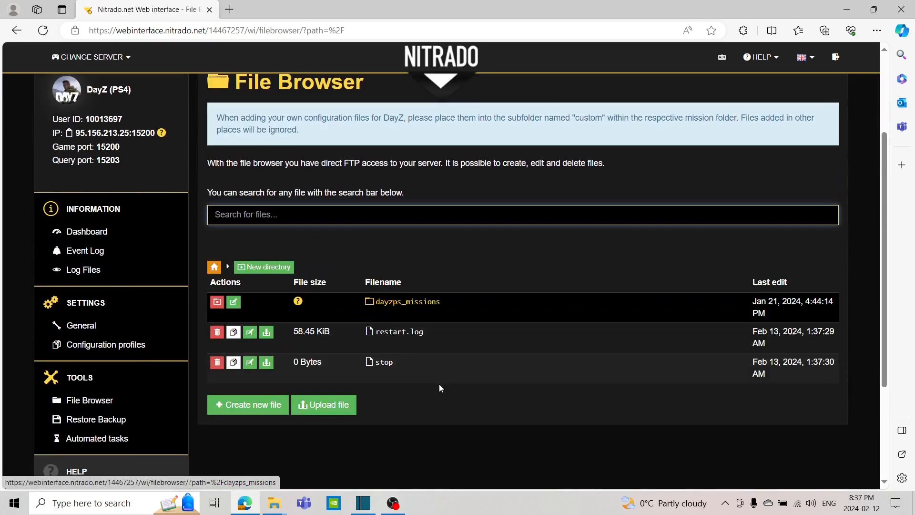
pyautogui.click(408, 309)
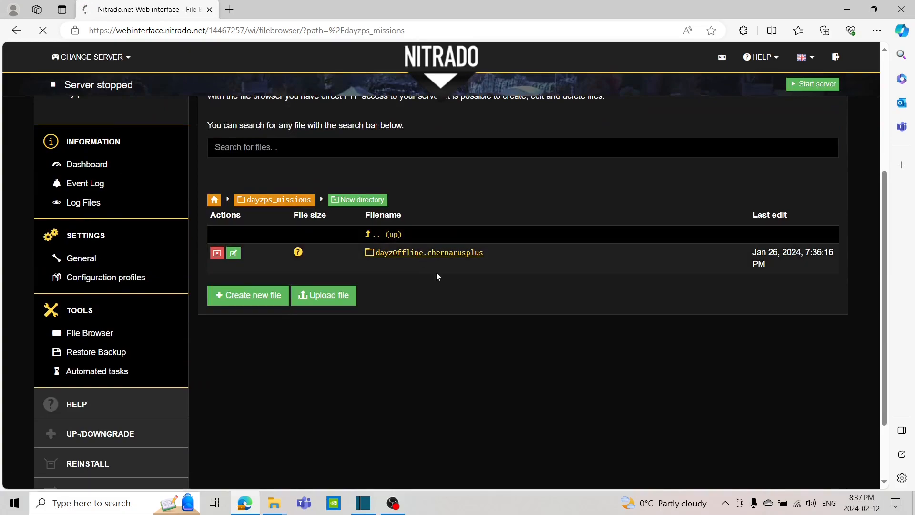
pyautogui.click(432, 252)
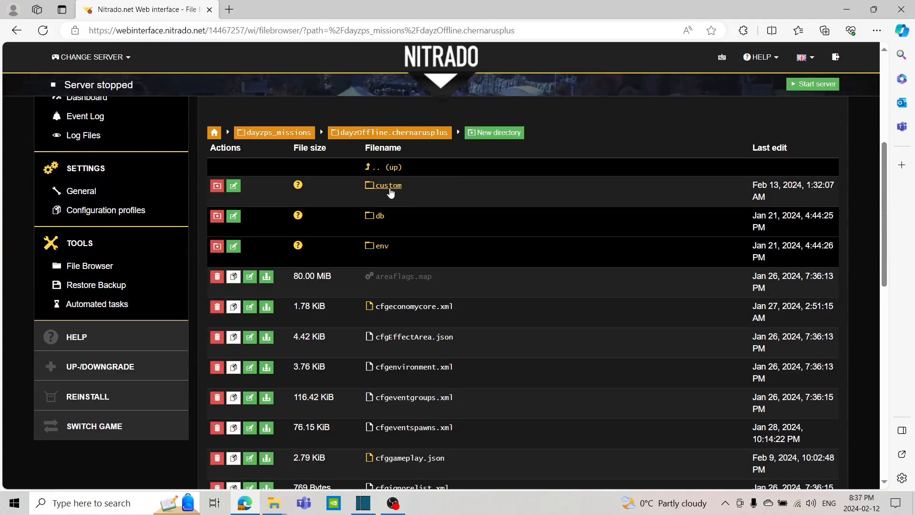
# Upload m42.json from the local WeaponSpawns folder into the mission's custom directory
pyautogui.click(390, 190)
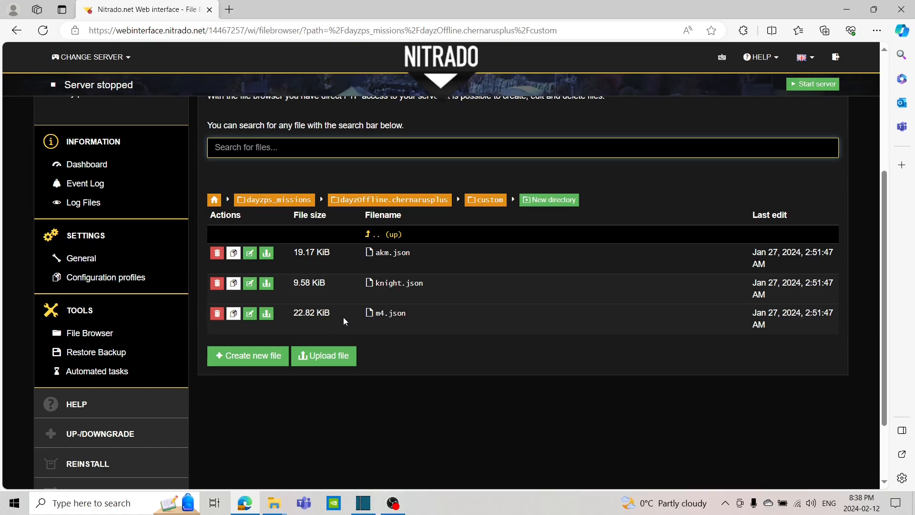
pyautogui.click(323, 358)
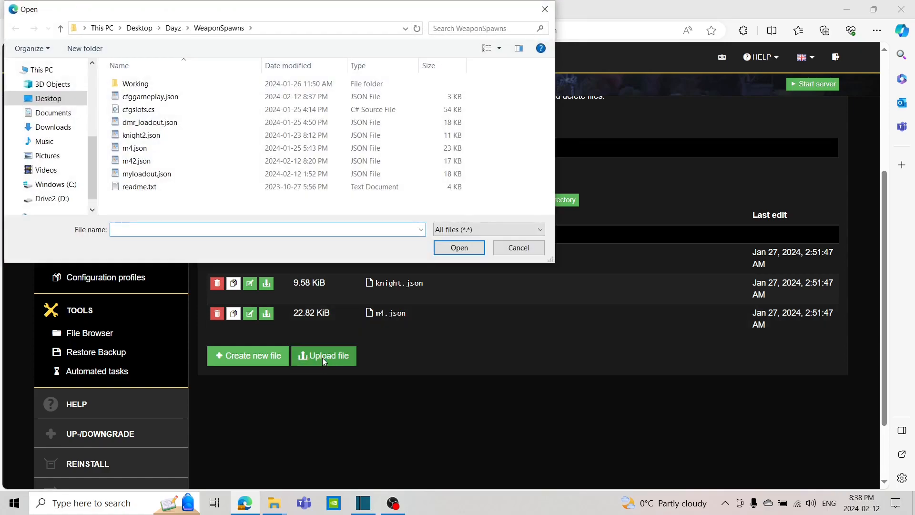
pyautogui.click(137, 164)
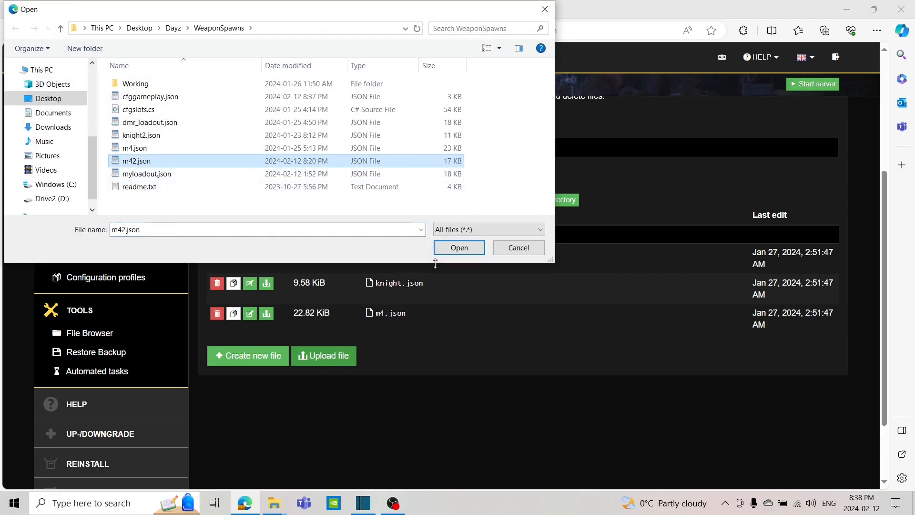
pyautogui.click(460, 248)
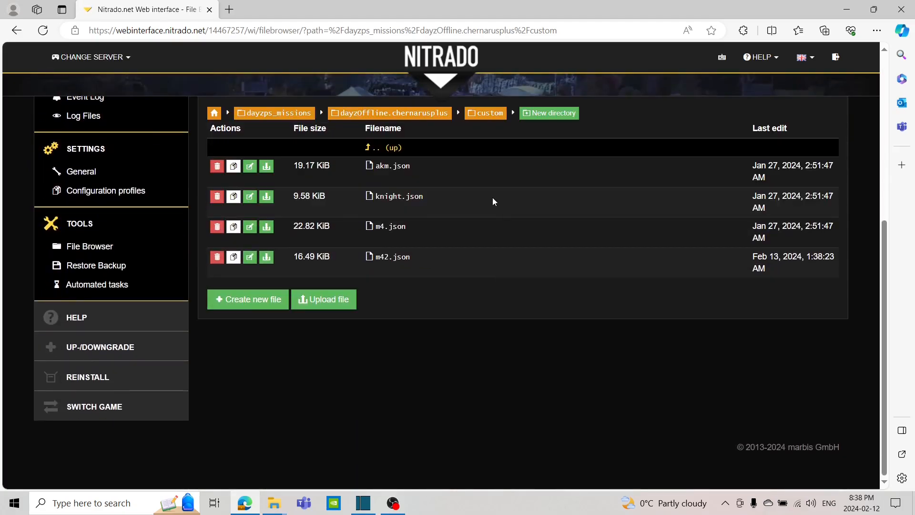
# Go back to dayzOffline.chernarusplus and open the server's cfggameplay.json to check its spawnGearPresetFiles entries
pyautogui.click(427, 116)
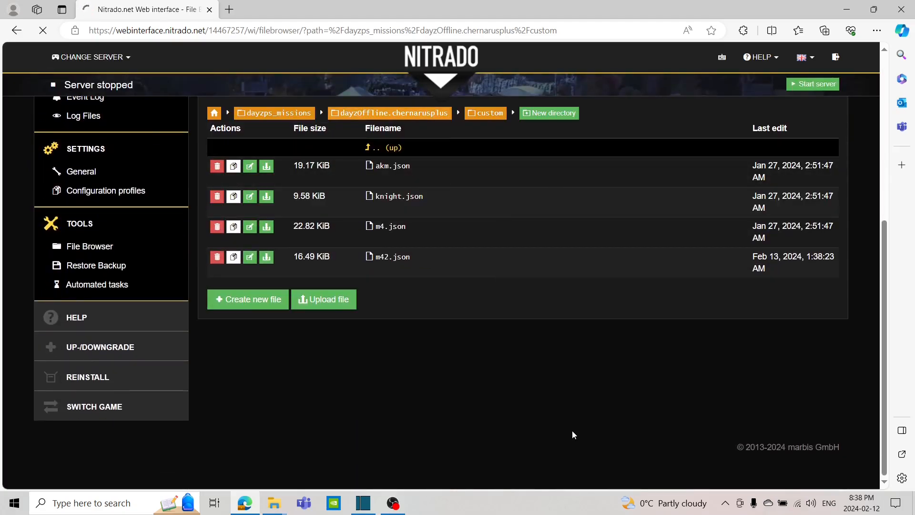
pyautogui.scroll(-10, 571, 430)
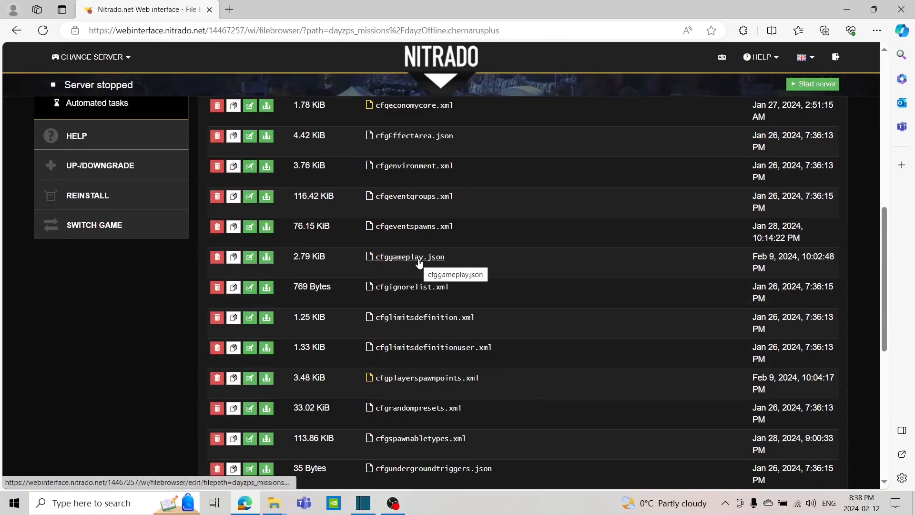
pyautogui.click(420, 263)
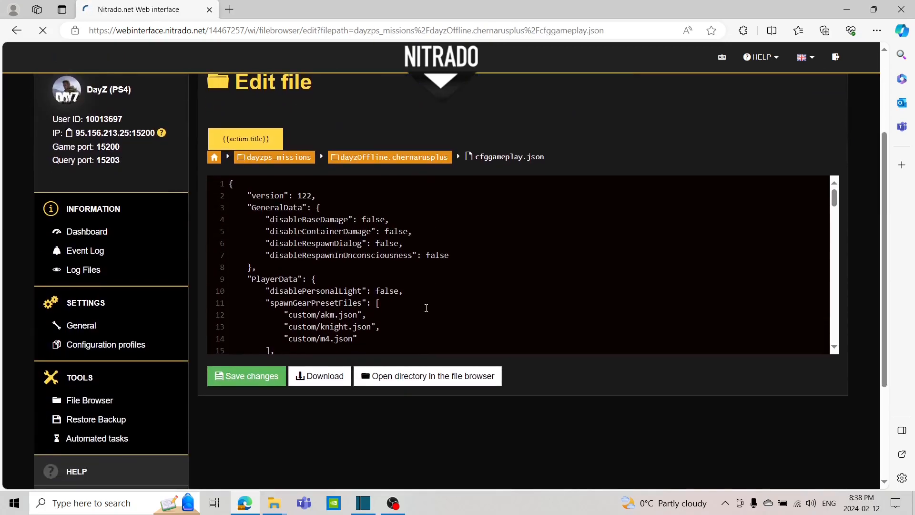
pyautogui.scroll(-1, 472, 279)
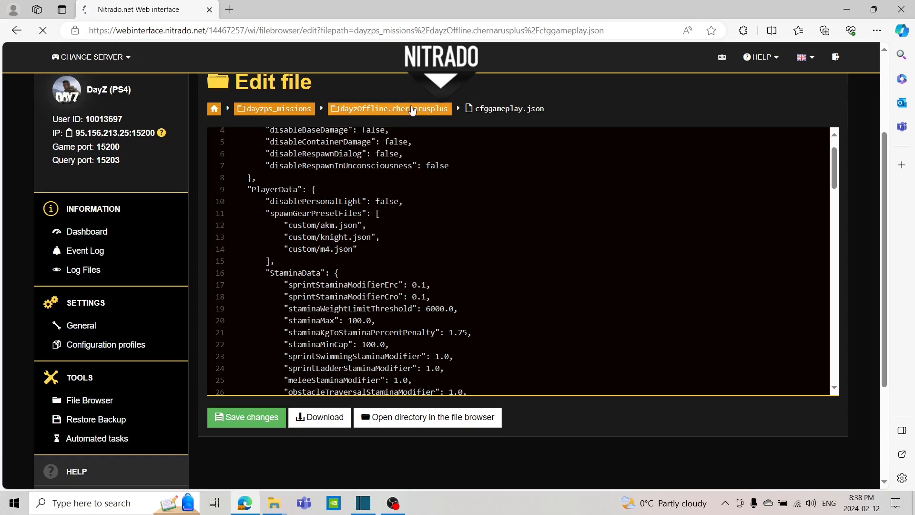
# Return to dayzOffline.chernarusplus and upload the edited cfggameplay.json from the local WeaponSpawns folder
pyautogui.scroll(-13, 431, 370)
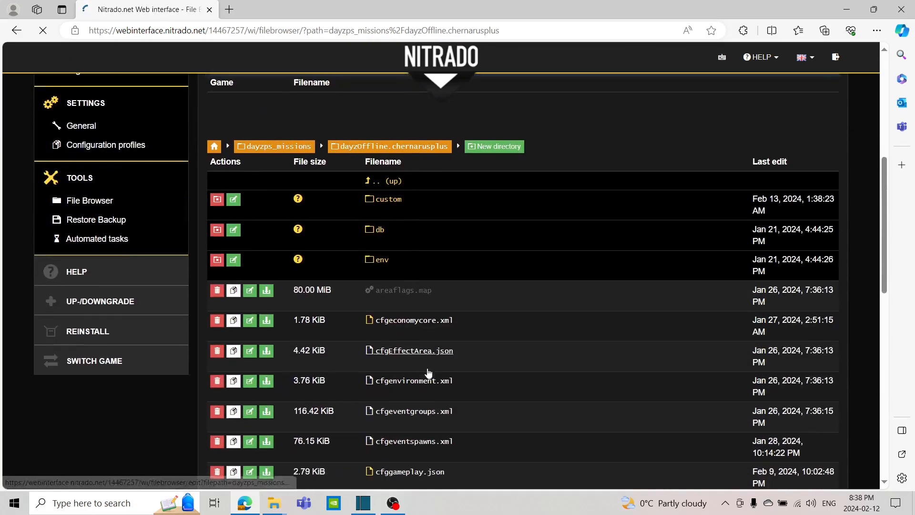
pyautogui.scroll(-5, 430, 368)
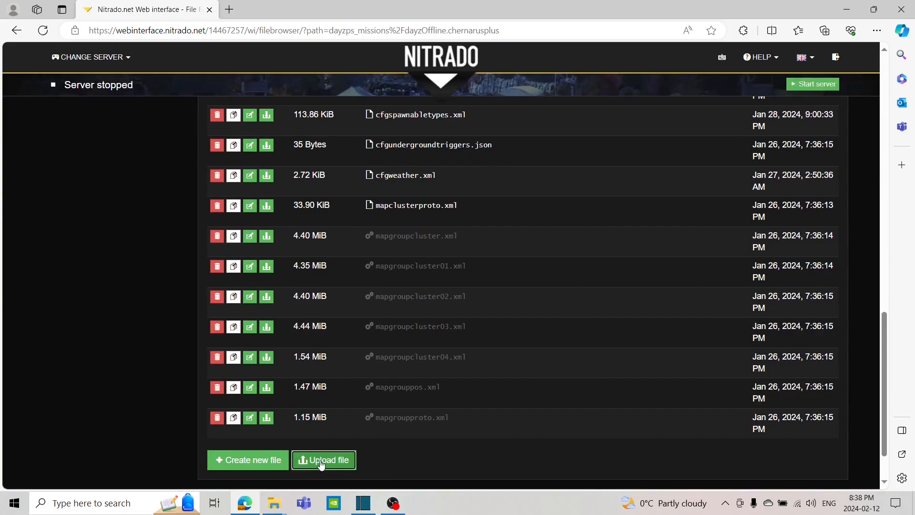
pyautogui.click(324, 459)
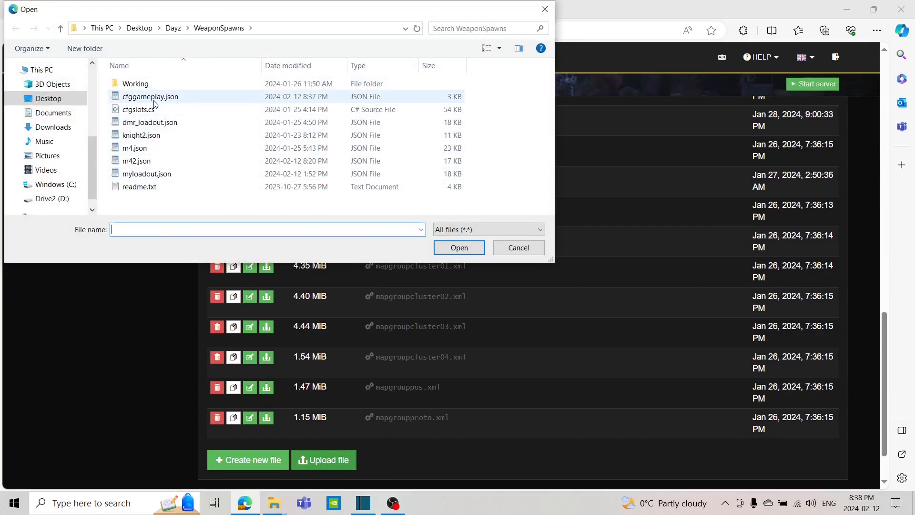
pyautogui.click(155, 98)
pyautogui.click(456, 247)
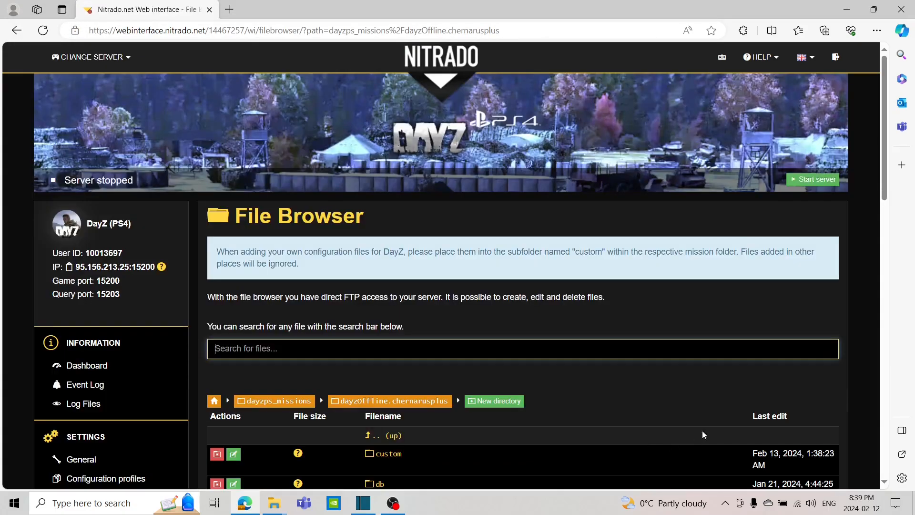
# Start the DayZ game server and confirm the command
pyautogui.click(817, 185)
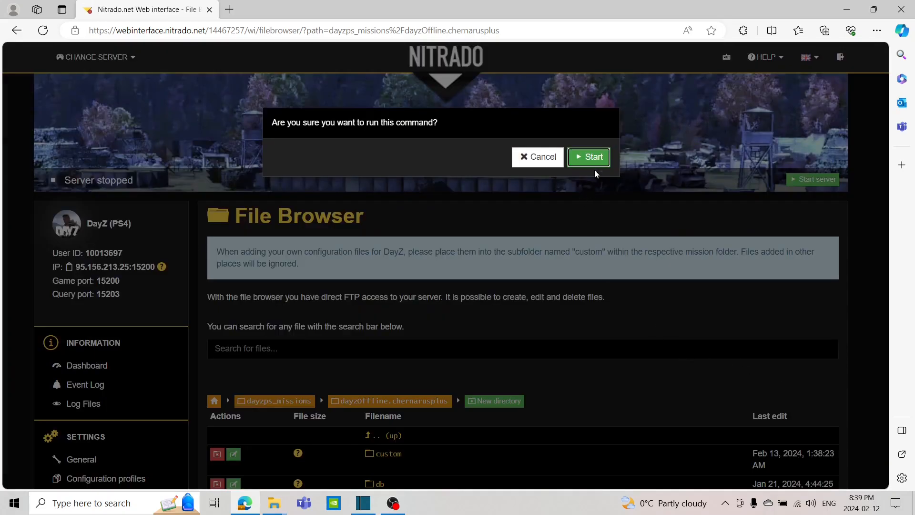
pyautogui.click(589, 155)
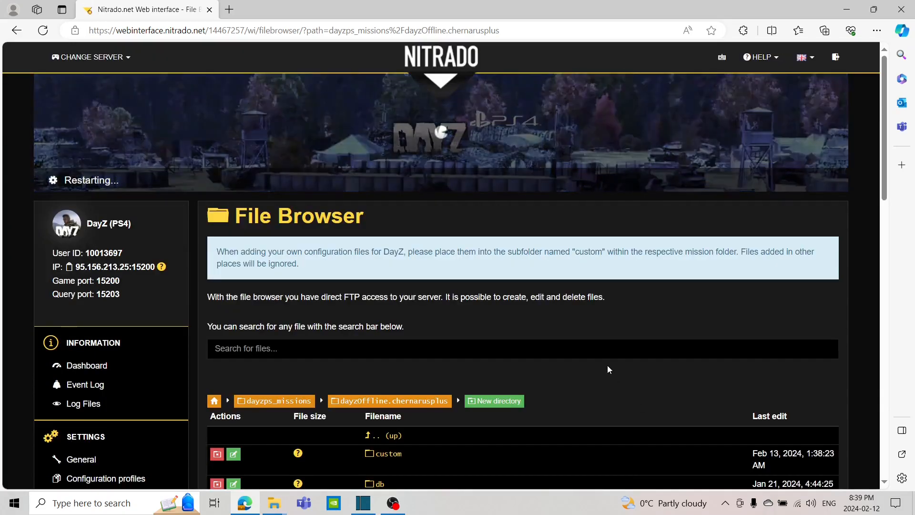
pyautogui.scroll(-1, 608, 358)
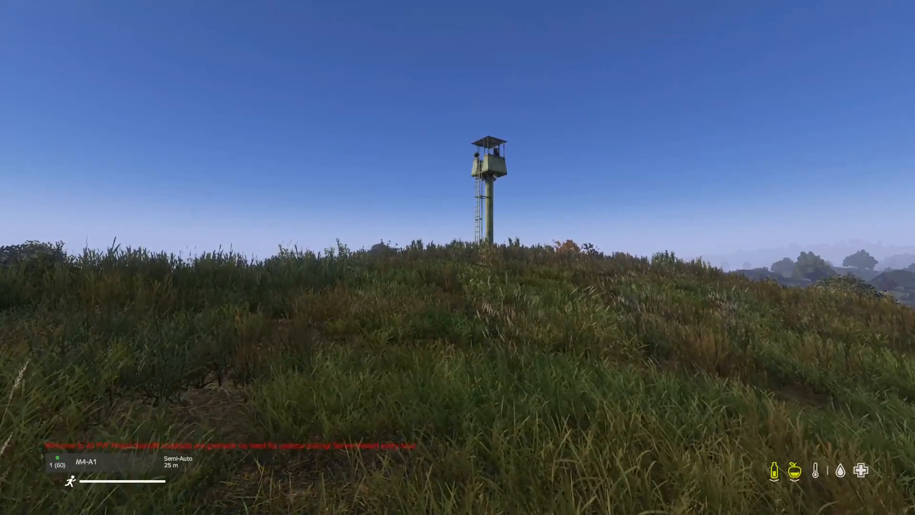
# In DayZ, examine the spawned character's inventory from the equipped weapons through the clothing, belt and backpack to the helmet attachments, and close it
pyautogui.press('Tab')
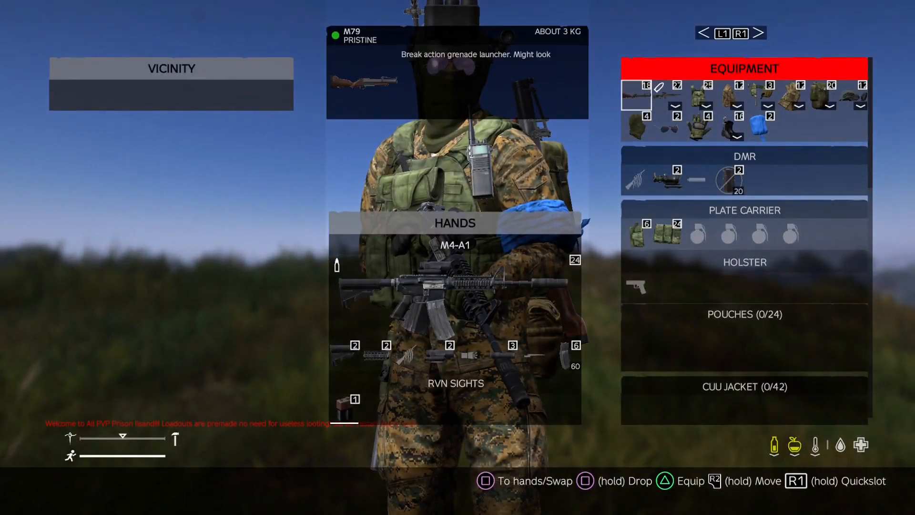
pyautogui.press('Down')
pyautogui.press('Down')
pyautogui.press('Down')
pyautogui.press('Down')
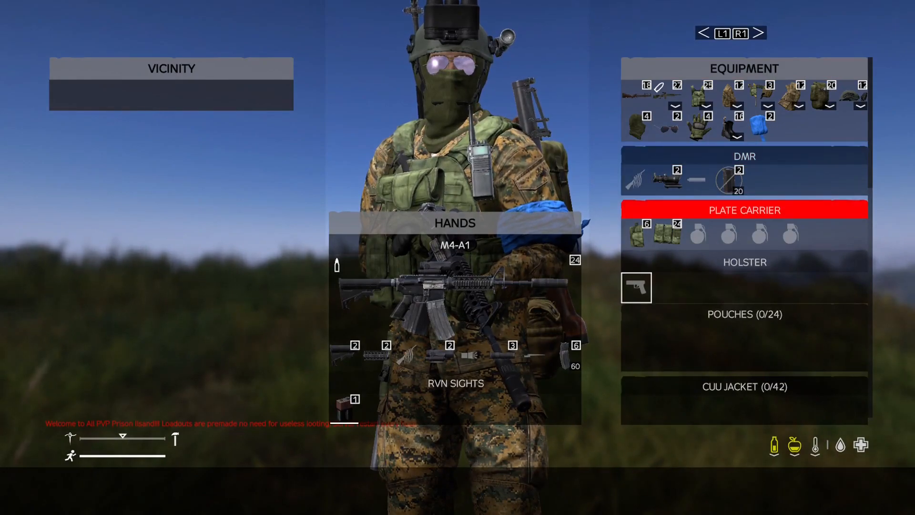
pyautogui.press('Down')
pyautogui.press('Down')
pyautogui.press('Down')
pyautogui.press('Down')
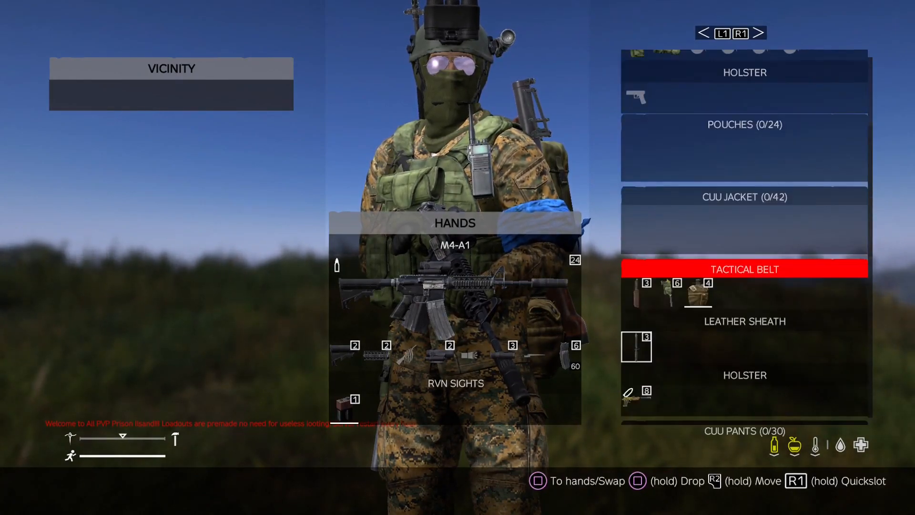
pyautogui.press('Down')
pyautogui.press('Down')
pyautogui.press('Down')
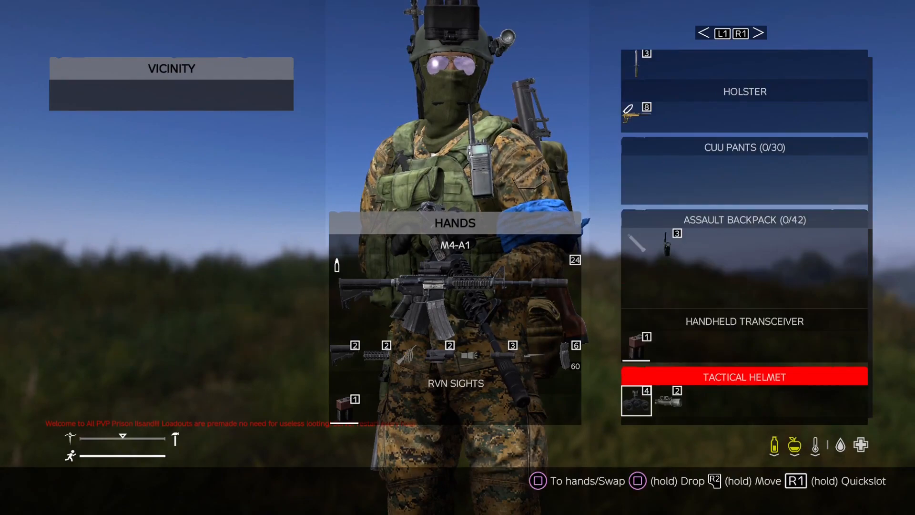
pyautogui.press('Down')
pyautogui.press('Down')
pyautogui.press('Tab')
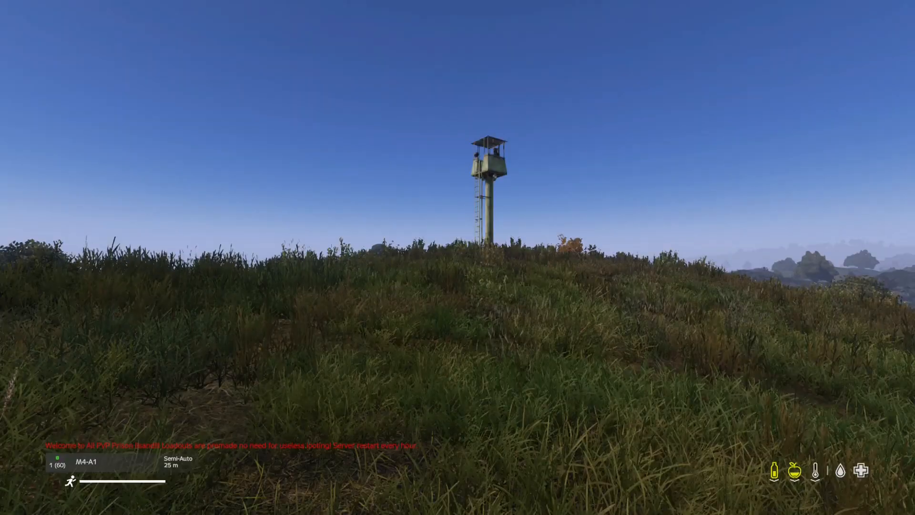
# Switch the character's held weapon to the DMR and on to the Deagle
pyautogui.press('q')
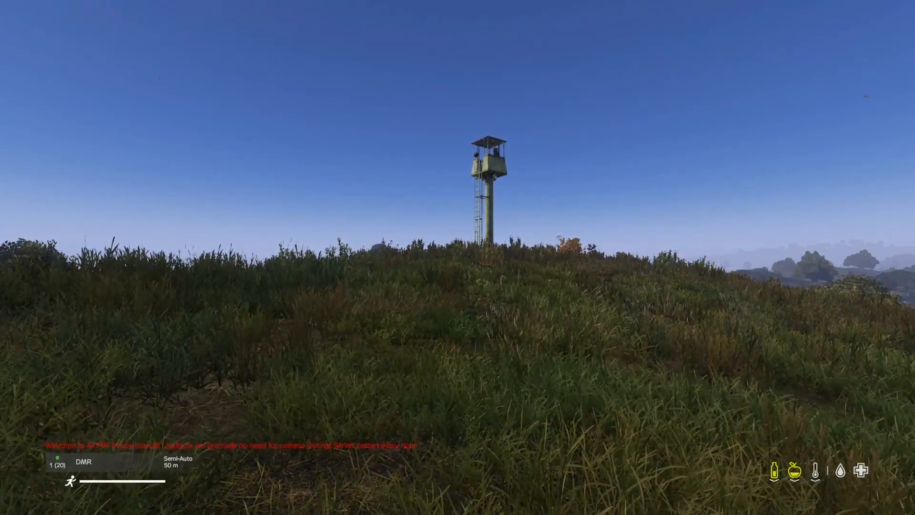
pyautogui.press('q')
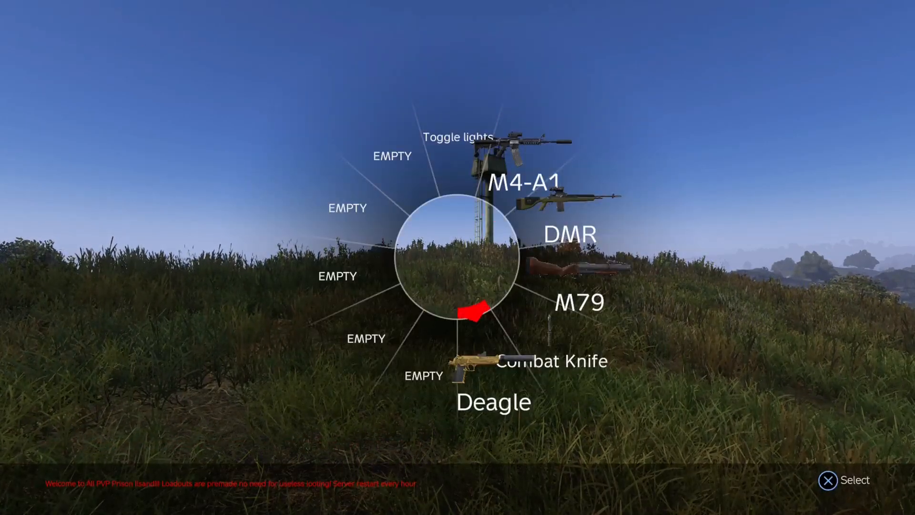
pyautogui.press('x')
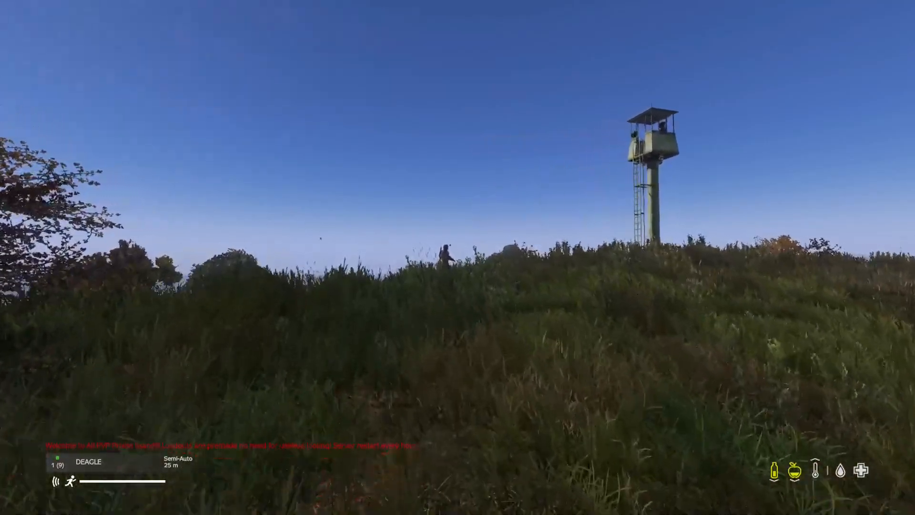
pyautogui.rightClick(458, 258)
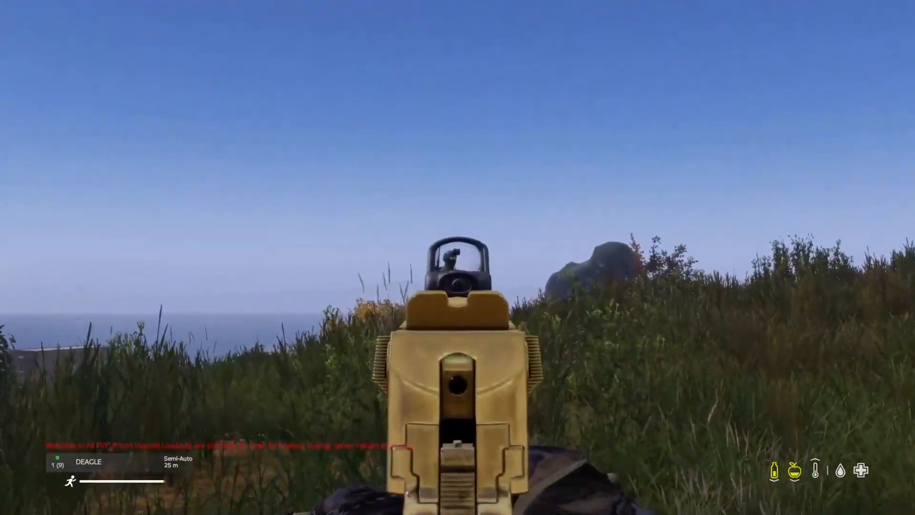
pyautogui.click(458, 258)
pyautogui.press('w')
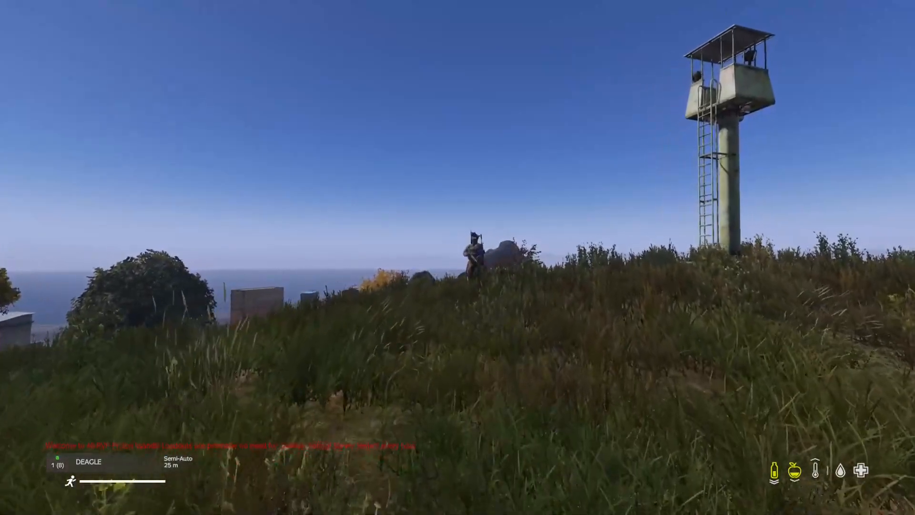
pyautogui.press('c')
pyautogui.press('c')
pyautogui.press('w')
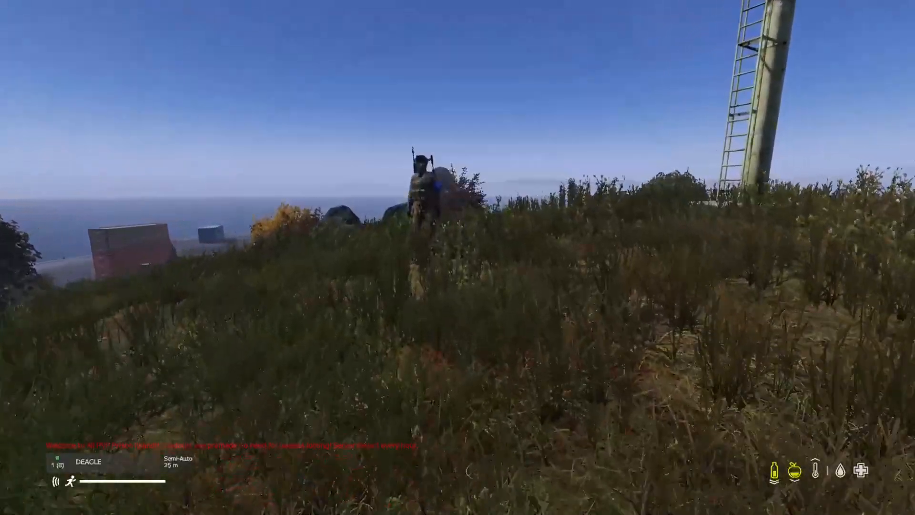
pyautogui.press('.')
pyautogui.press('Return')
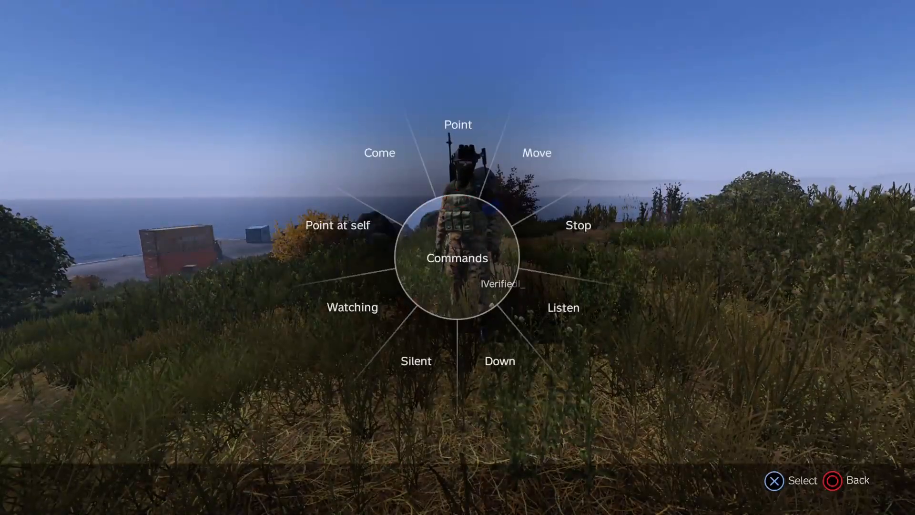
pyautogui.press('Return')
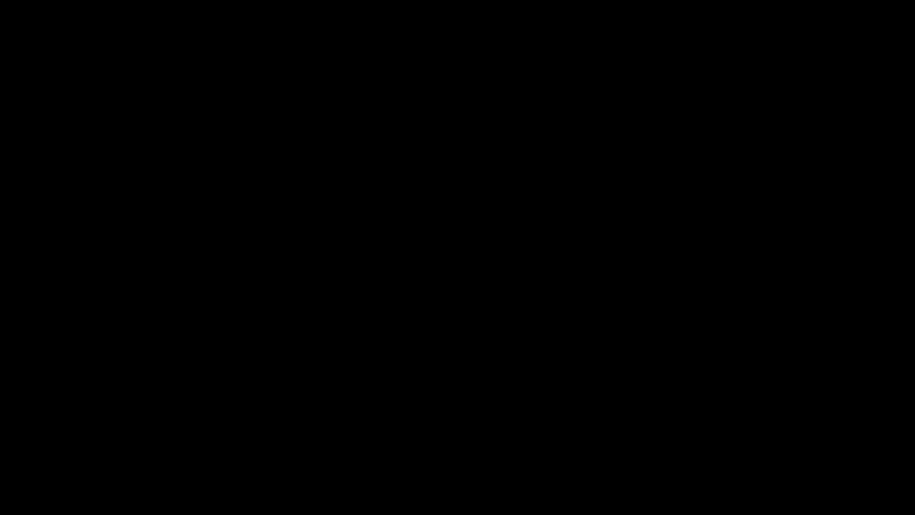